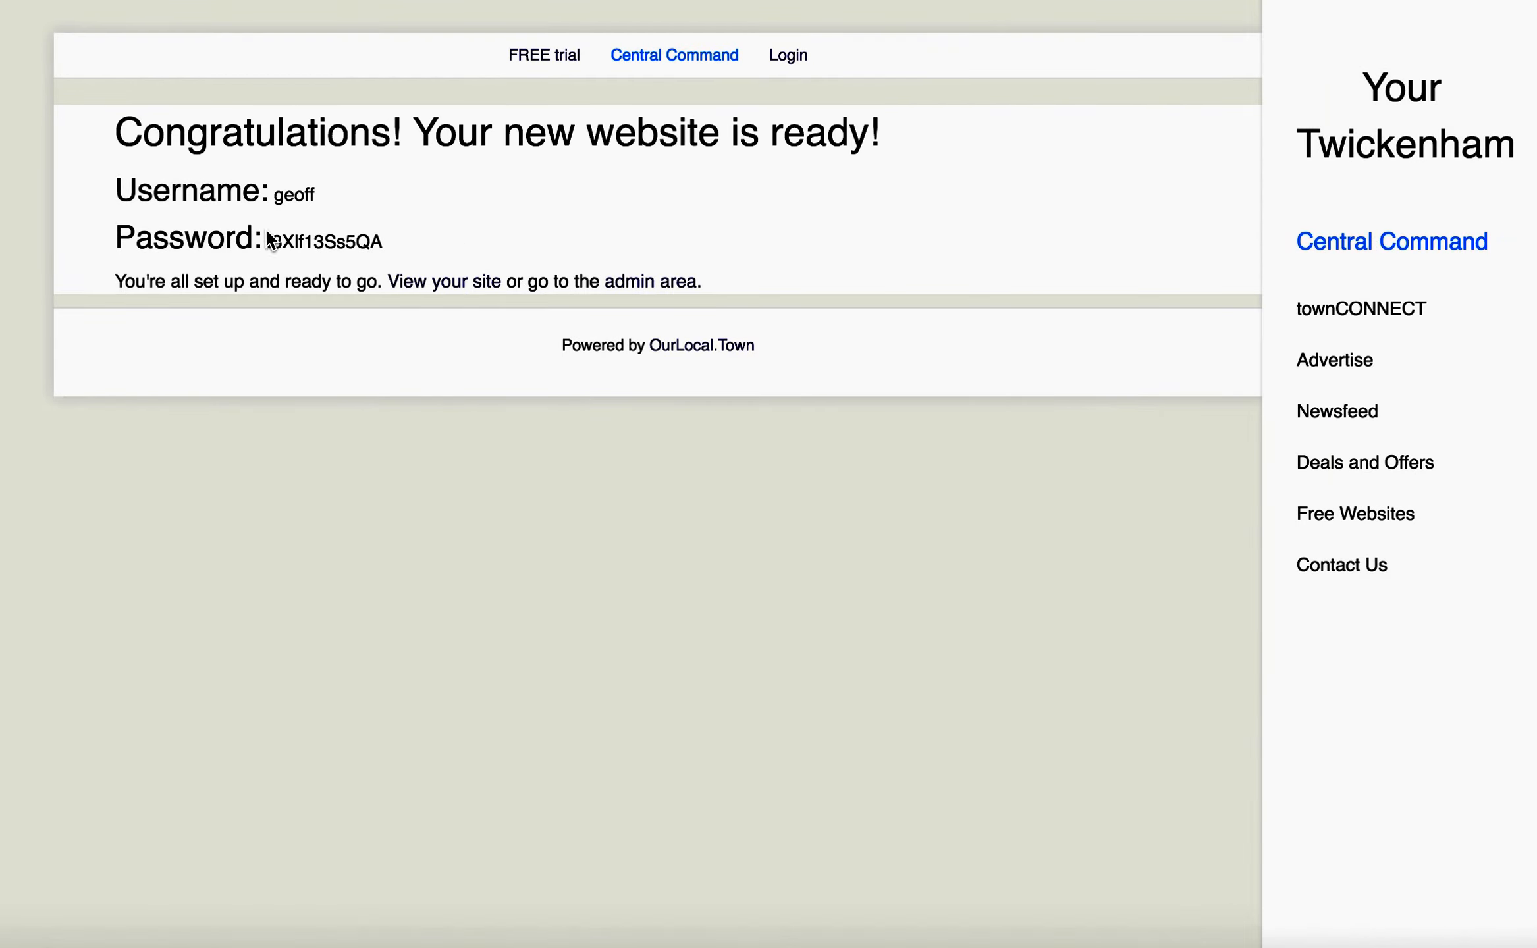
- Open the newly created website and look over its home page content
{"action": "left_click", "coordinate": [459, 283]}
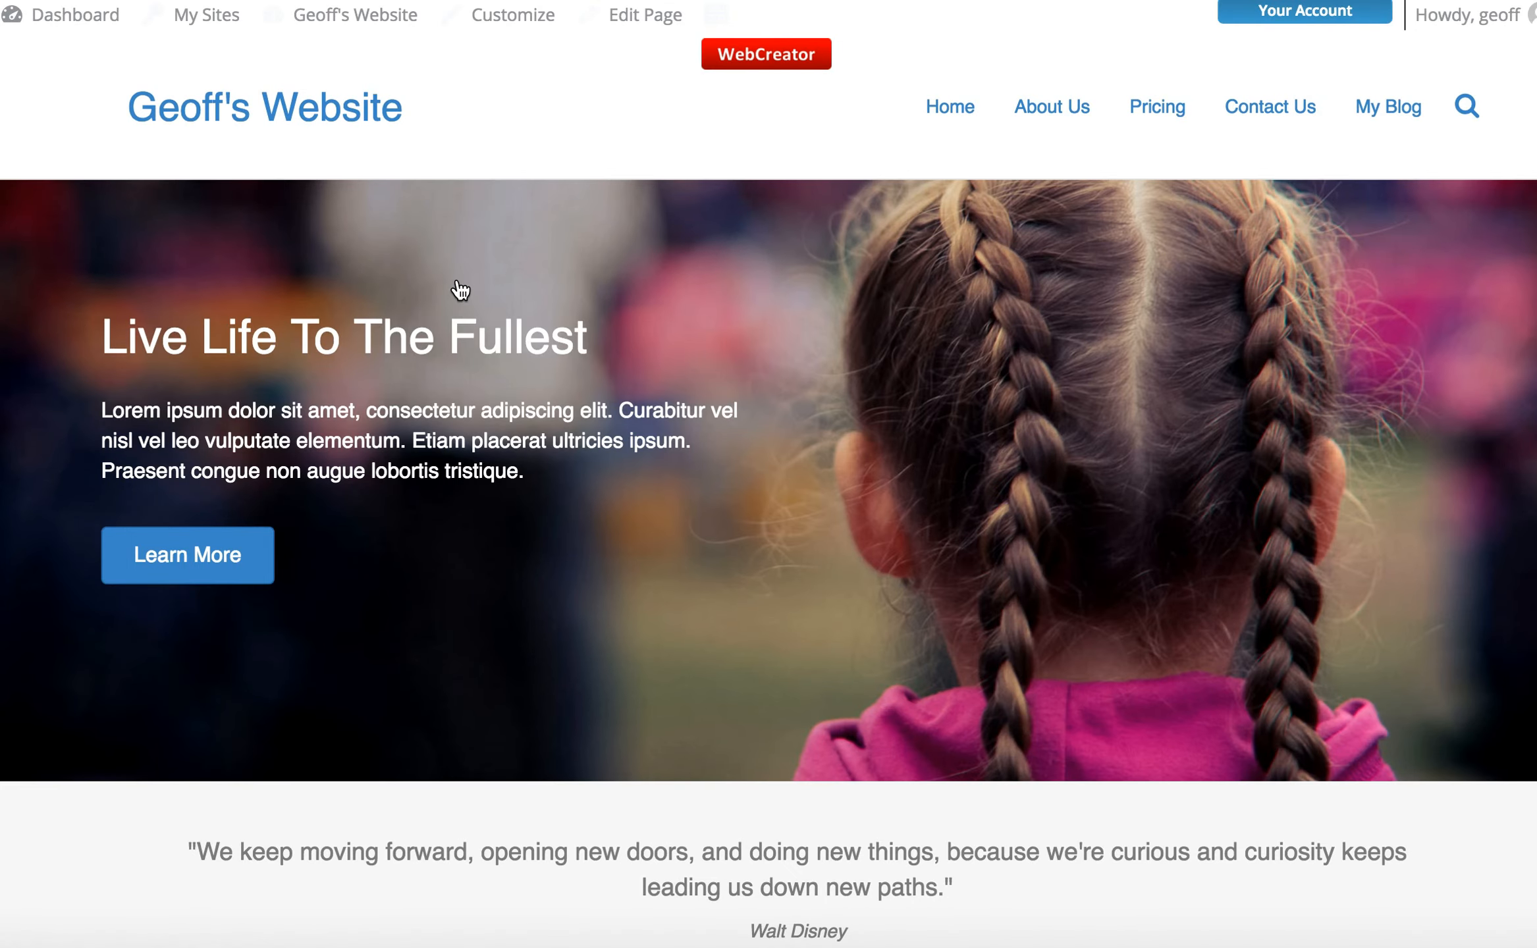
{"action": "scroll", "coordinate": [641, 322], "scroll_direction": "down", "scroll_amount": 3}
{"action": "scroll", "coordinate": [640, 322], "scroll_direction": "down", "scroll_amount": 10}
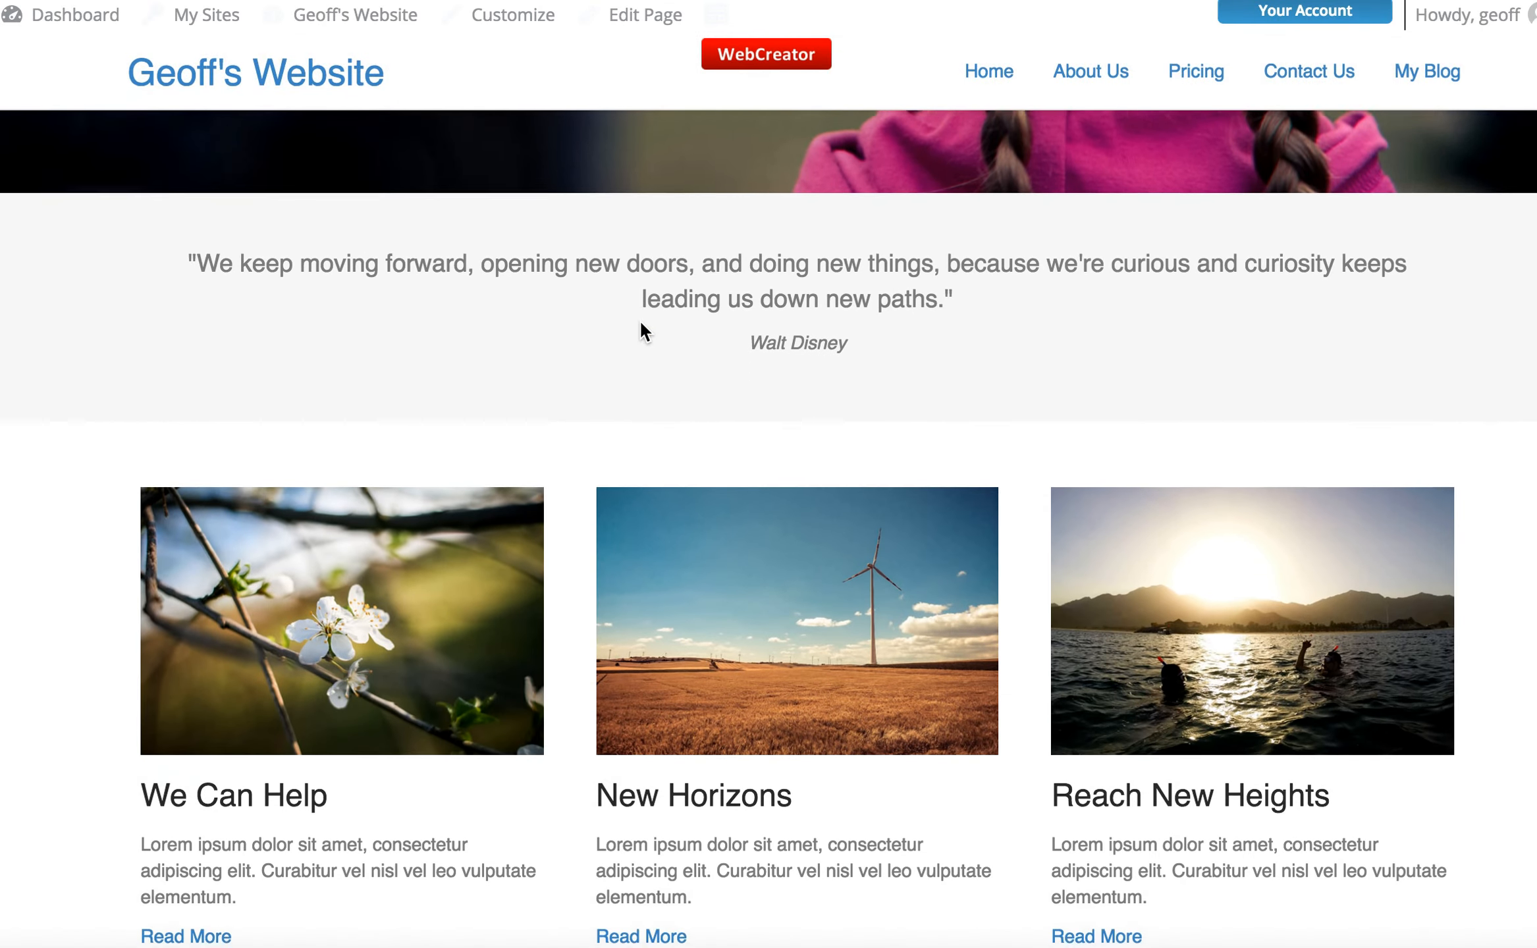
{"action": "scroll", "coordinate": [640, 322], "scroll_direction": "up", "scroll_amount": 13}
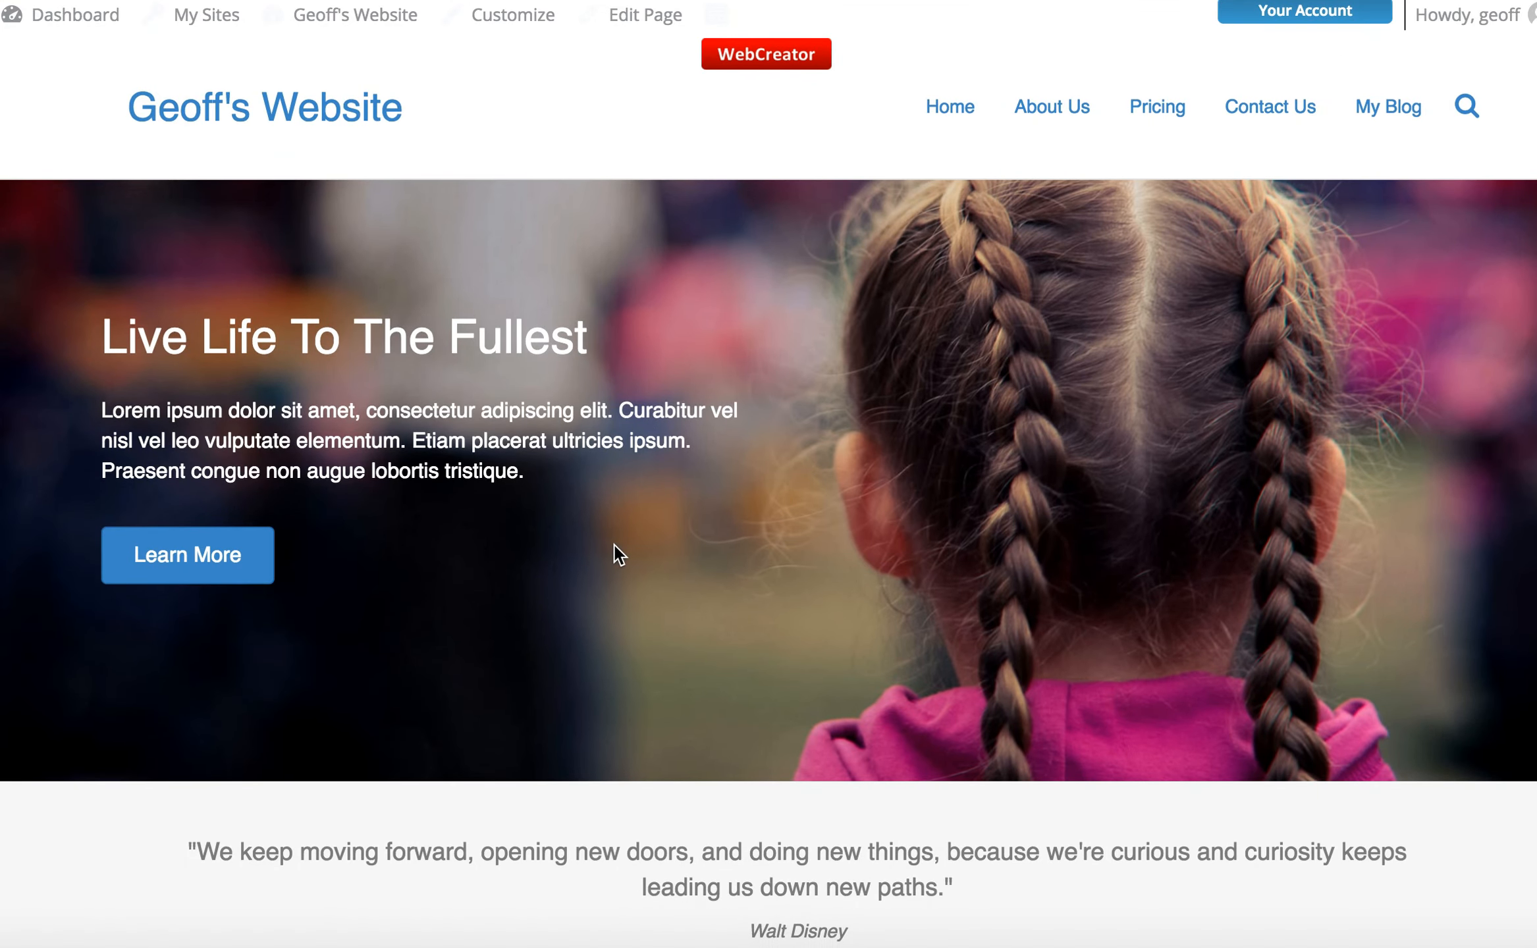
{"action": "scroll", "coordinate": [613, 546], "scroll_direction": "down", "scroll_amount": 6}
{"action": "scroll", "coordinate": [614, 545], "scroll_direction": "up", "scroll_amount": 6}
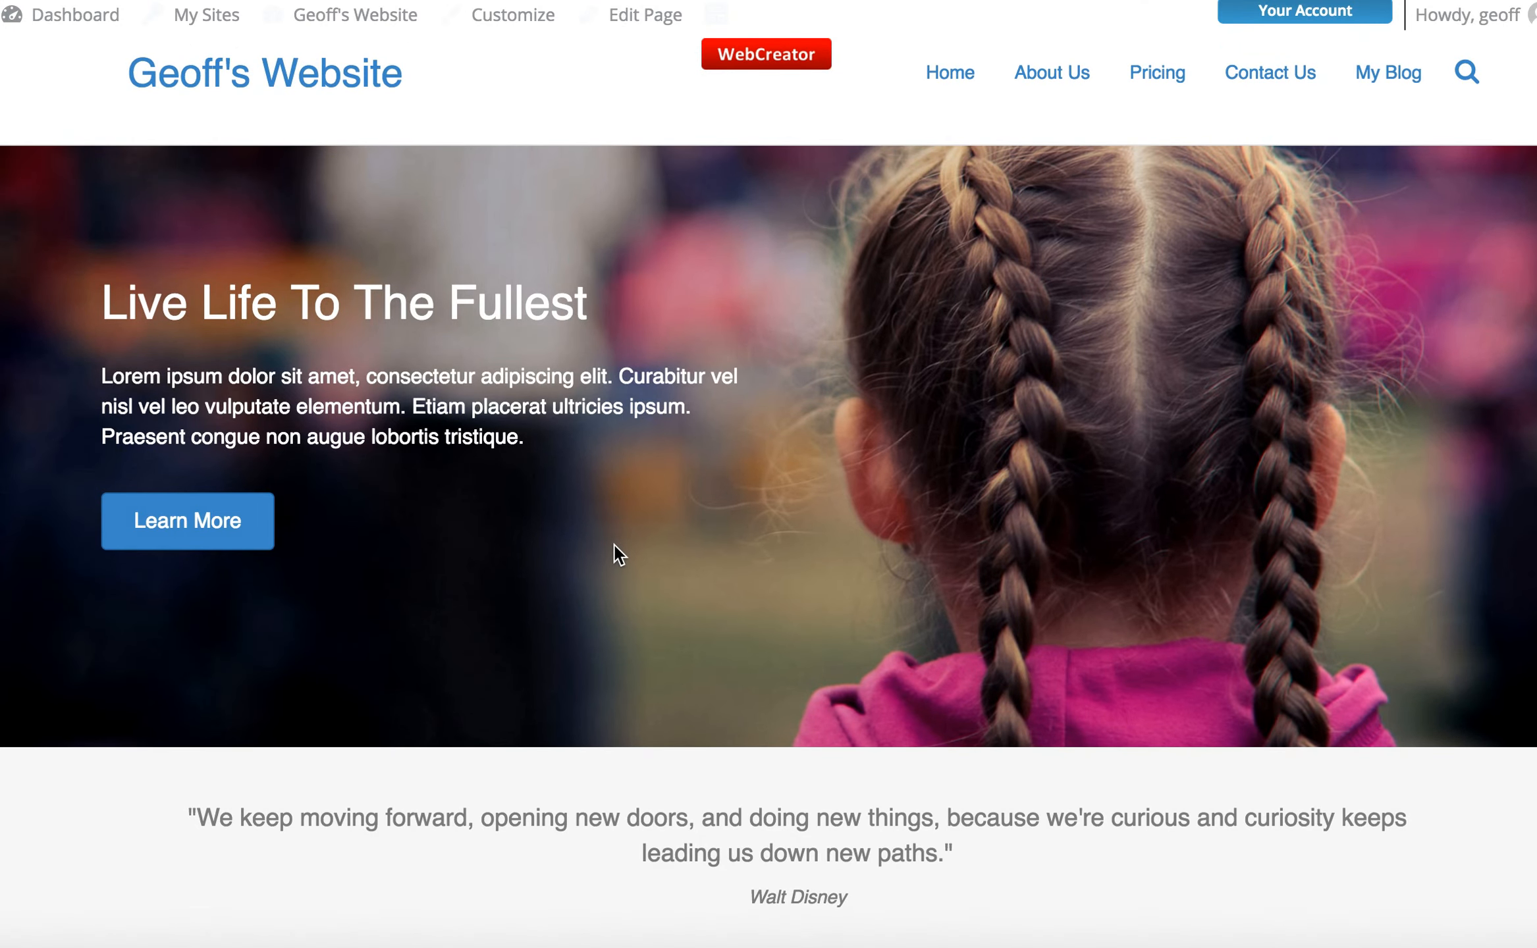
{"action": "scroll", "coordinate": [614, 546], "scroll_direction": "up", "scroll_amount": 1}
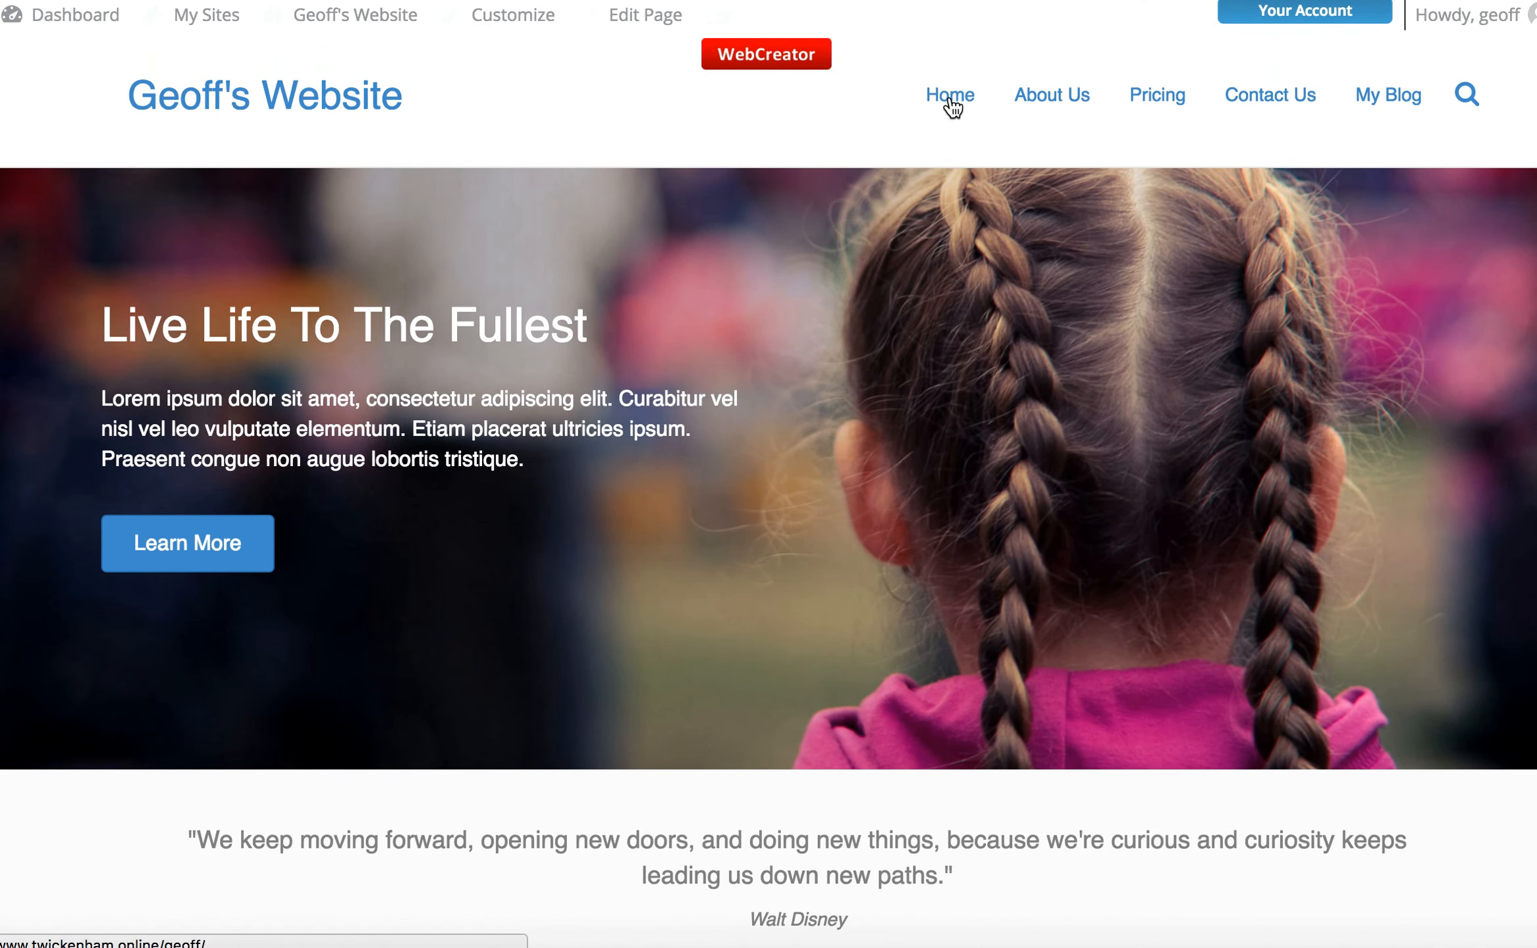
{"action": "scroll", "coordinate": [869, 164], "scroll_direction": "up", "scroll_amount": 1}
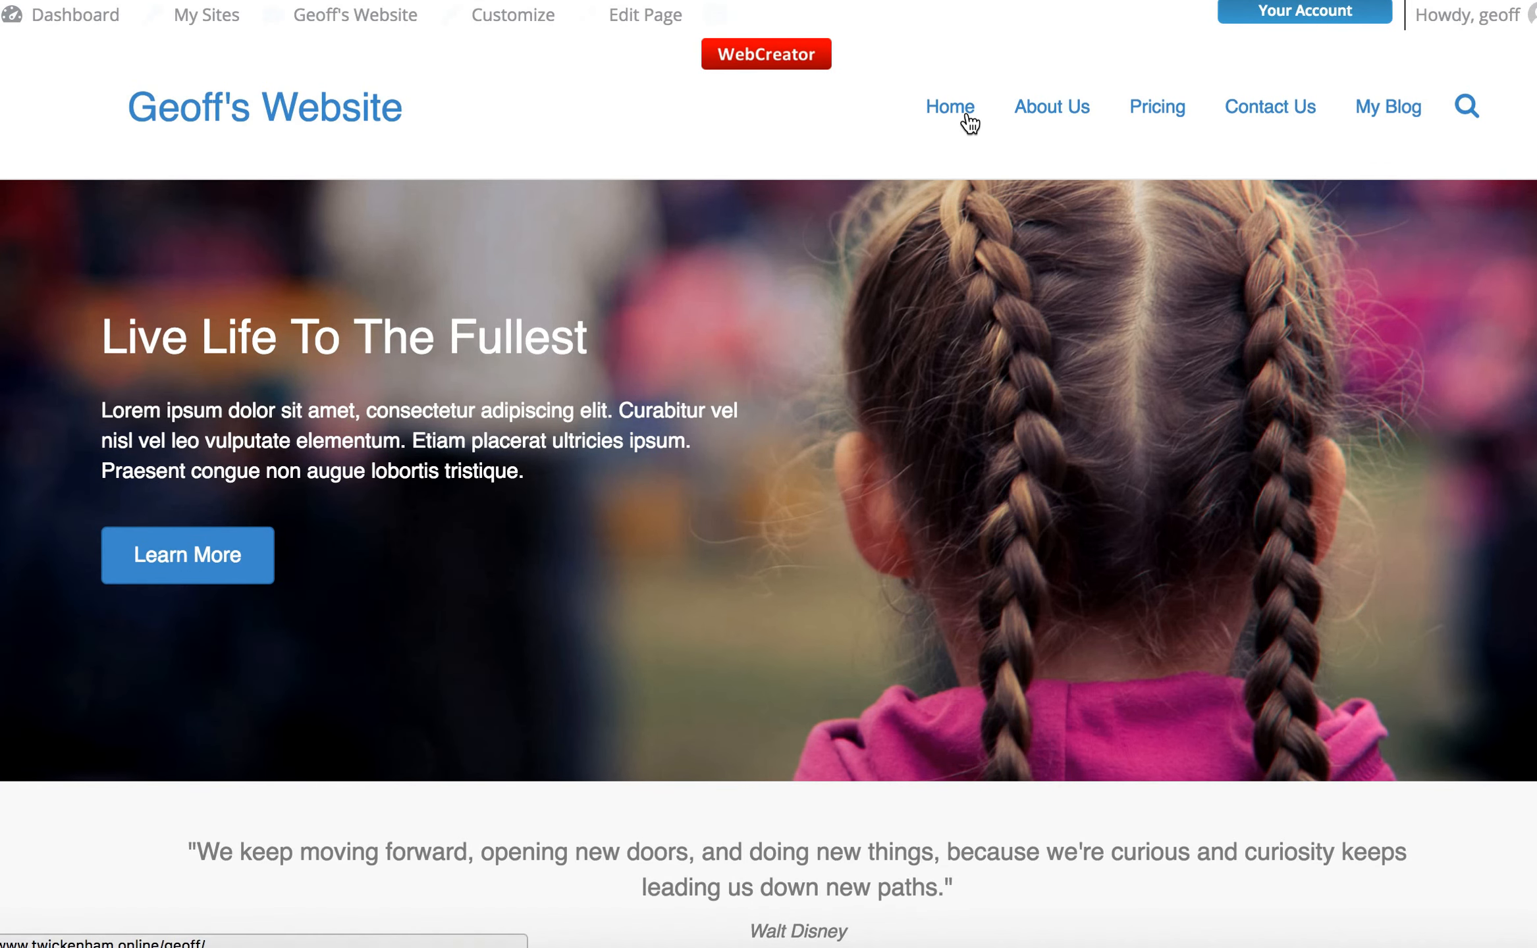
- View the site's About Us, Our Services and Pricing pages, and return to the home page
{"action": "left_click", "coordinate": [1072, 116]}
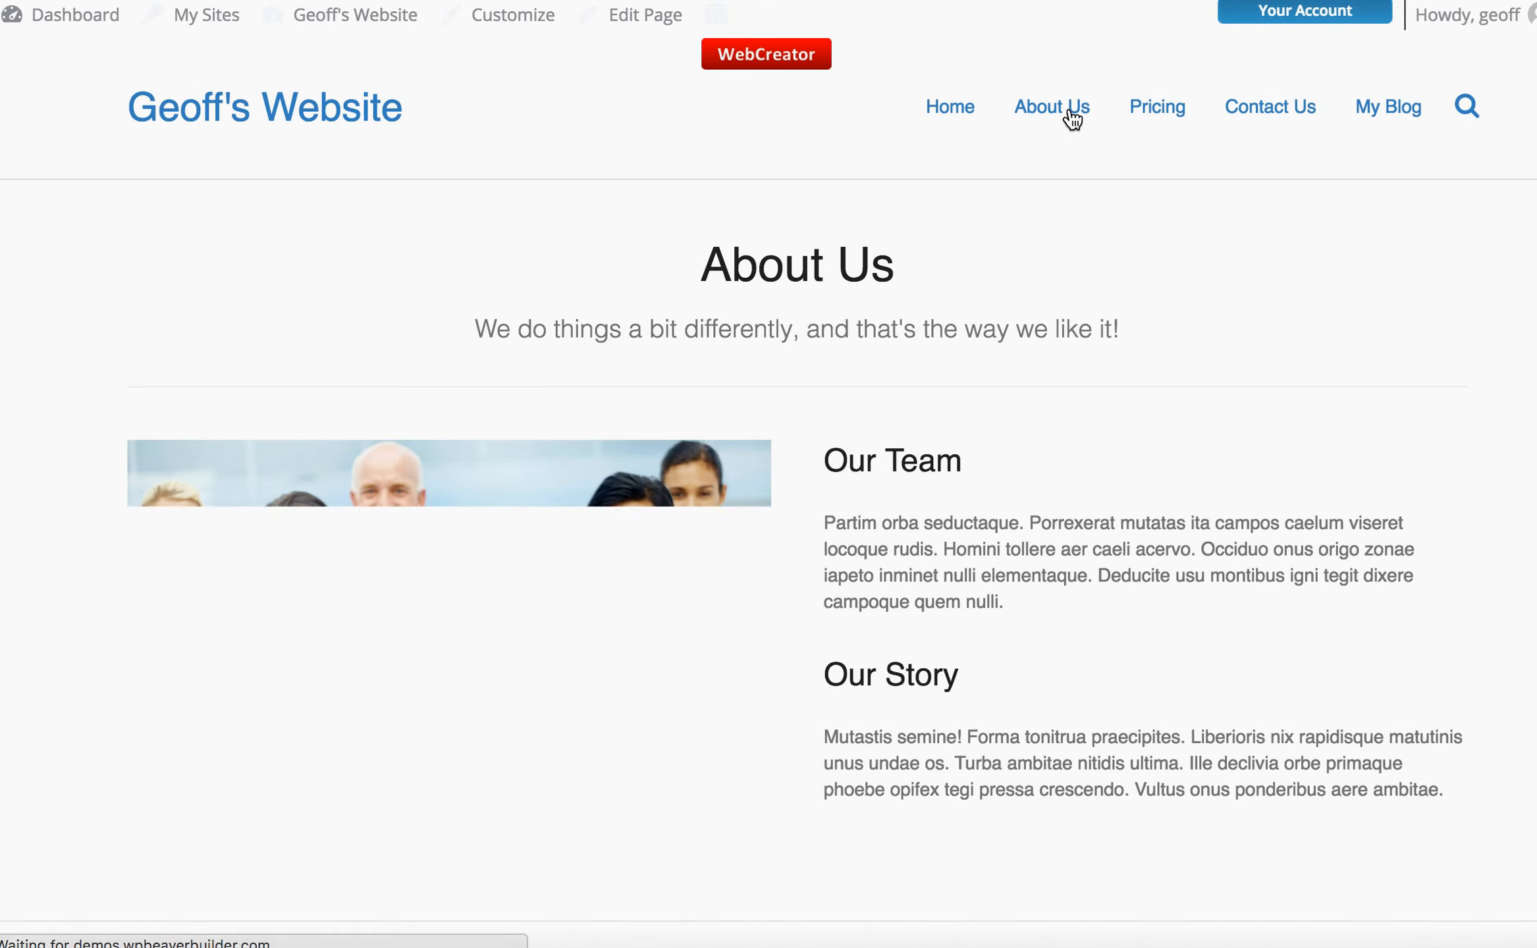
{"action": "mouse_move", "coordinate": [1053, 130]}
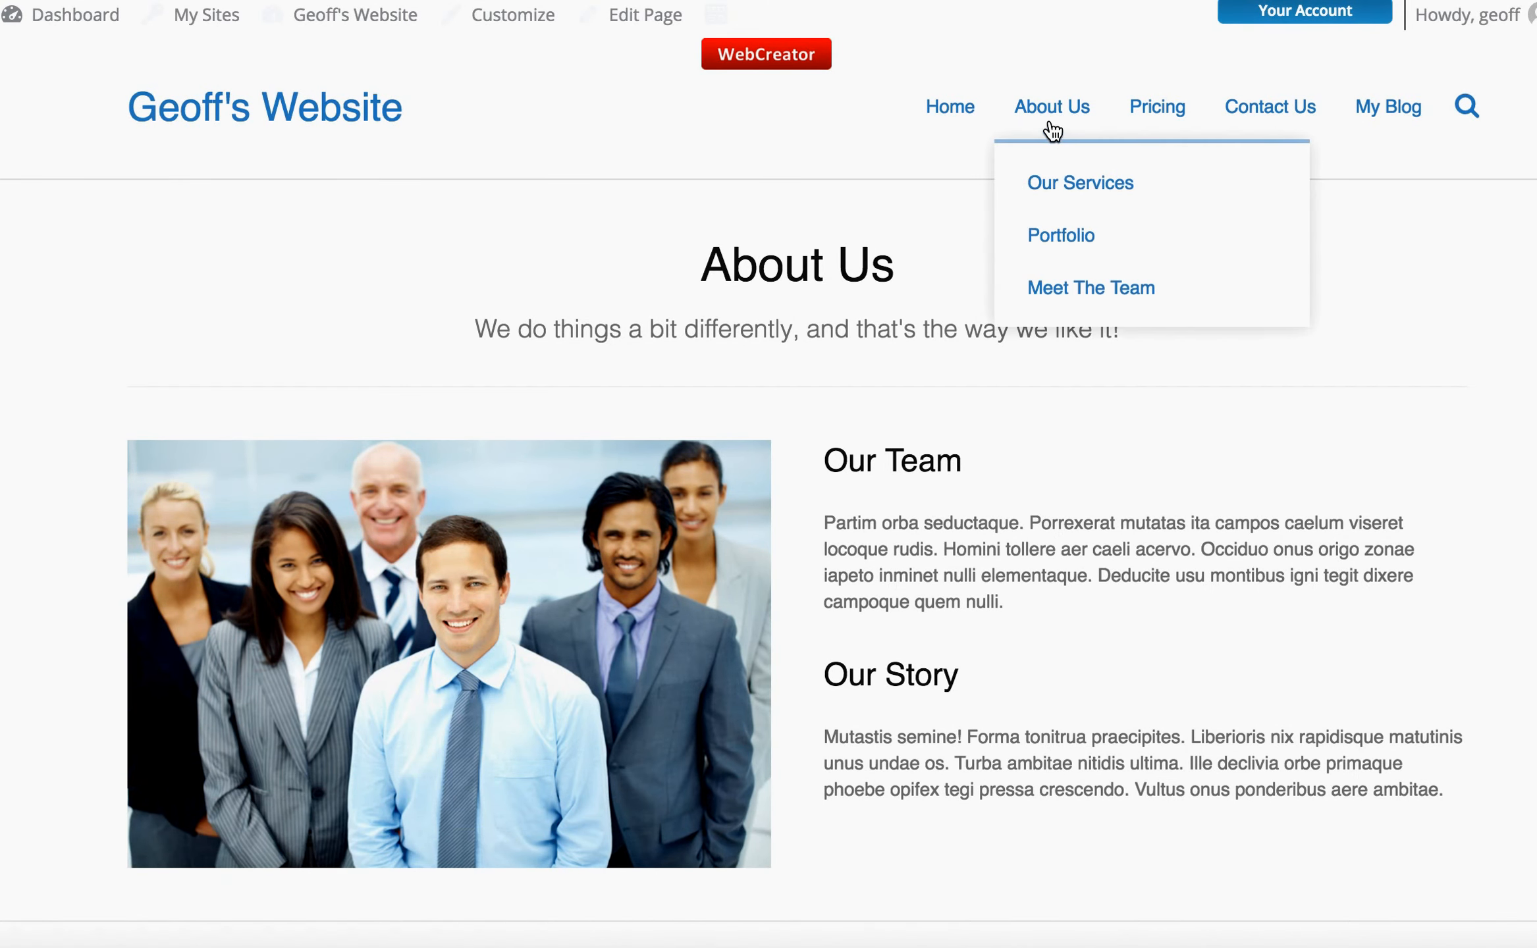
{"action": "left_click", "coordinate": [1066, 181]}
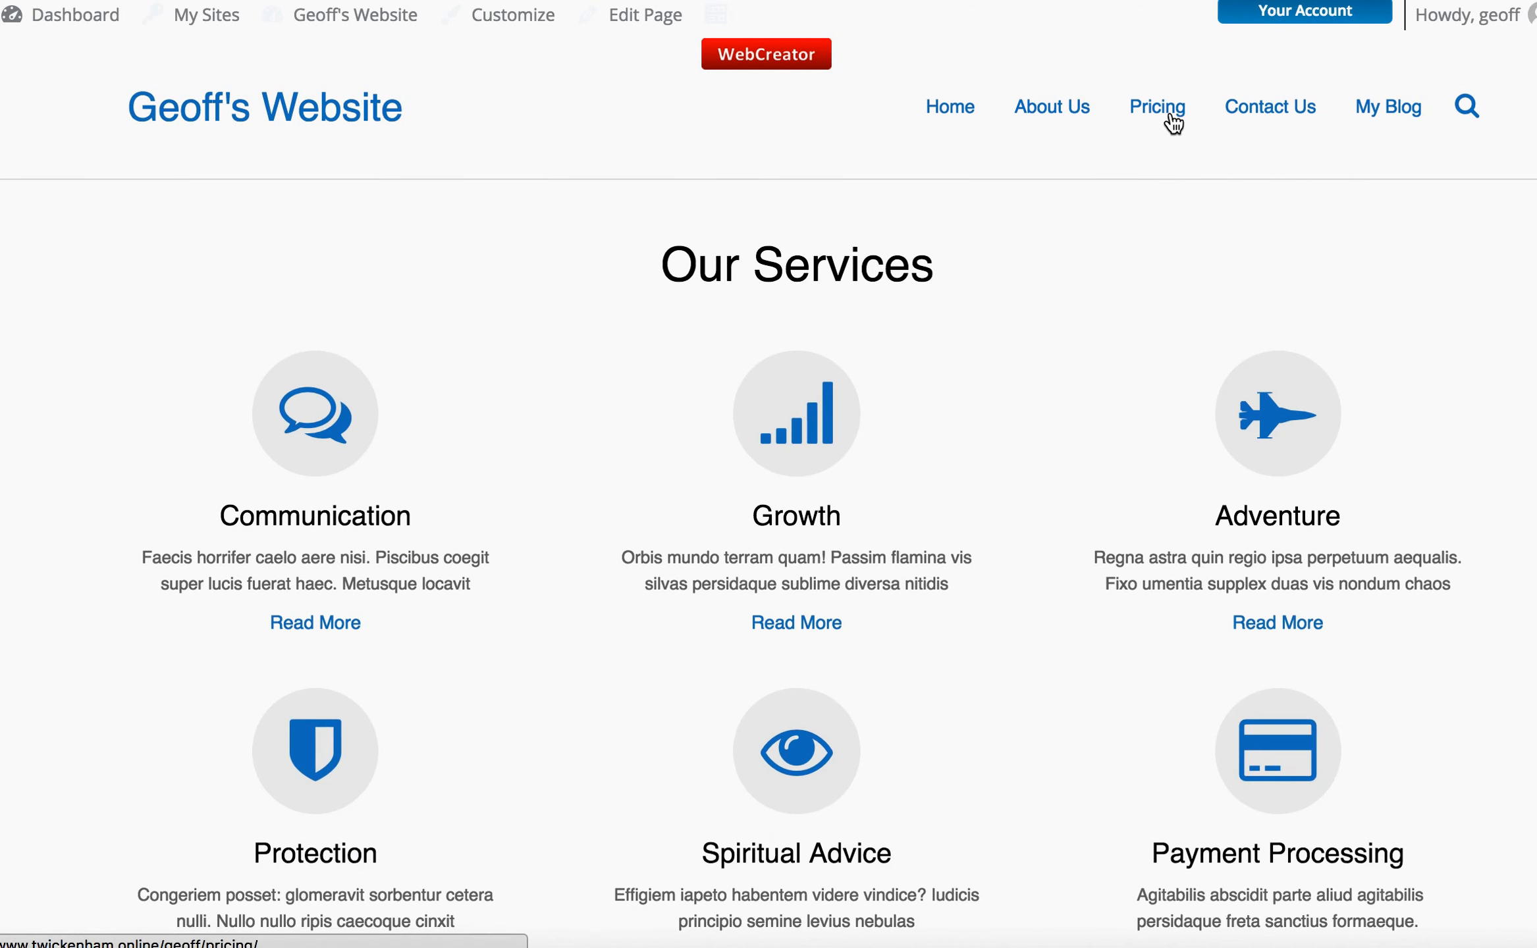
{"action": "left_click", "coordinate": [1174, 118]}
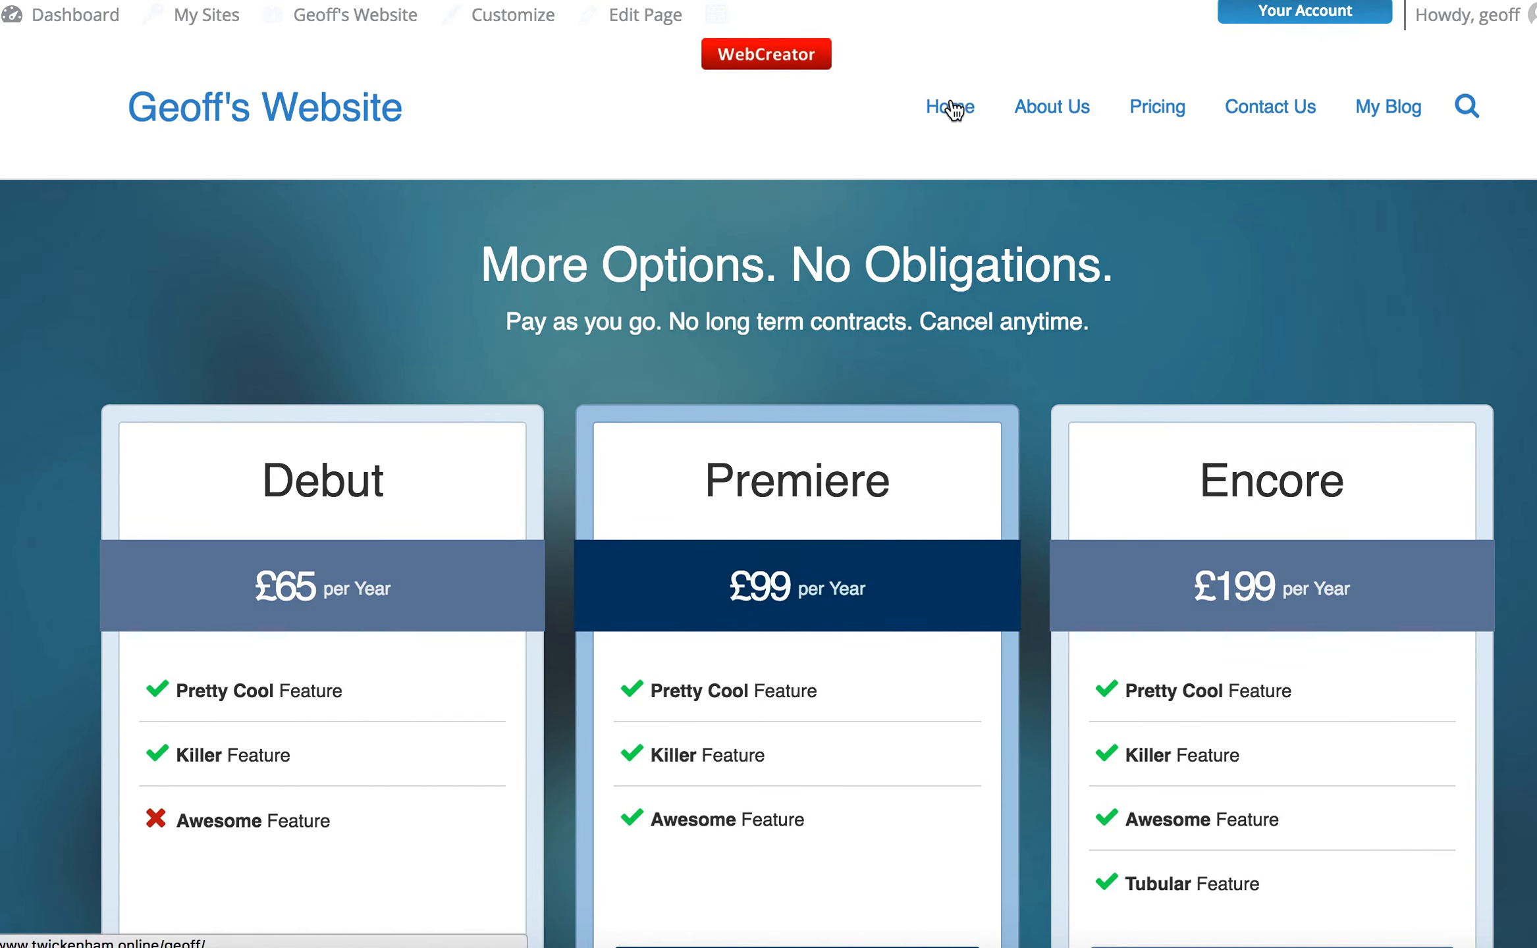
{"action": "left_click", "coordinate": [950, 107]}
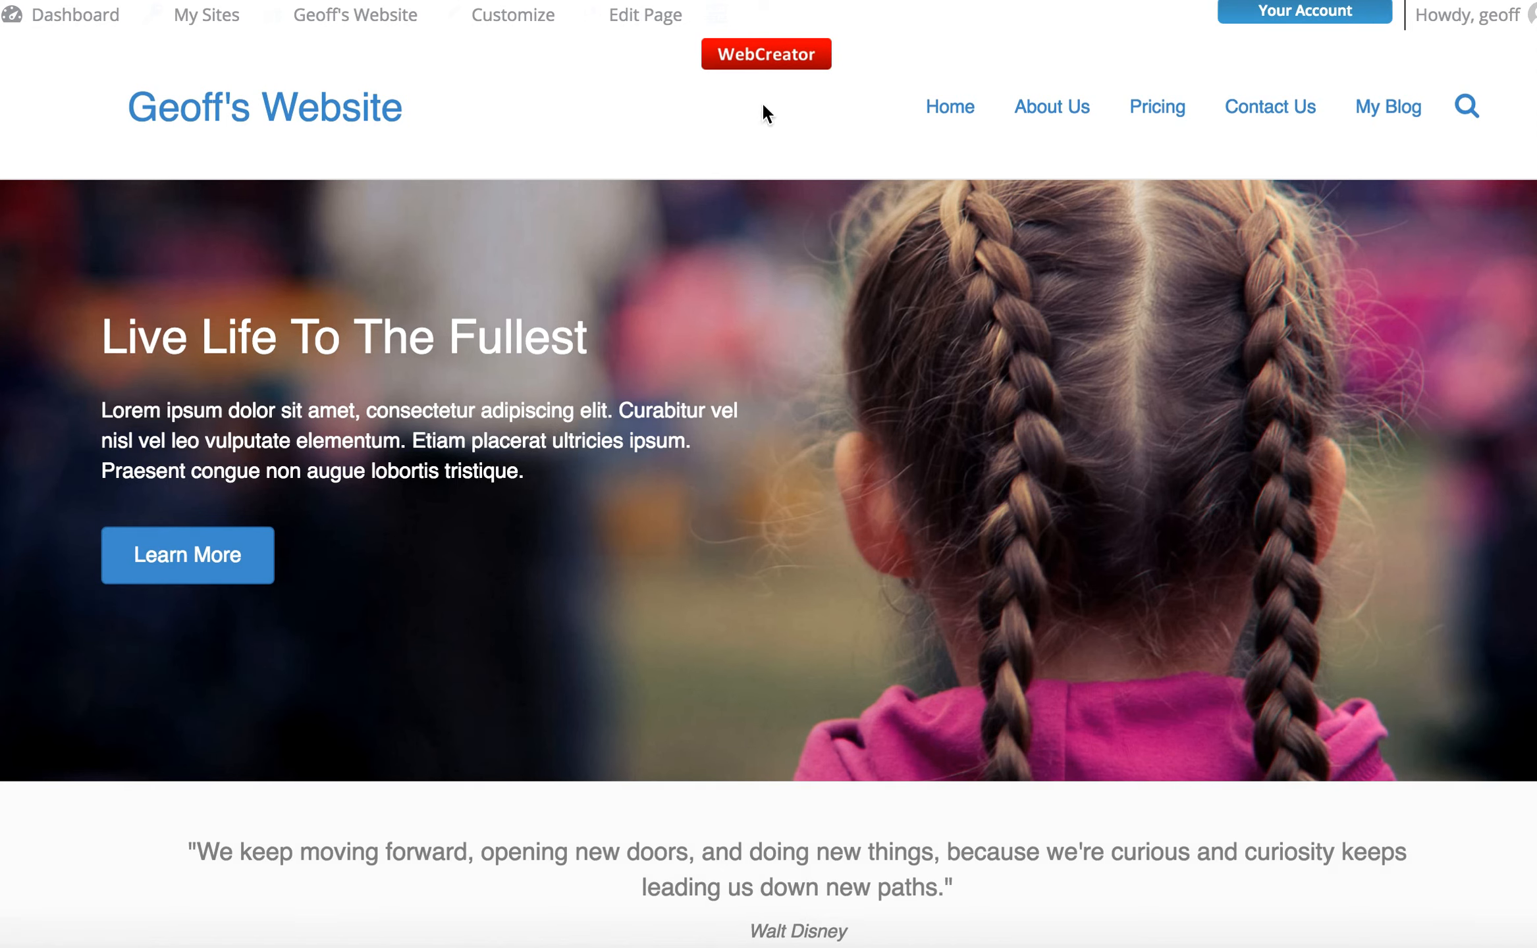
- Open the home page in the WebCreator builder and decline the introductory tour
{"action": "left_click", "coordinate": [789, 63]}
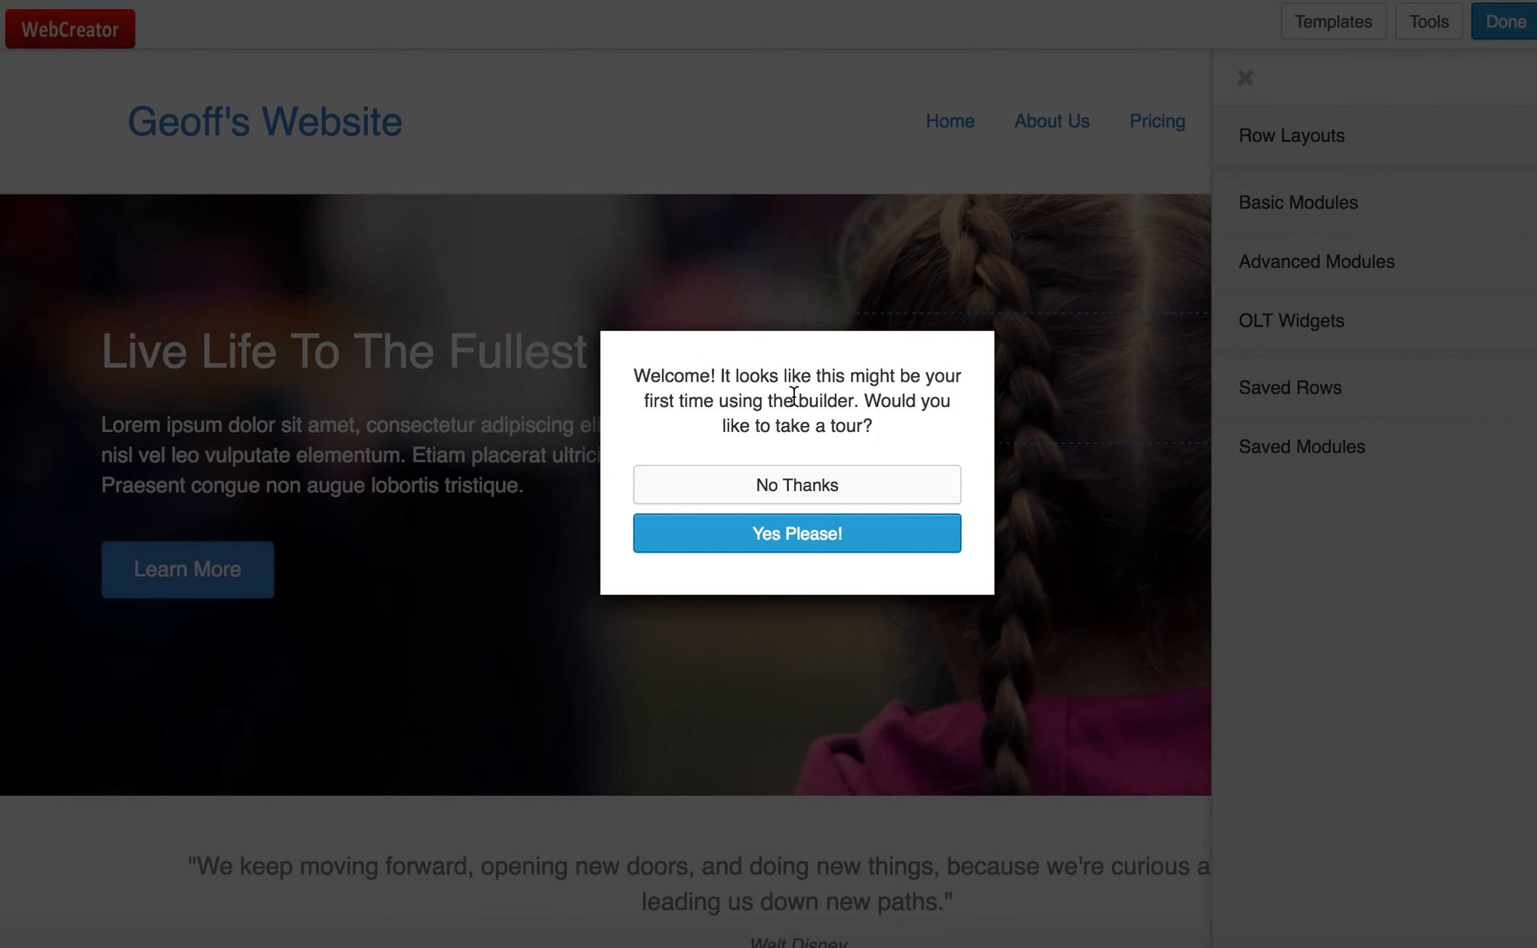
{"action": "left_click", "coordinate": [868, 490]}
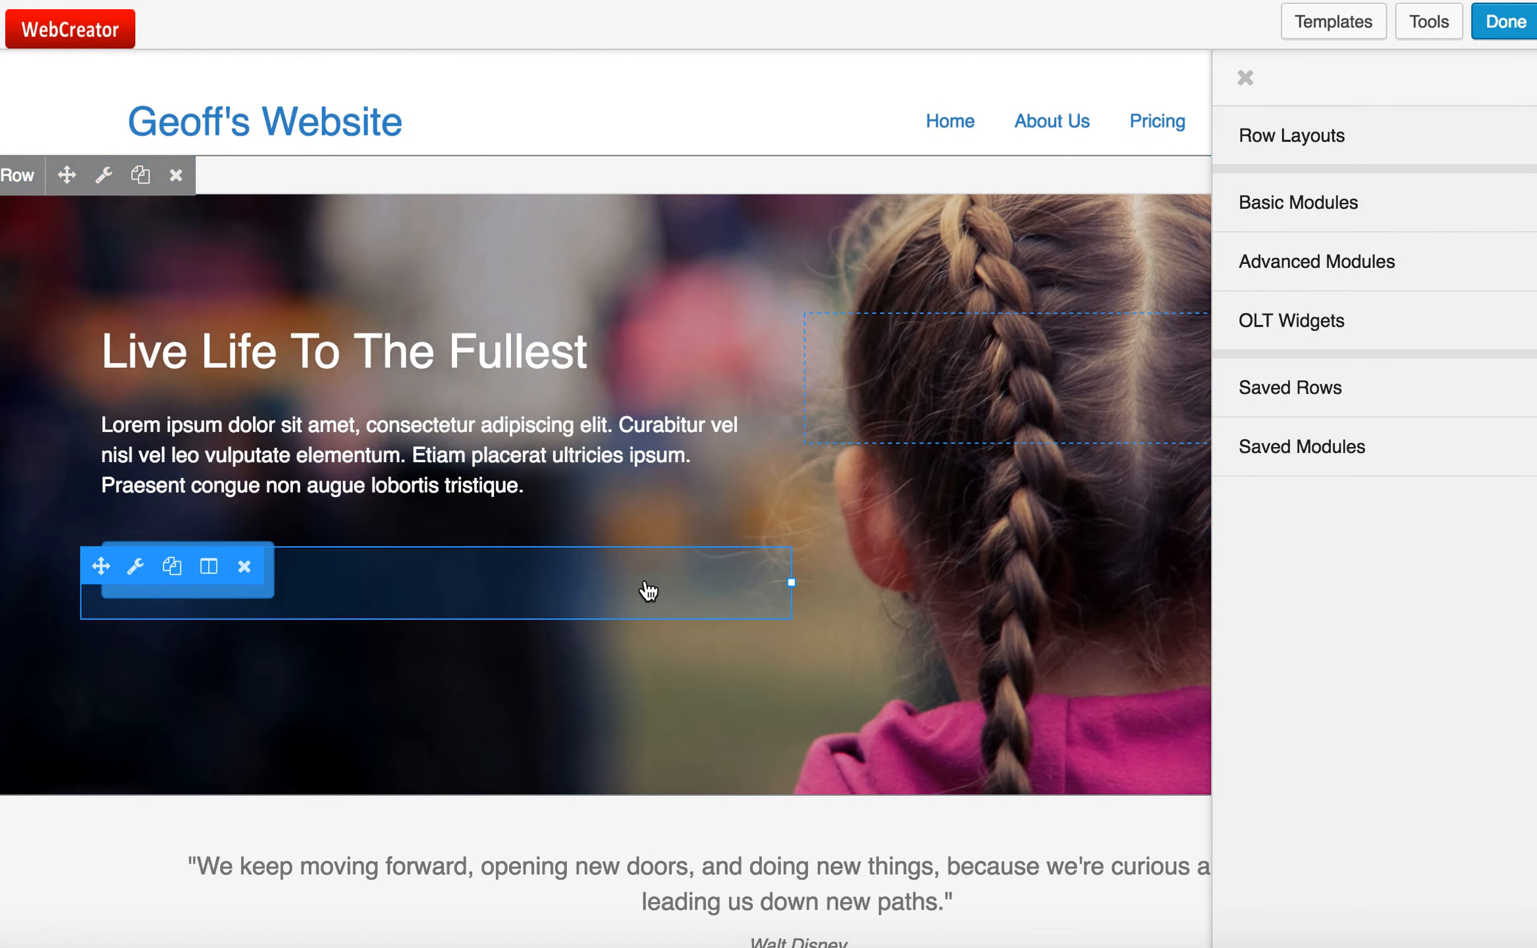
{"action": "scroll", "coordinate": [649, 590], "scroll_direction": "down", "scroll_amount": 3}
{"action": "scroll", "coordinate": [649, 590], "scroll_direction": "down", "scroll_amount": 8}
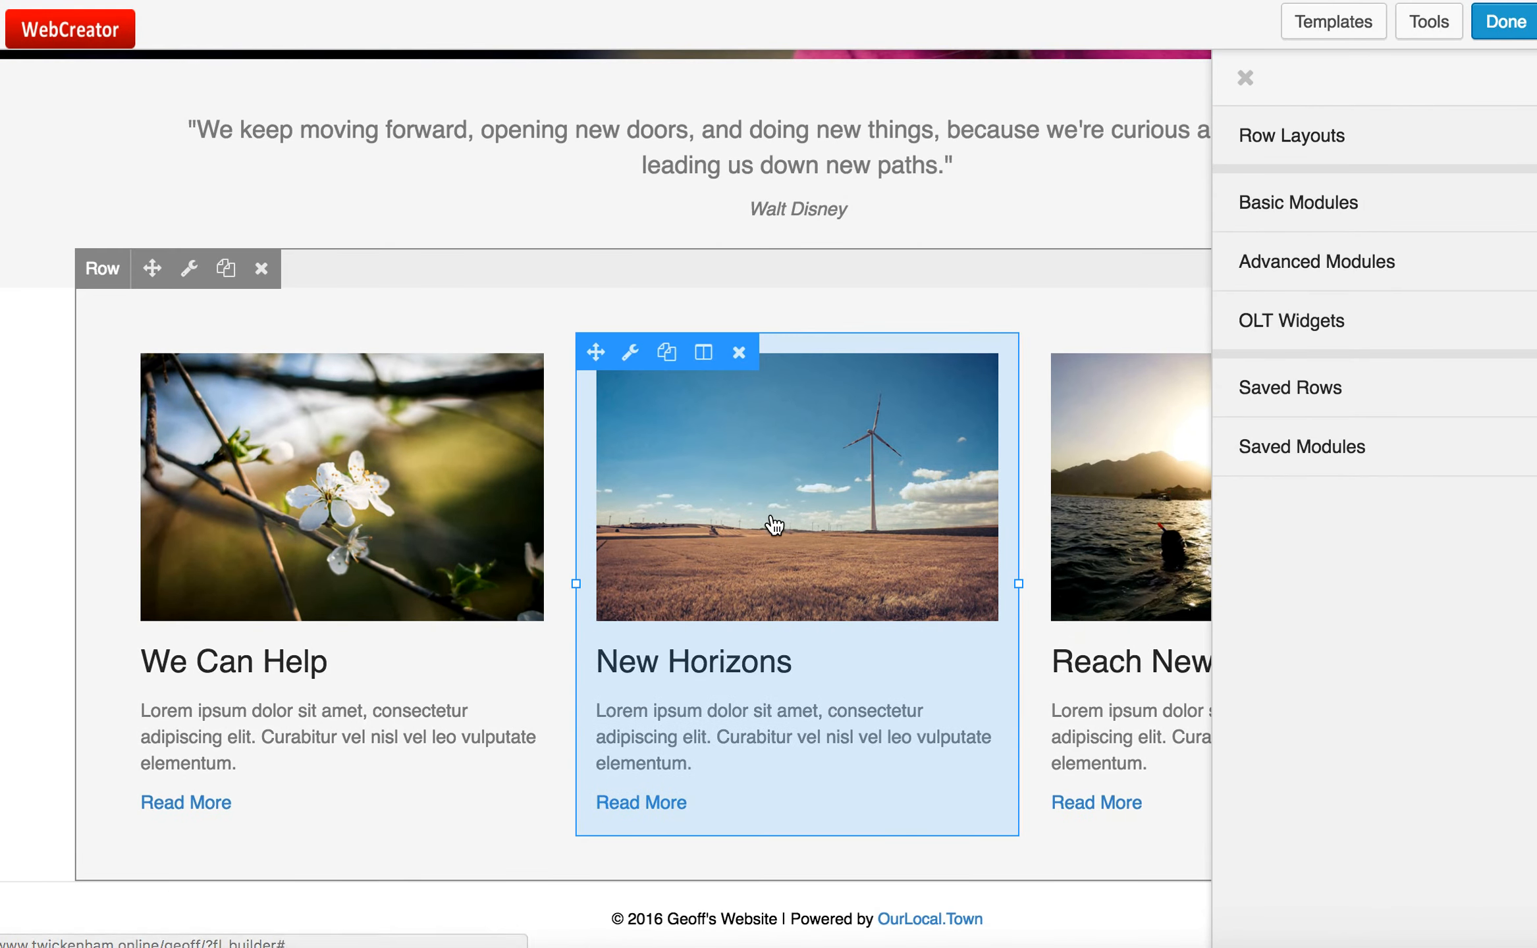
{"action": "scroll", "coordinate": [460, 497], "scroll_direction": "up", "scroll_amount": 11}
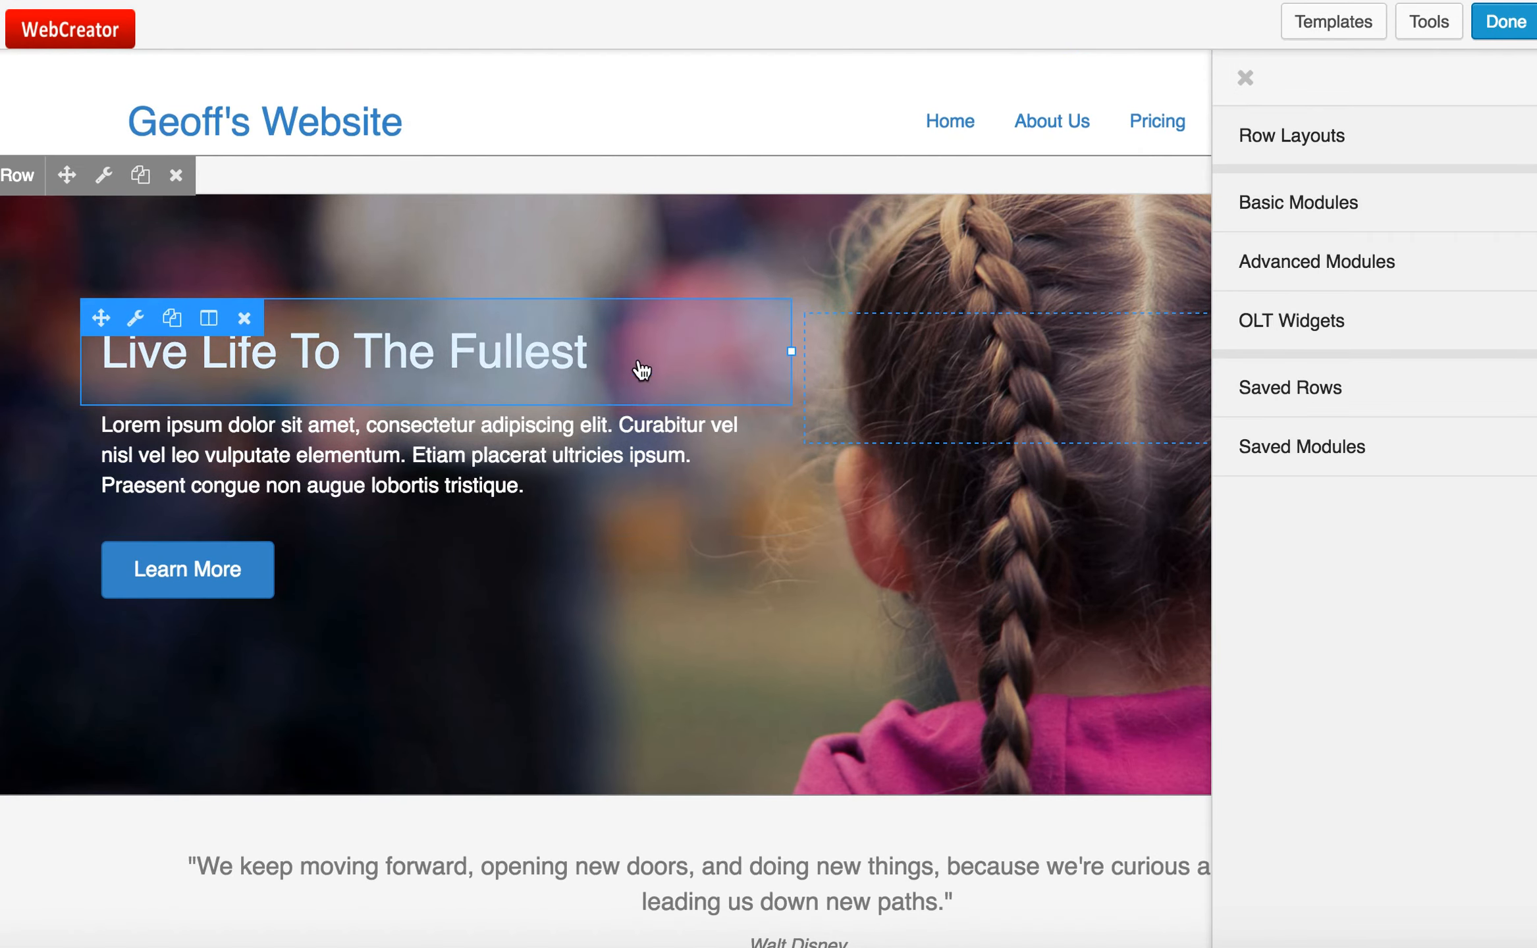
{"action": "scroll", "coordinate": [638, 572], "scroll_direction": "down", "scroll_amount": 6}
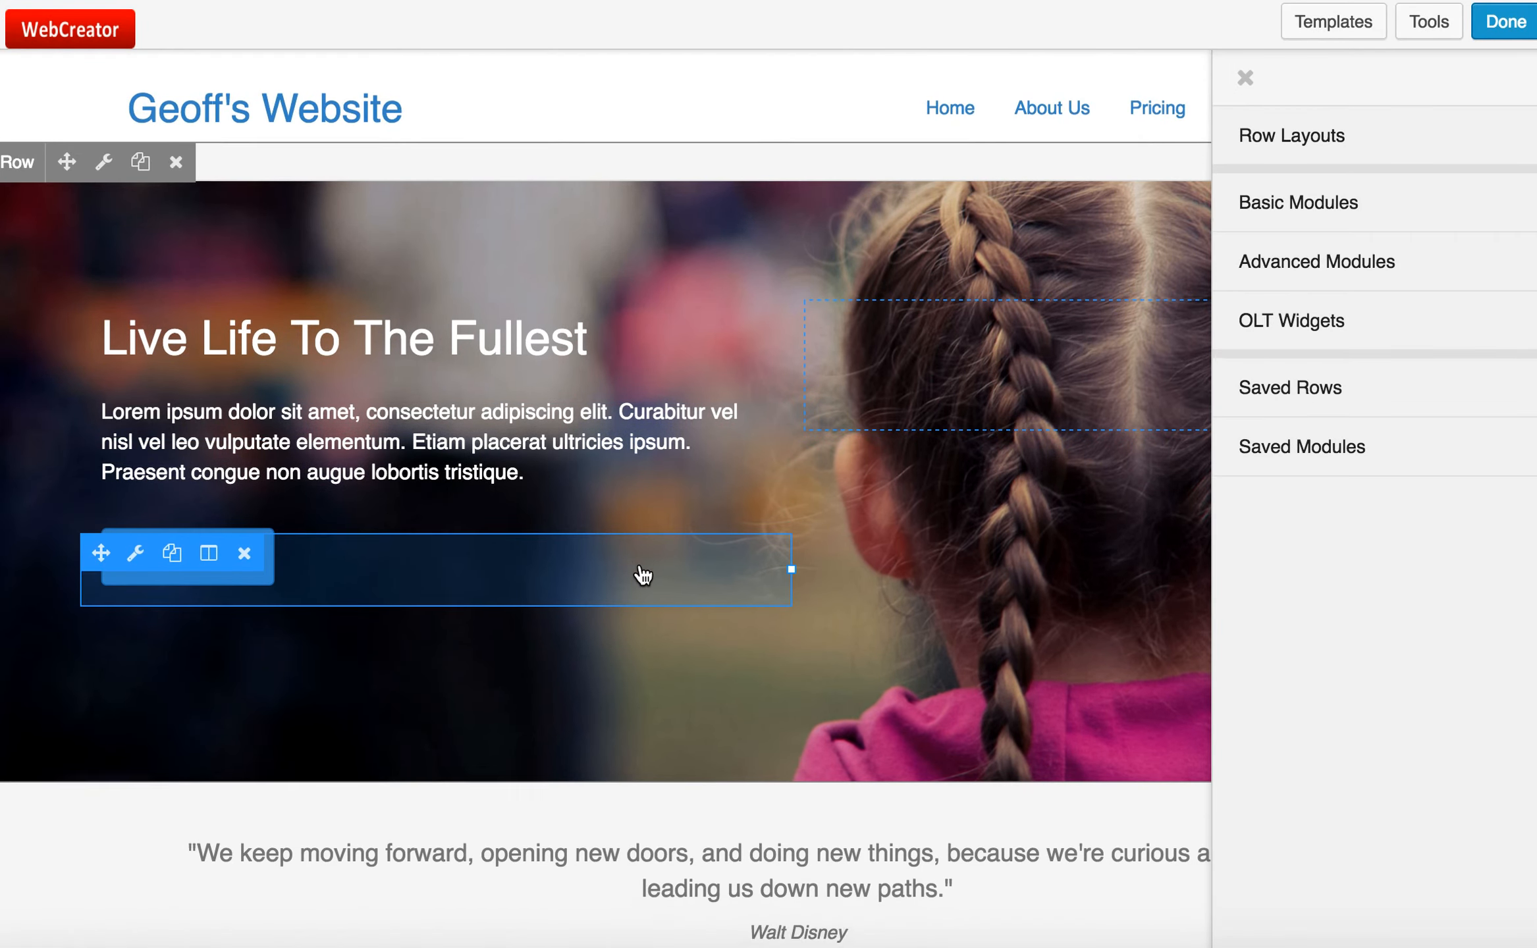
{"action": "scroll", "coordinate": [642, 575], "scroll_direction": "up", "scroll_amount": 6}
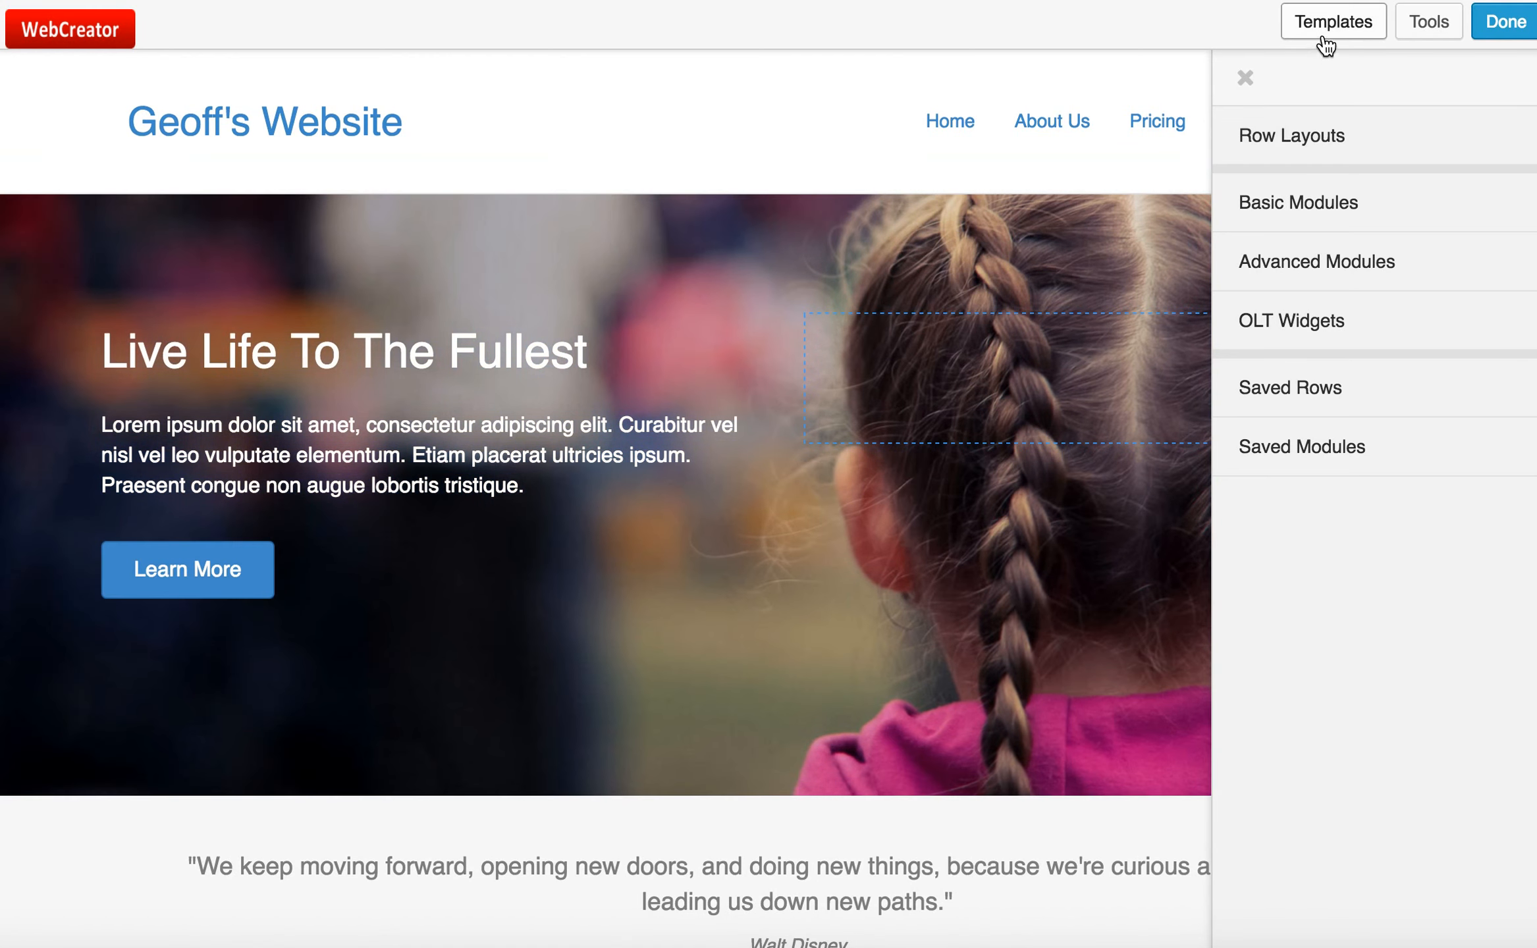
- Open the layout templates and examine the available home page designs
{"action": "left_click", "coordinate": [1343, 25]}
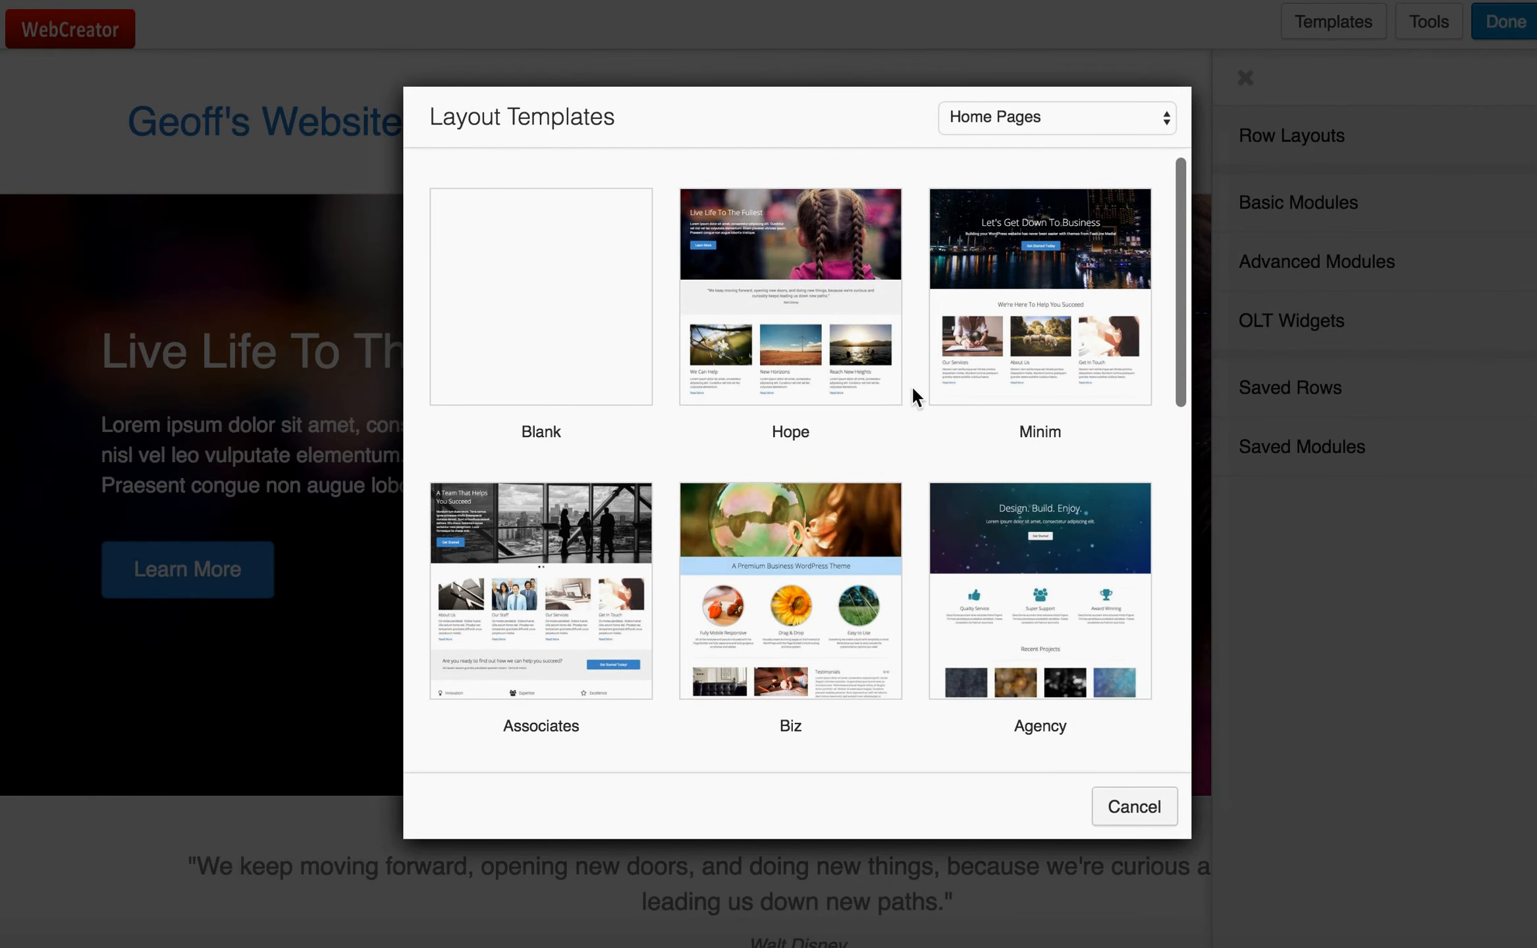
{"action": "scroll", "coordinate": [791, 560], "scroll_direction": "down", "scroll_amount": 1}
{"action": "scroll", "coordinate": [790, 527], "scroll_direction": "up", "scroll_amount": 1}
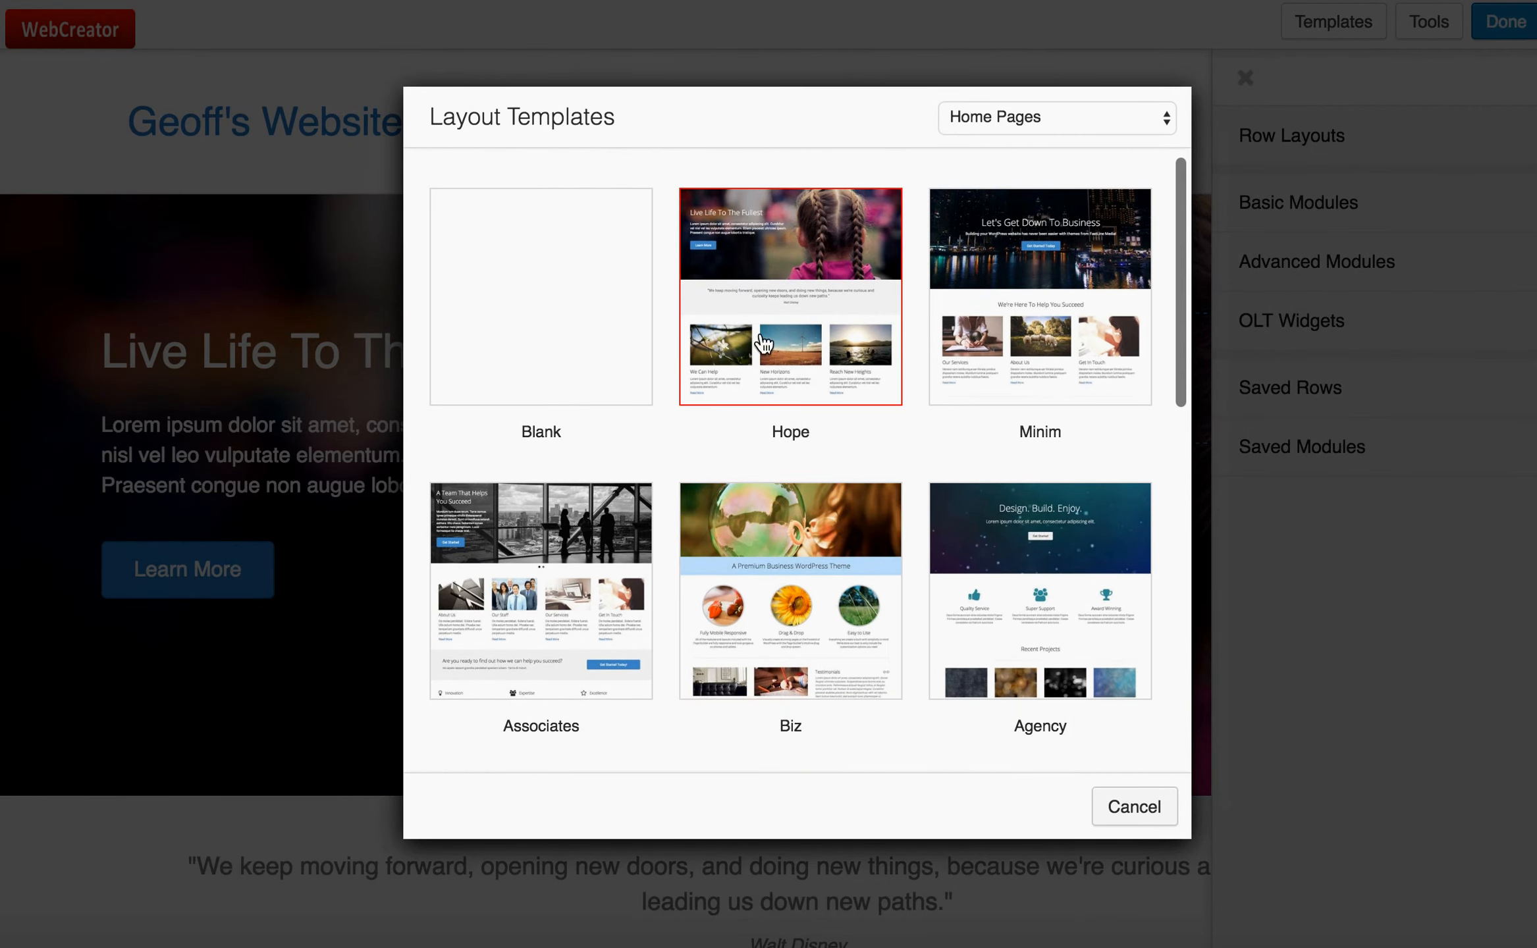
{"action": "scroll", "coordinate": [783, 550], "scroll_direction": "down", "scroll_amount": 10}
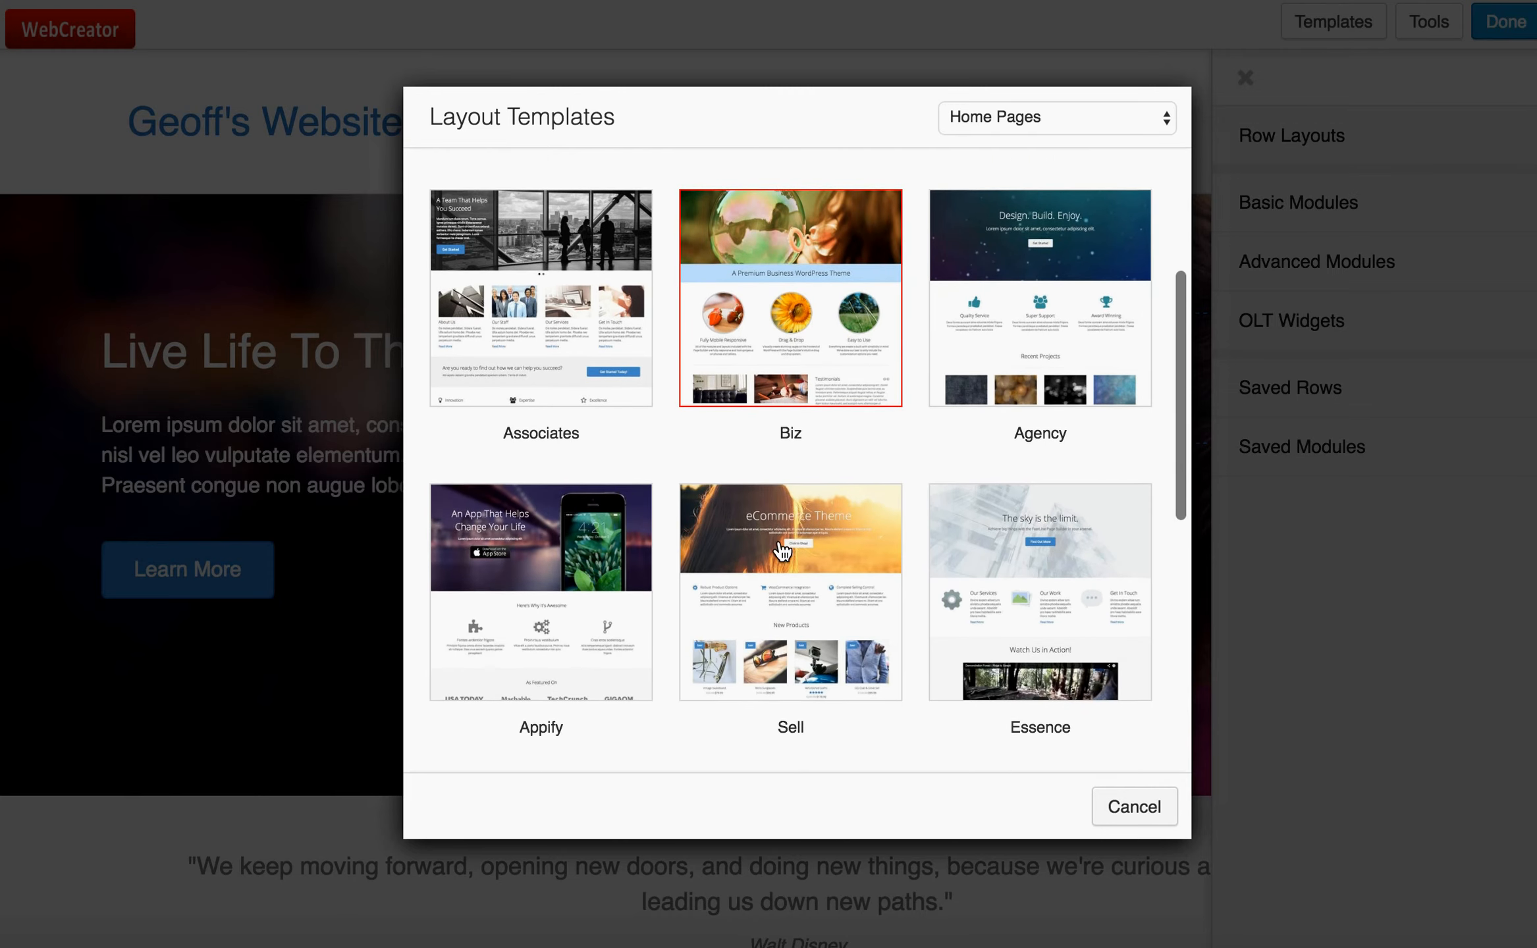
{"action": "scroll", "coordinate": [783, 550], "scroll_direction": "up", "scroll_amount": 4}
{"action": "scroll", "coordinate": [783, 550], "scroll_direction": "up", "scroll_amount": 5}
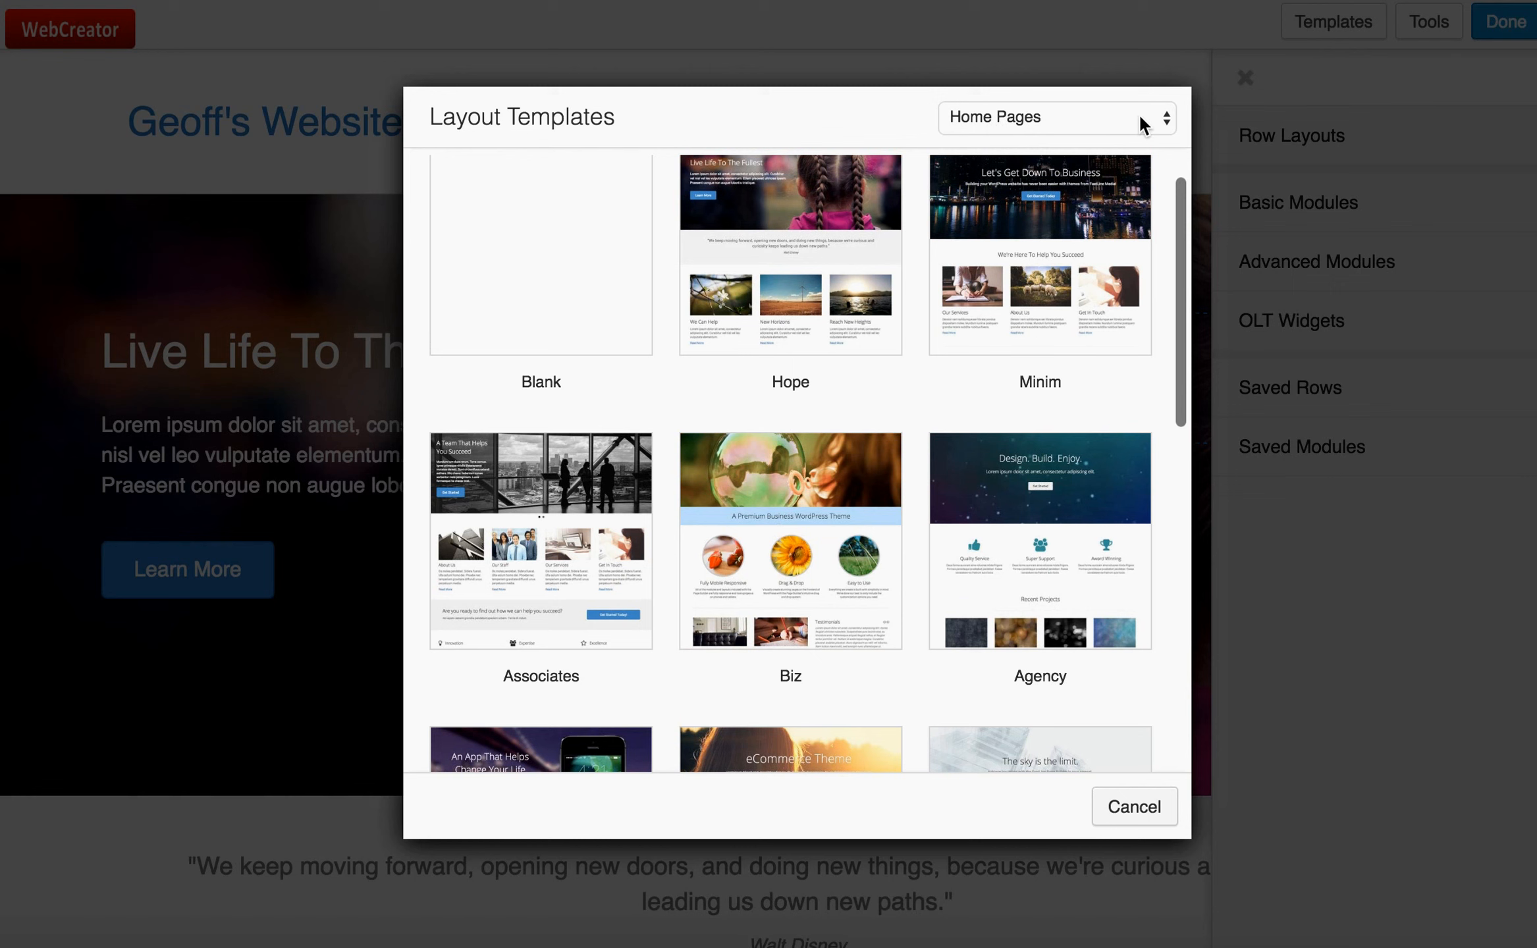
- Browse the Content Pages layout templates and leave the template chooser without applying one
{"action": "left_click", "coordinate": [1166, 116]}
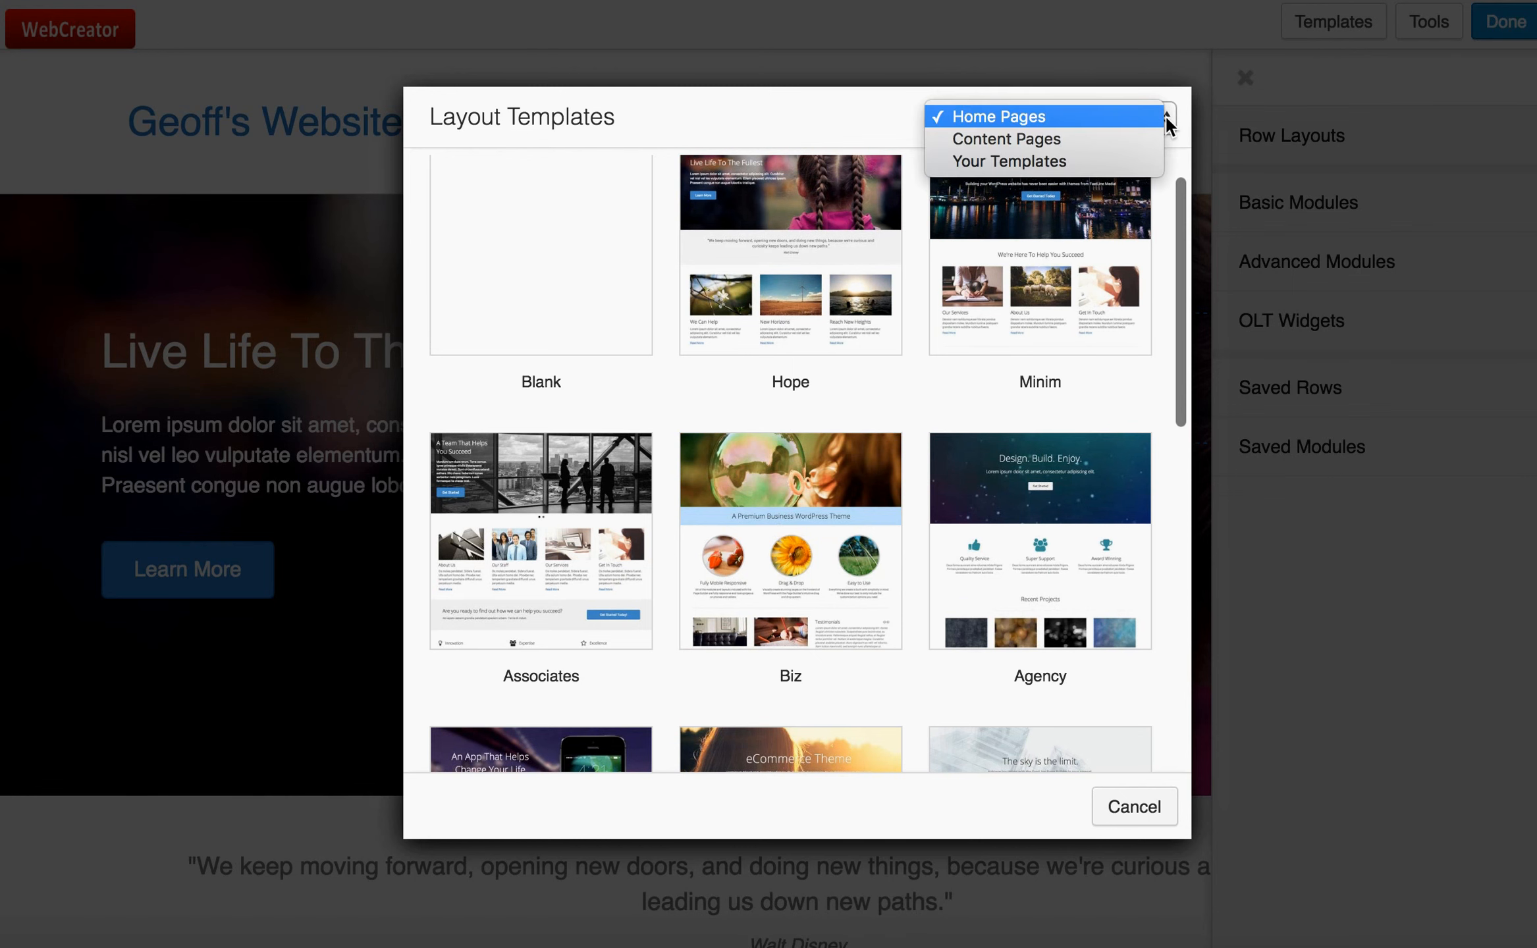
{"action": "left_click", "coordinate": [1098, 138]}
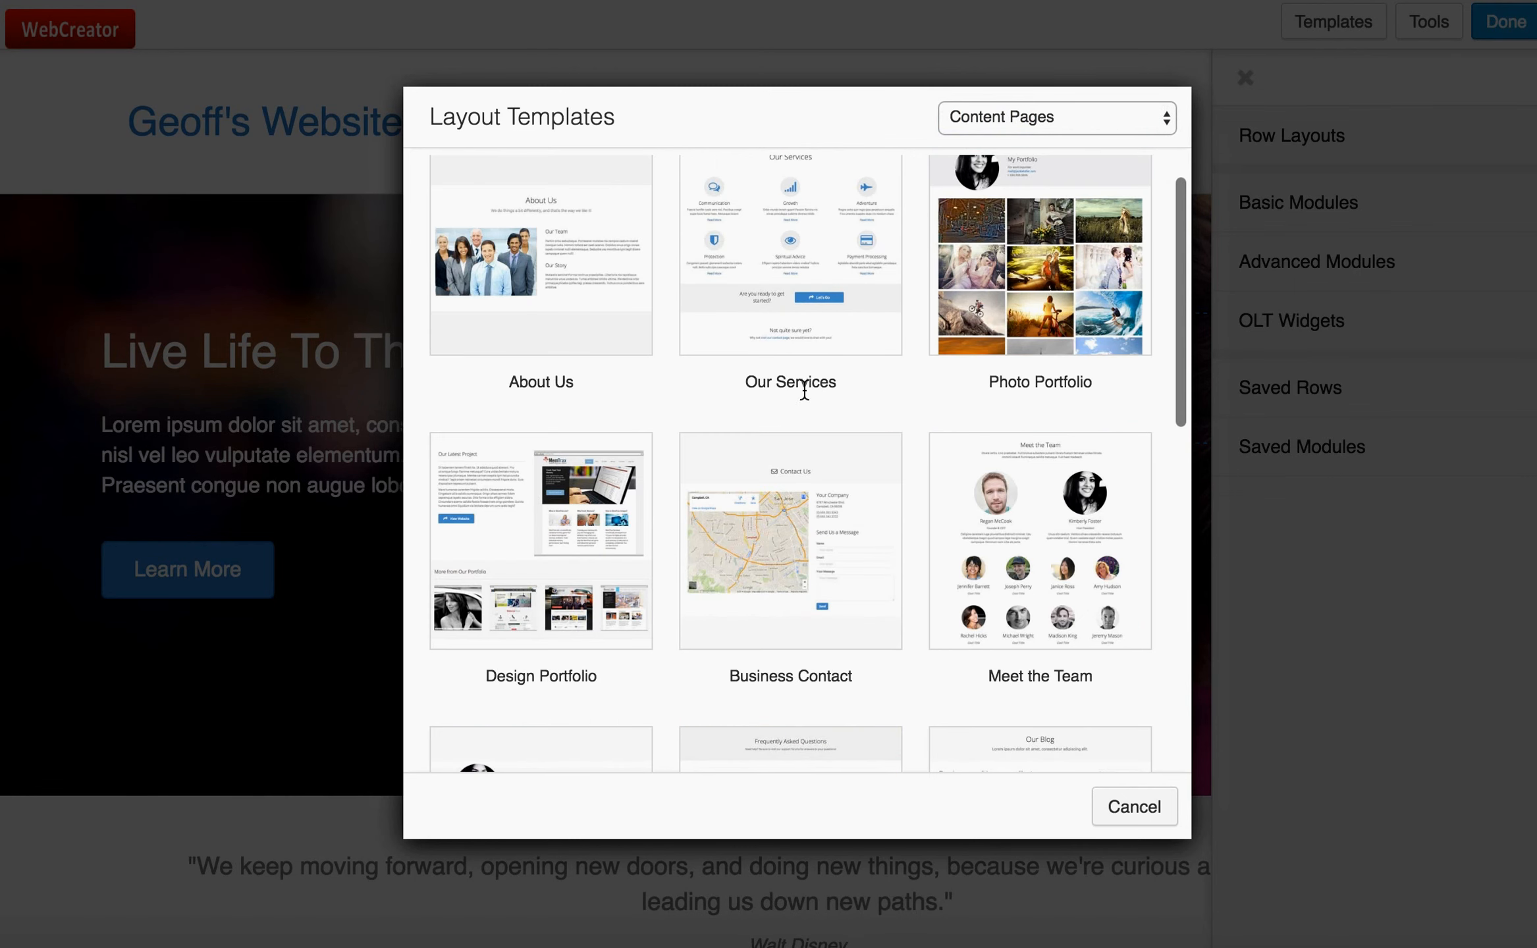
{"action": "scroll", "coordinate": [803, 405], "scroll_direction": "up", "scroll_amount": 2}
{"action": "scroll", "coordinate": [803, 405], "scroll_direction": "down", "scroll_amount": 3}
{"action": "scroll", "coordinate": [802, 405], "scroll_direction": "up", "scroll_amount": 3}
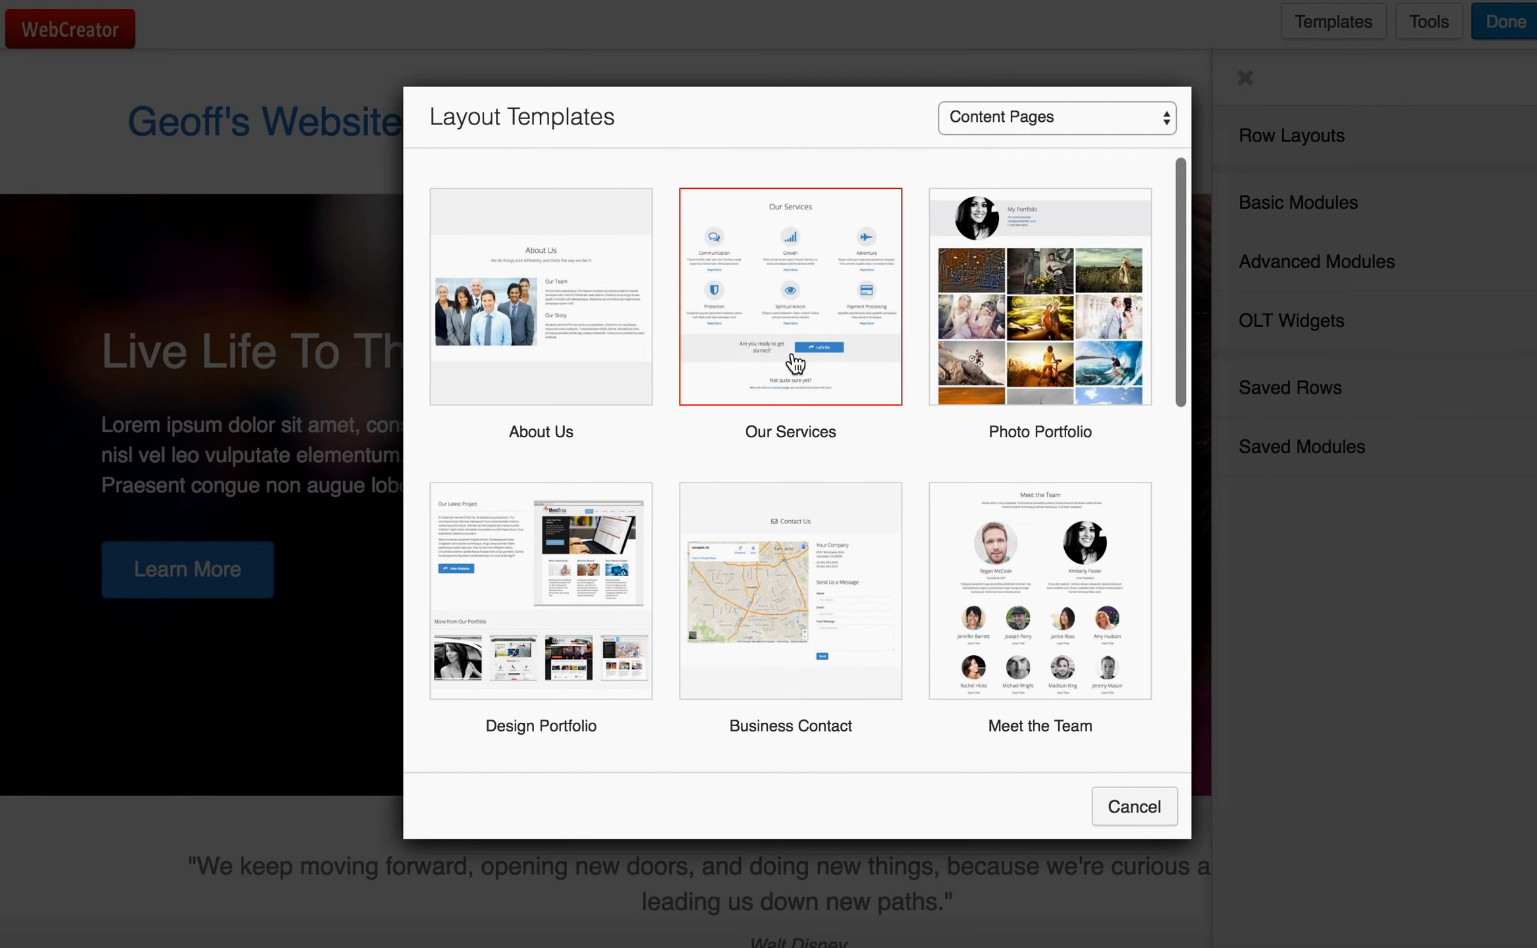
{"action": "left_click", "coordinate": [1168, 121]}
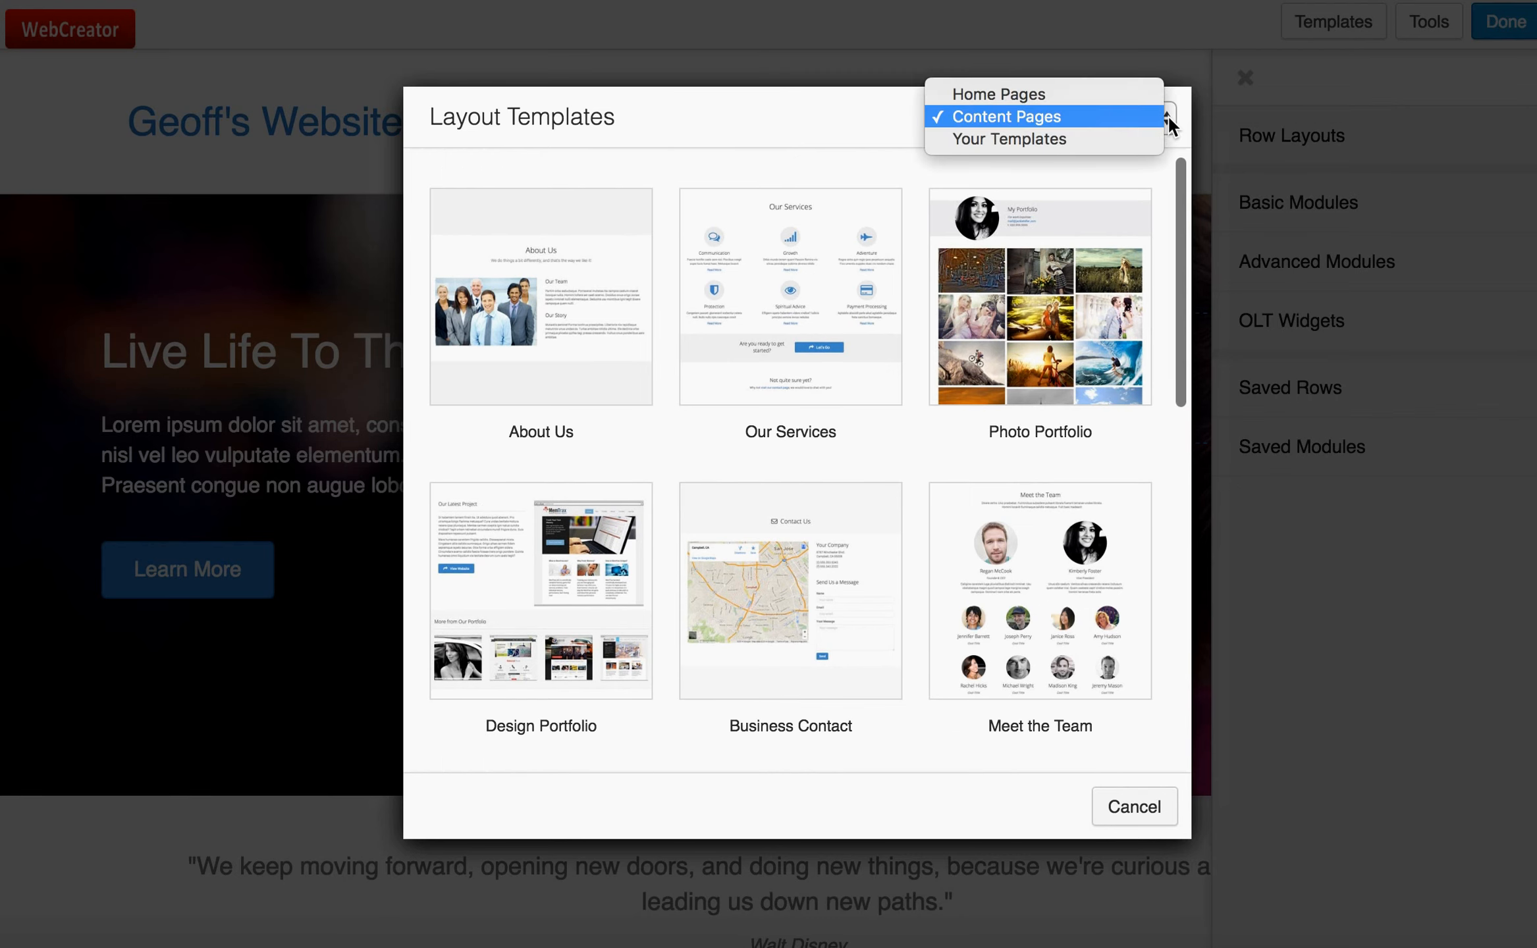
{"action": "left_click", "coordinate": [1169, 124]}
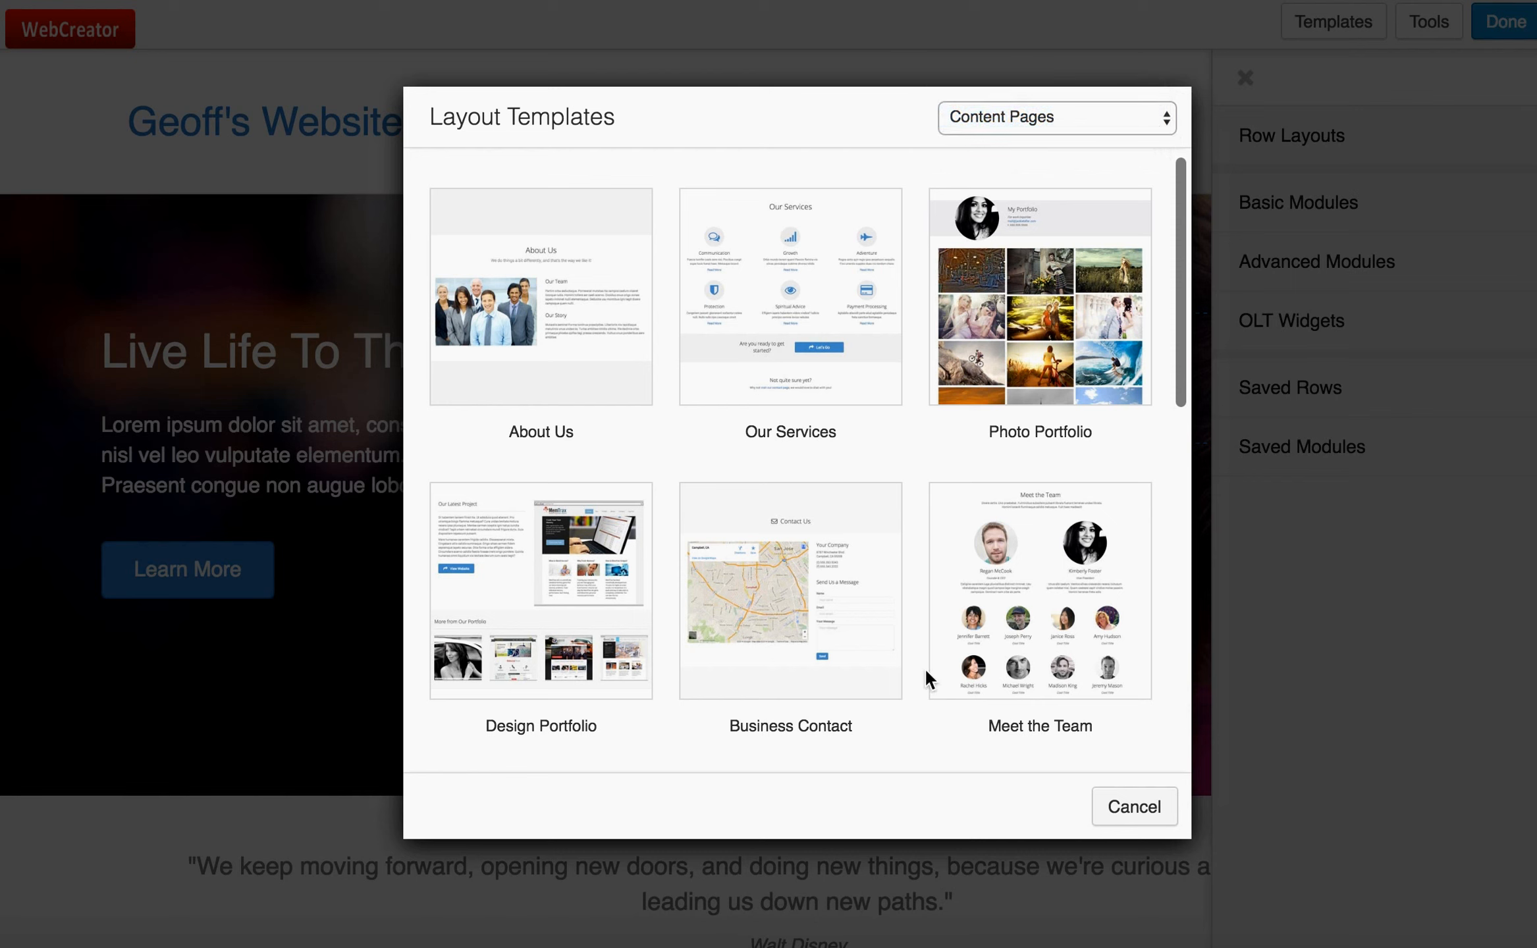
{"action": "left_click", "coordinate": [1121, 805]}
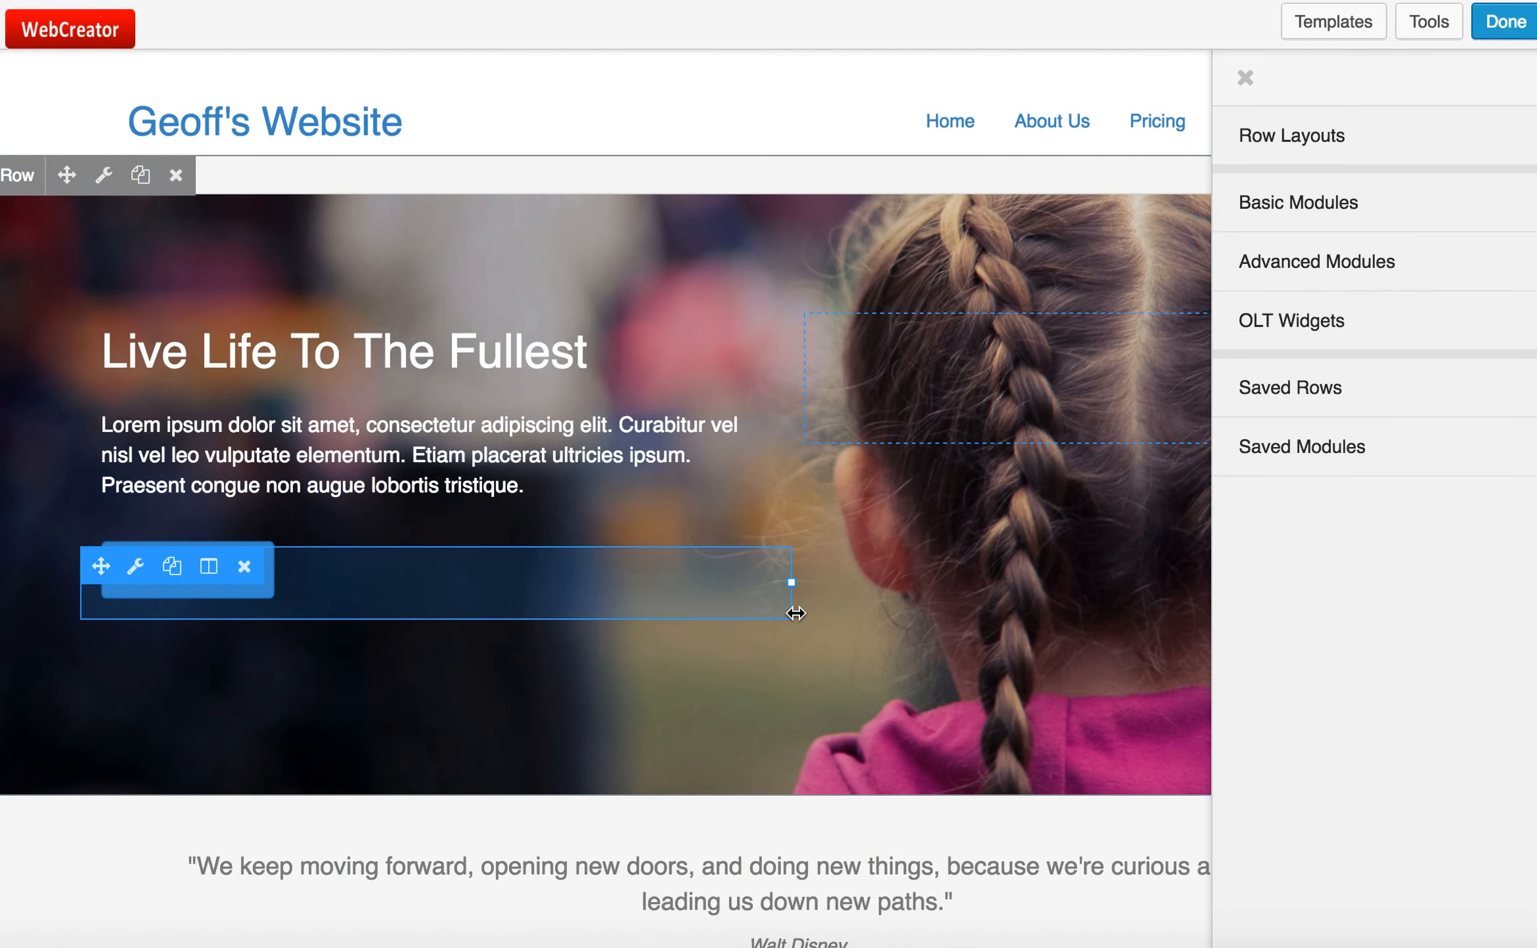
- Replace the hero banner's heading with "Hello from" followed by the site owner's first name, and save it
{"action": "scroll", "coordinate": [794, 613], "scroll_direction": "down", "scroll_amount": 3}
{"action": "scroll", "coordinate": [797, 616], "scroll_direction": "up", "scroll_amount": 2}
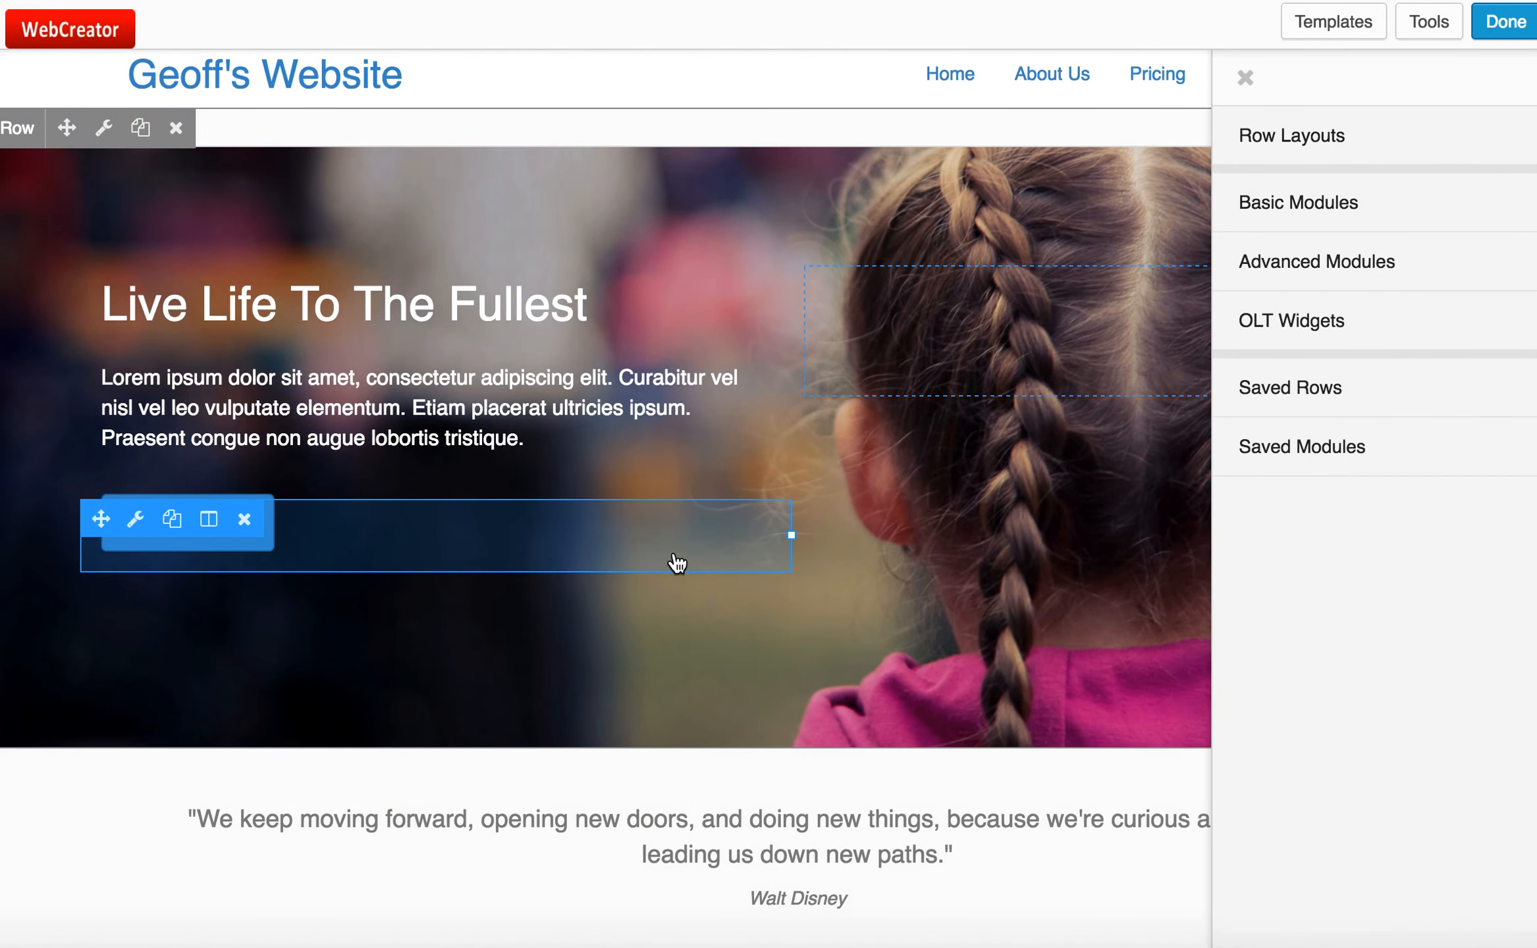
{"action": "scroll", "coordinate": [678, 563], "scroll_direction": "up", "scroll_amount": 1}
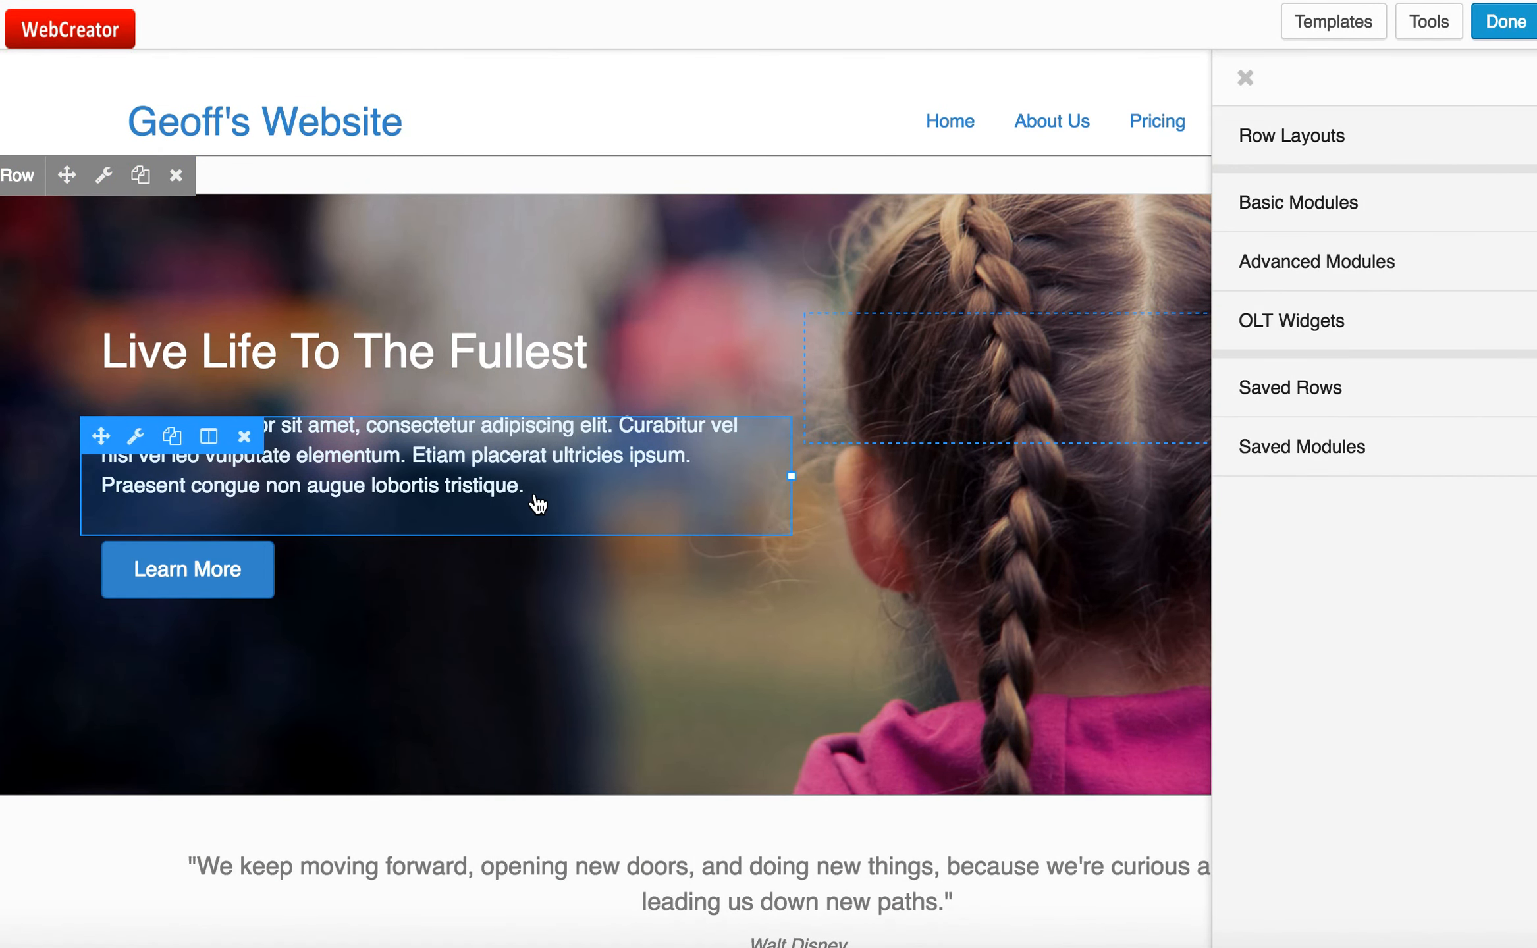
{"action": "left_click", "coordinate": [504, 370]}
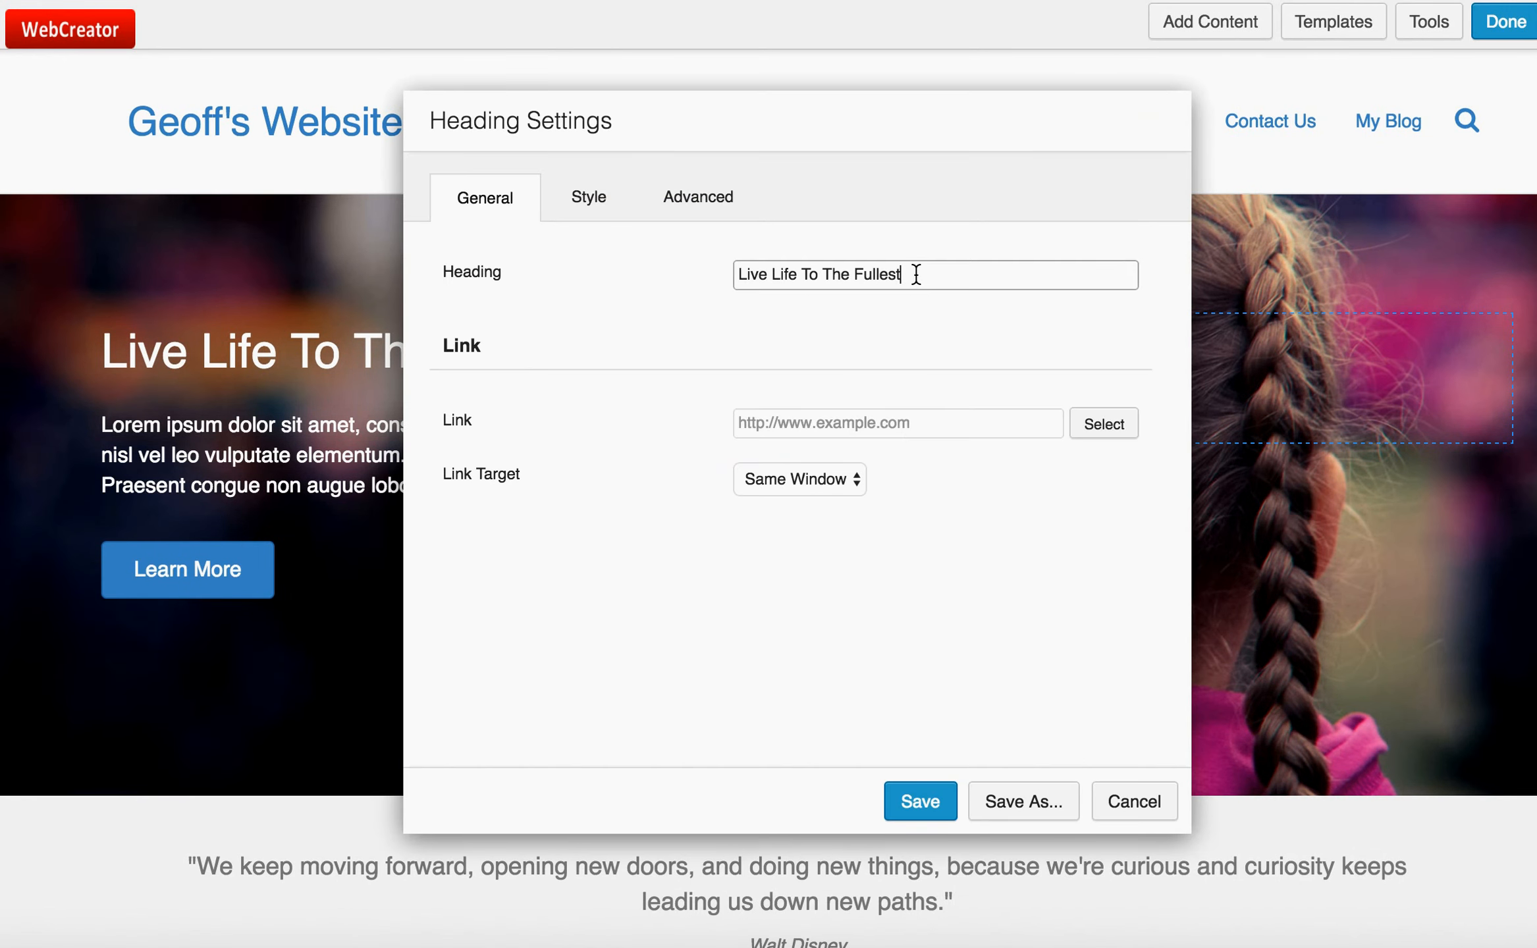
{"action": "left_click_drag", "start_coordinate": [915, 274], "coordinate": [749, 249]}
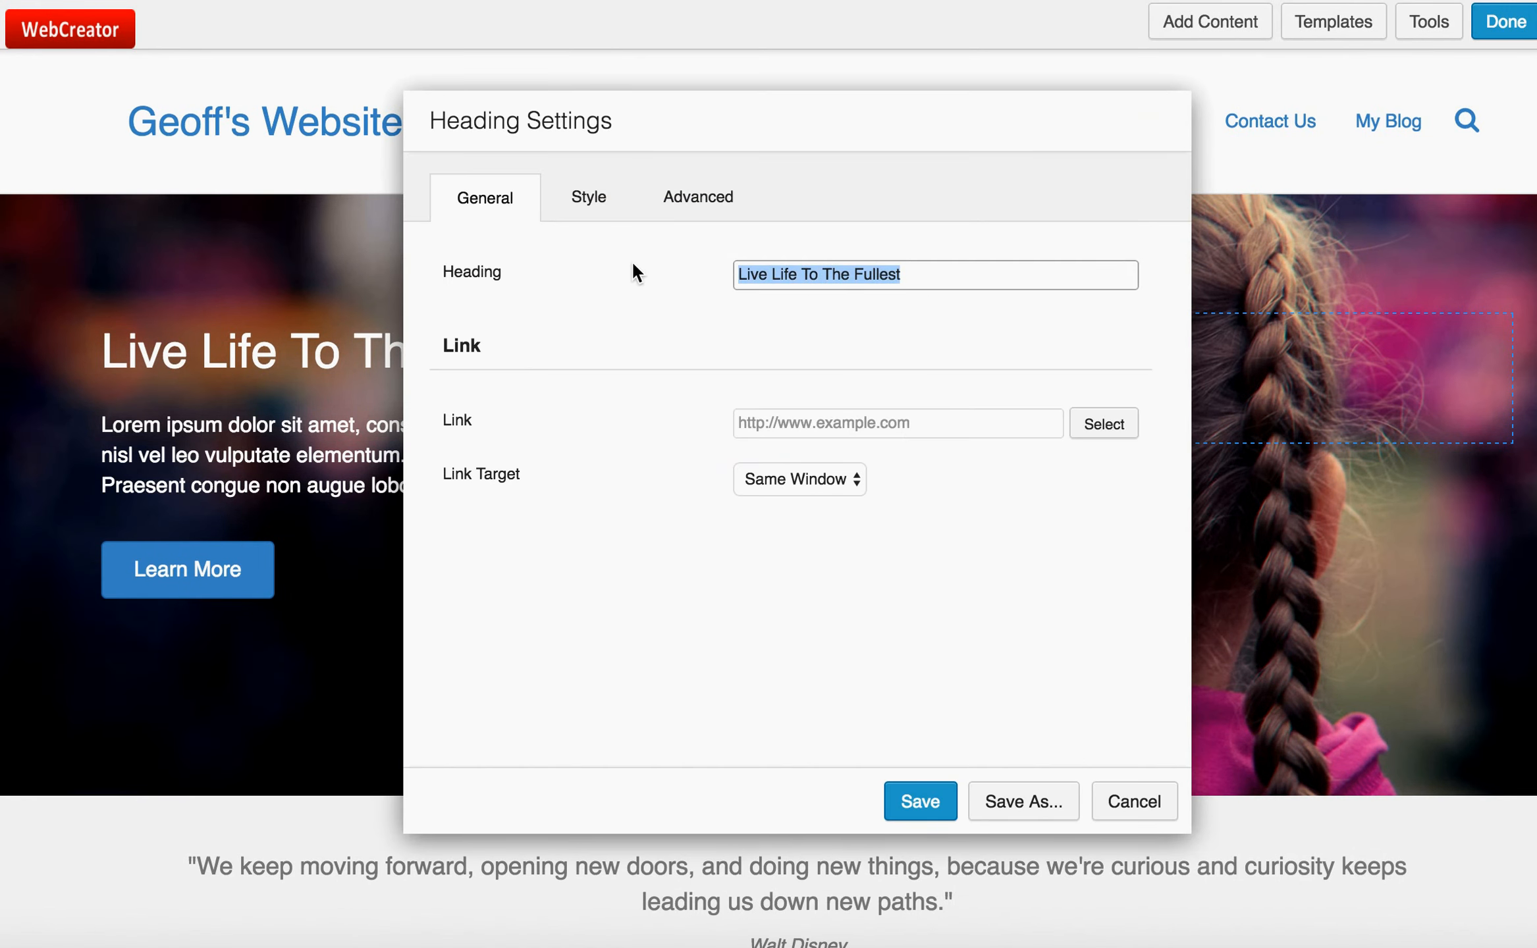
{"action": "type", "text": "Hello "}
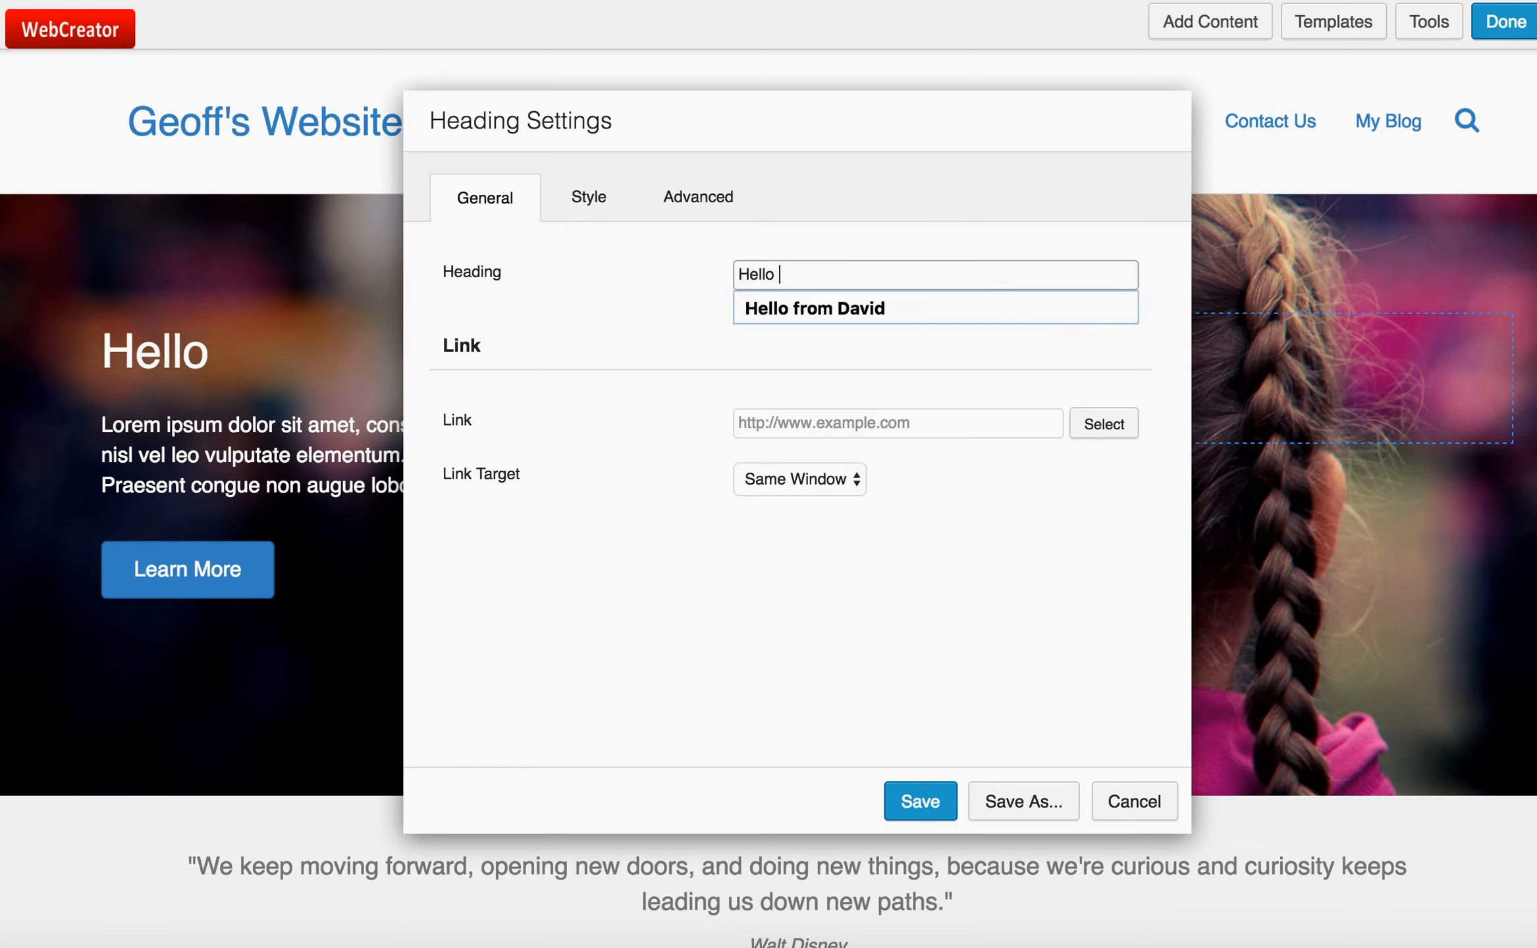
{"action": "type", "text": "from Geo"}
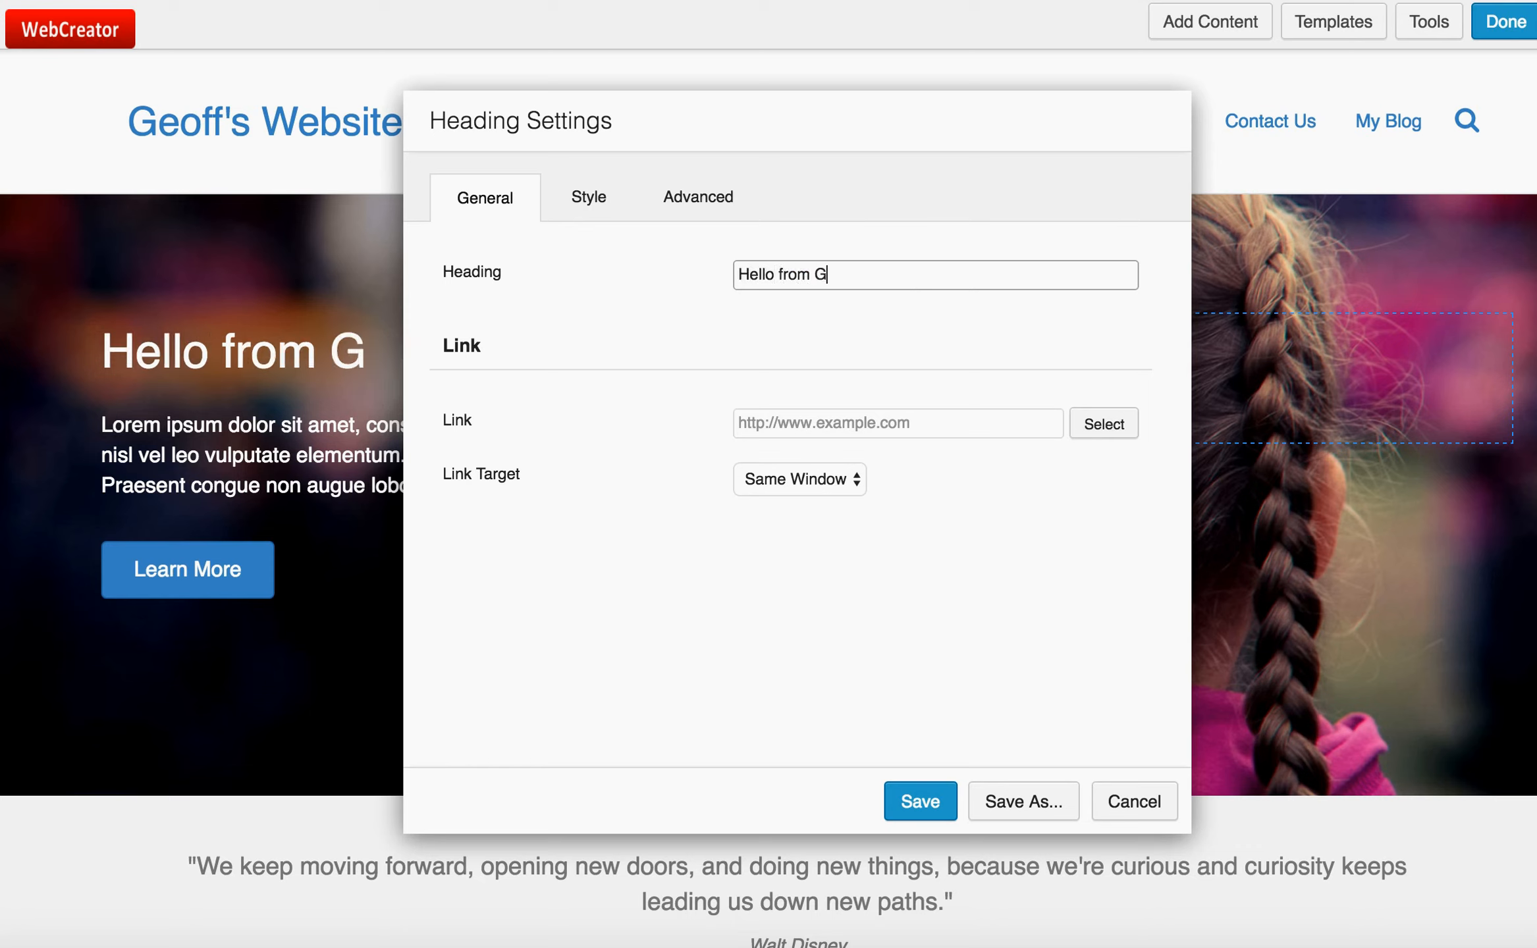
{"action": "type", "text": "ff"}
{"action": "left_click", "coordinate": [909, 797]}
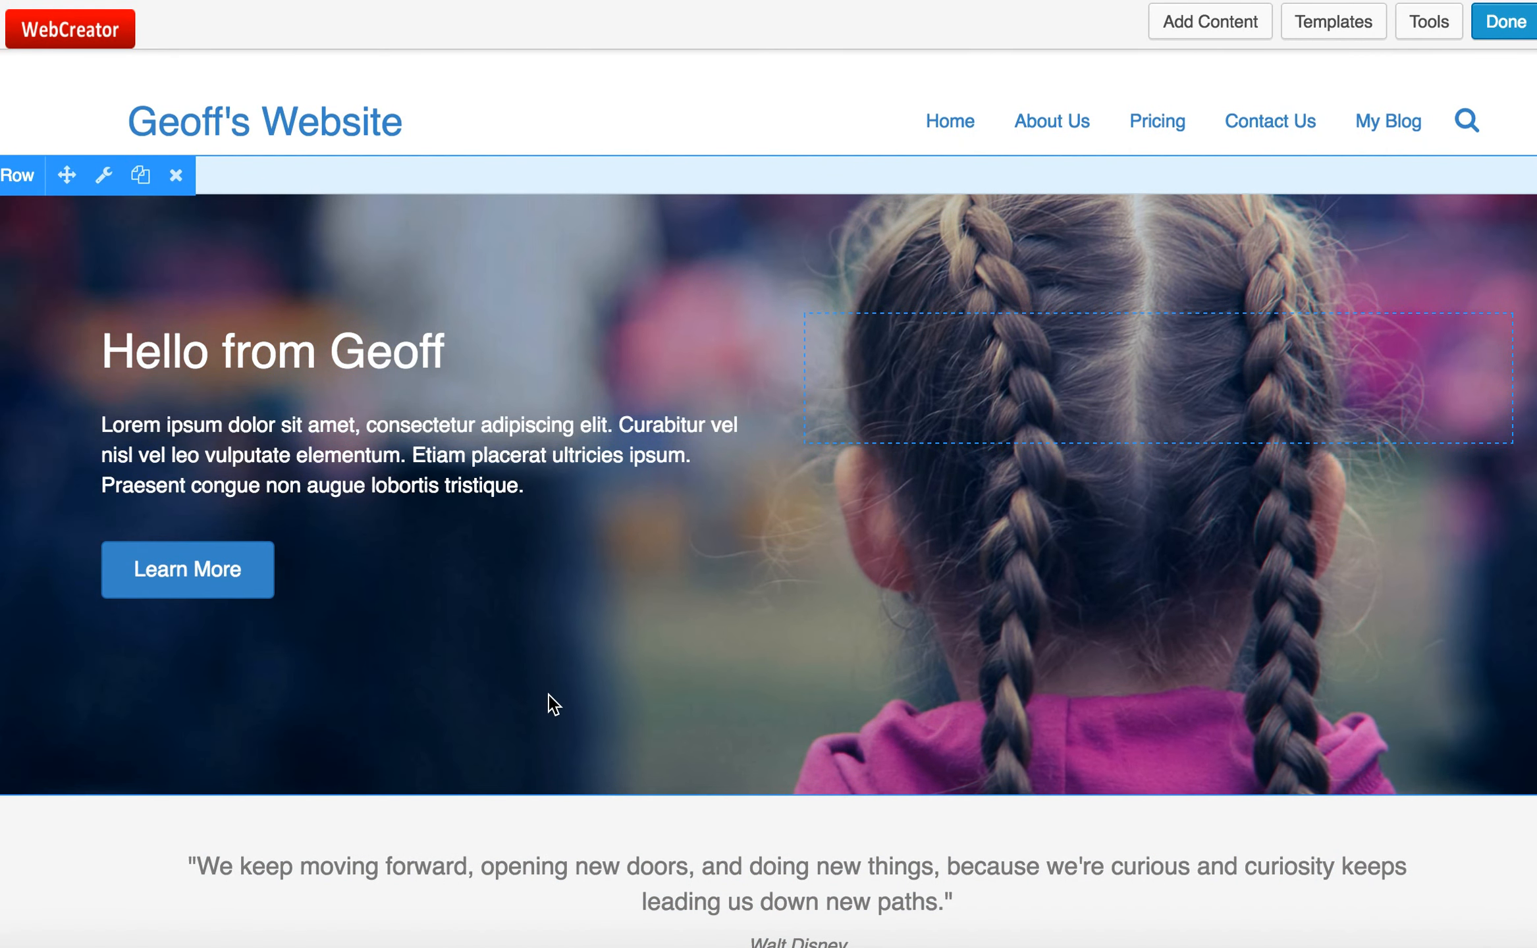
{"action": "scroll", "coordinate": [949, 698], "scroll_direction": "down", "scroll_amount": 5}
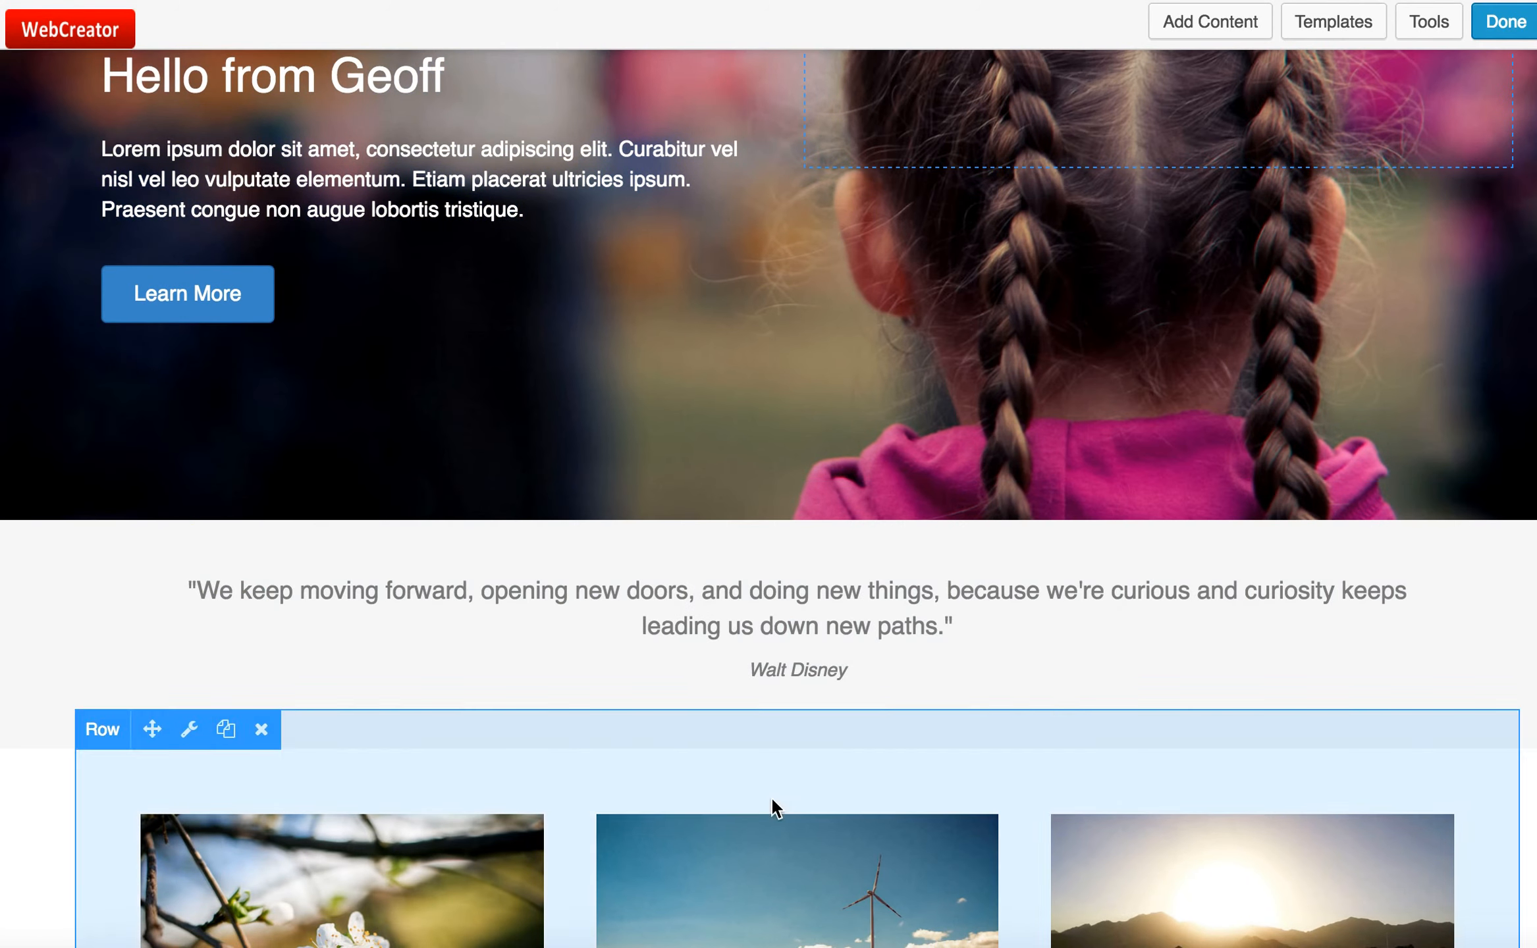
- Open the hero banner row's settings and examine its width, height, colour and background photo options
{"action": "scroll", "coordinate": [733, 383], "scroll_direction": "up", "scroll_amount": 5}
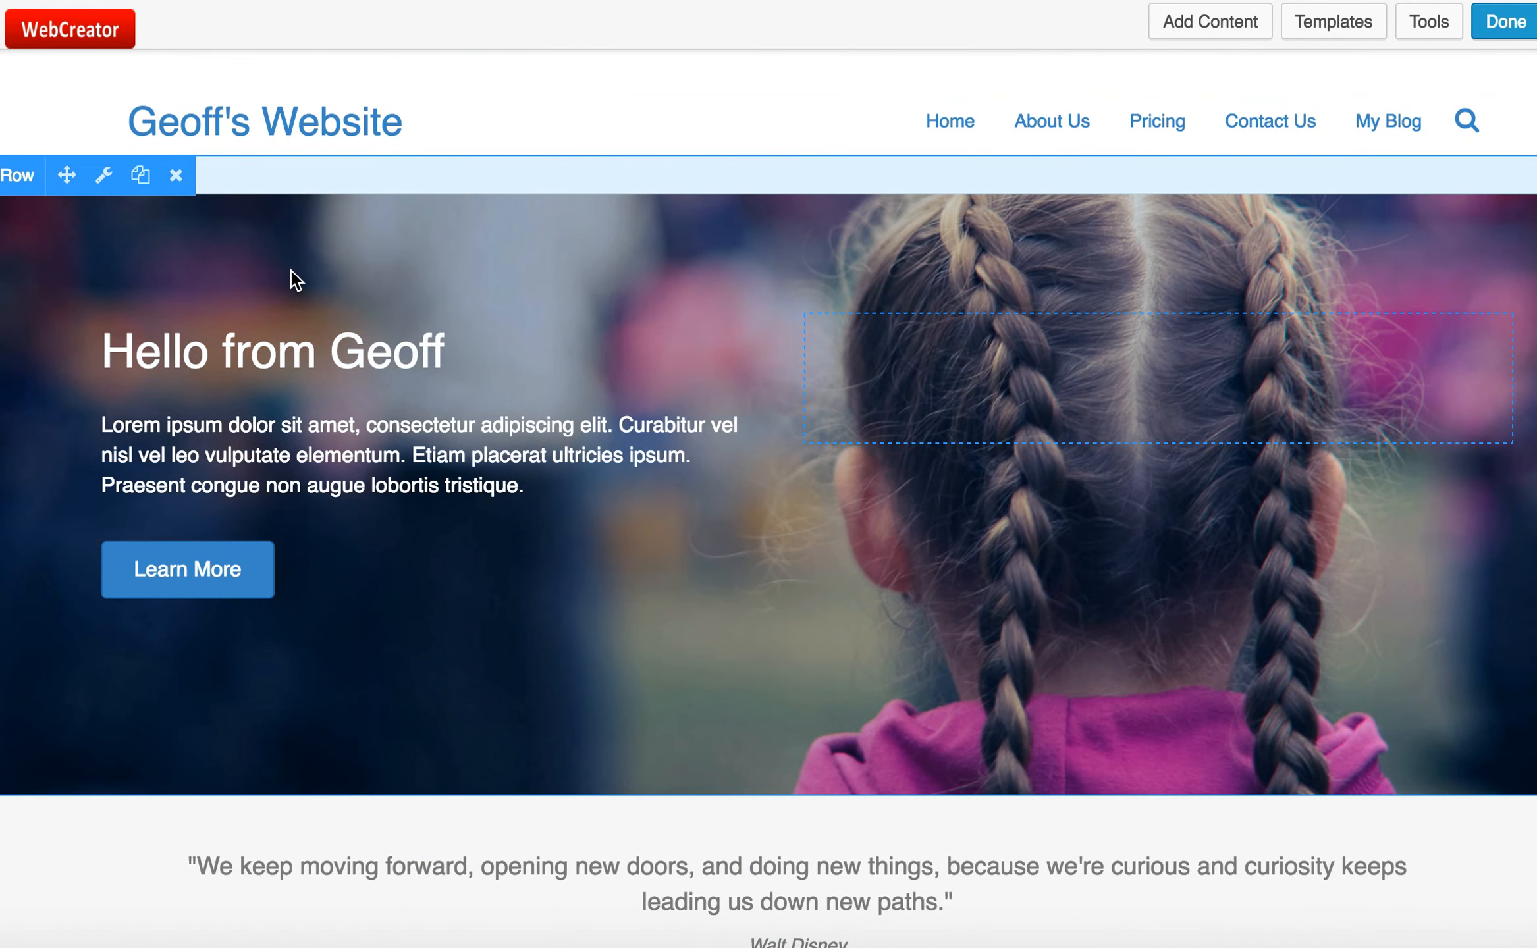
{"action": "left_click", "coordinate": [105, 176]}
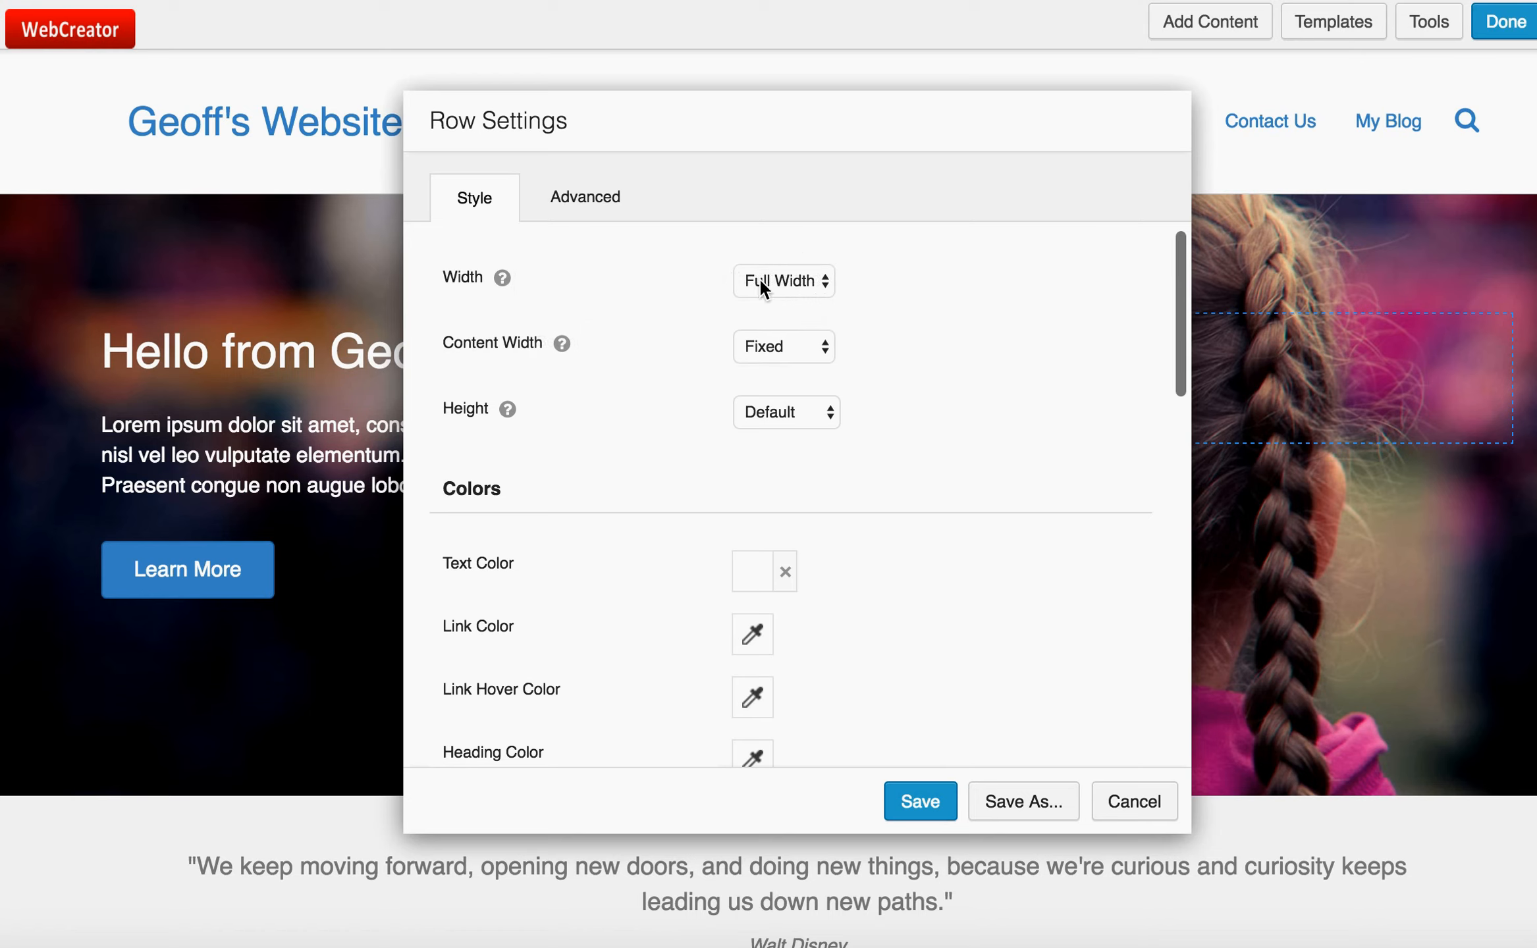
{"action": "left_click", "coordinate": [828, 275]}
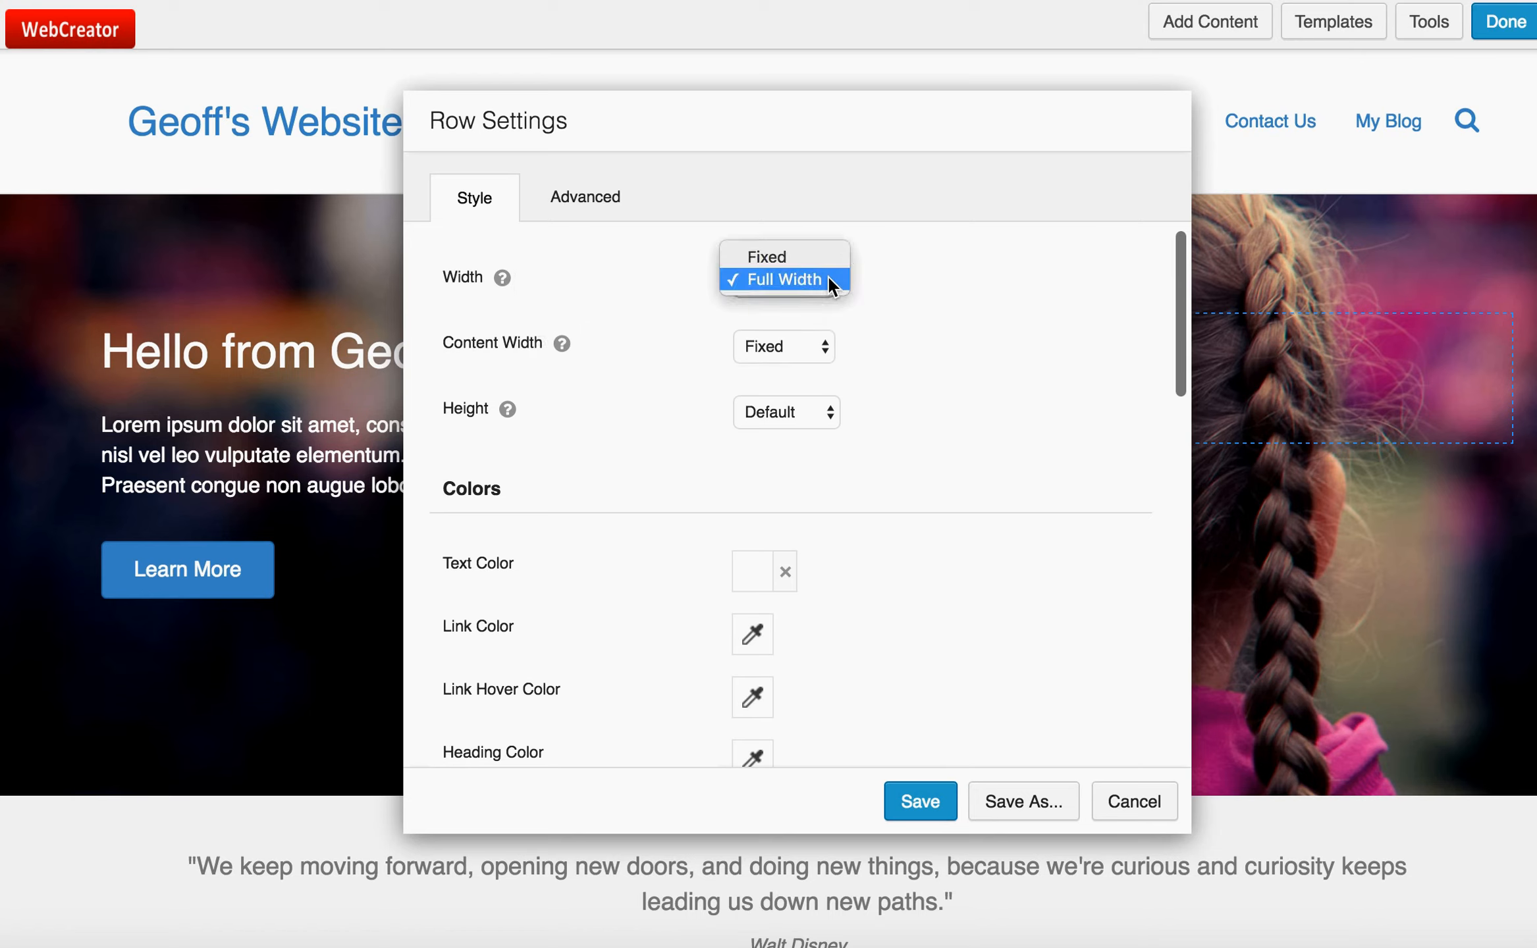
{"action": "left_click", "coordinate": [827, 276]}
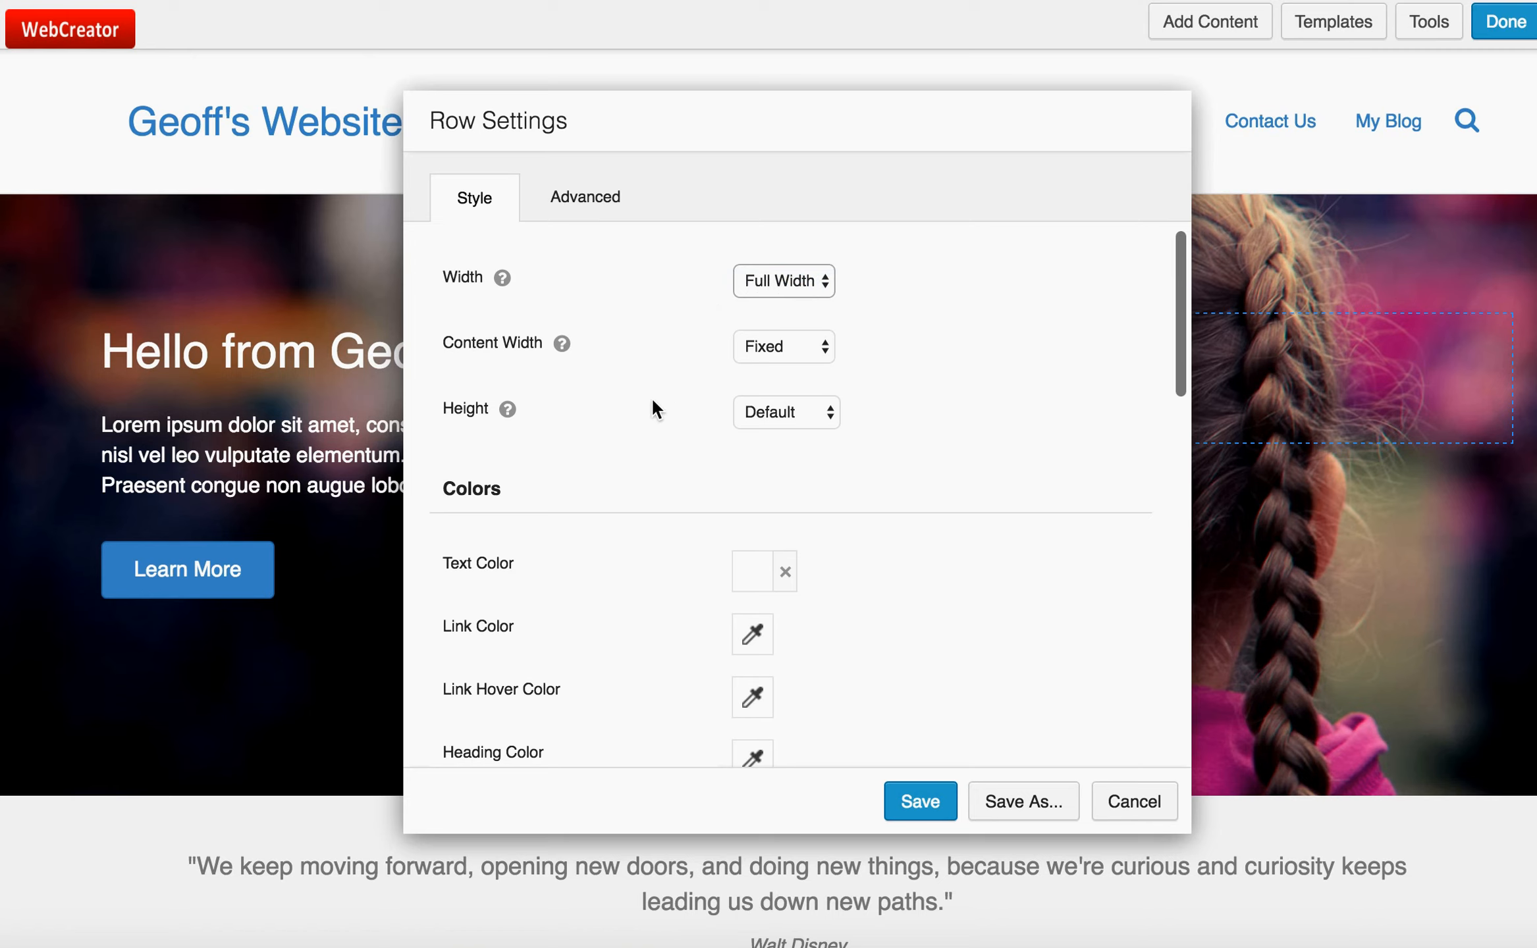
{"action": "scroll", "coordinate": [661, 455], "scroll_direction": "down", "scroll_amount": 2}
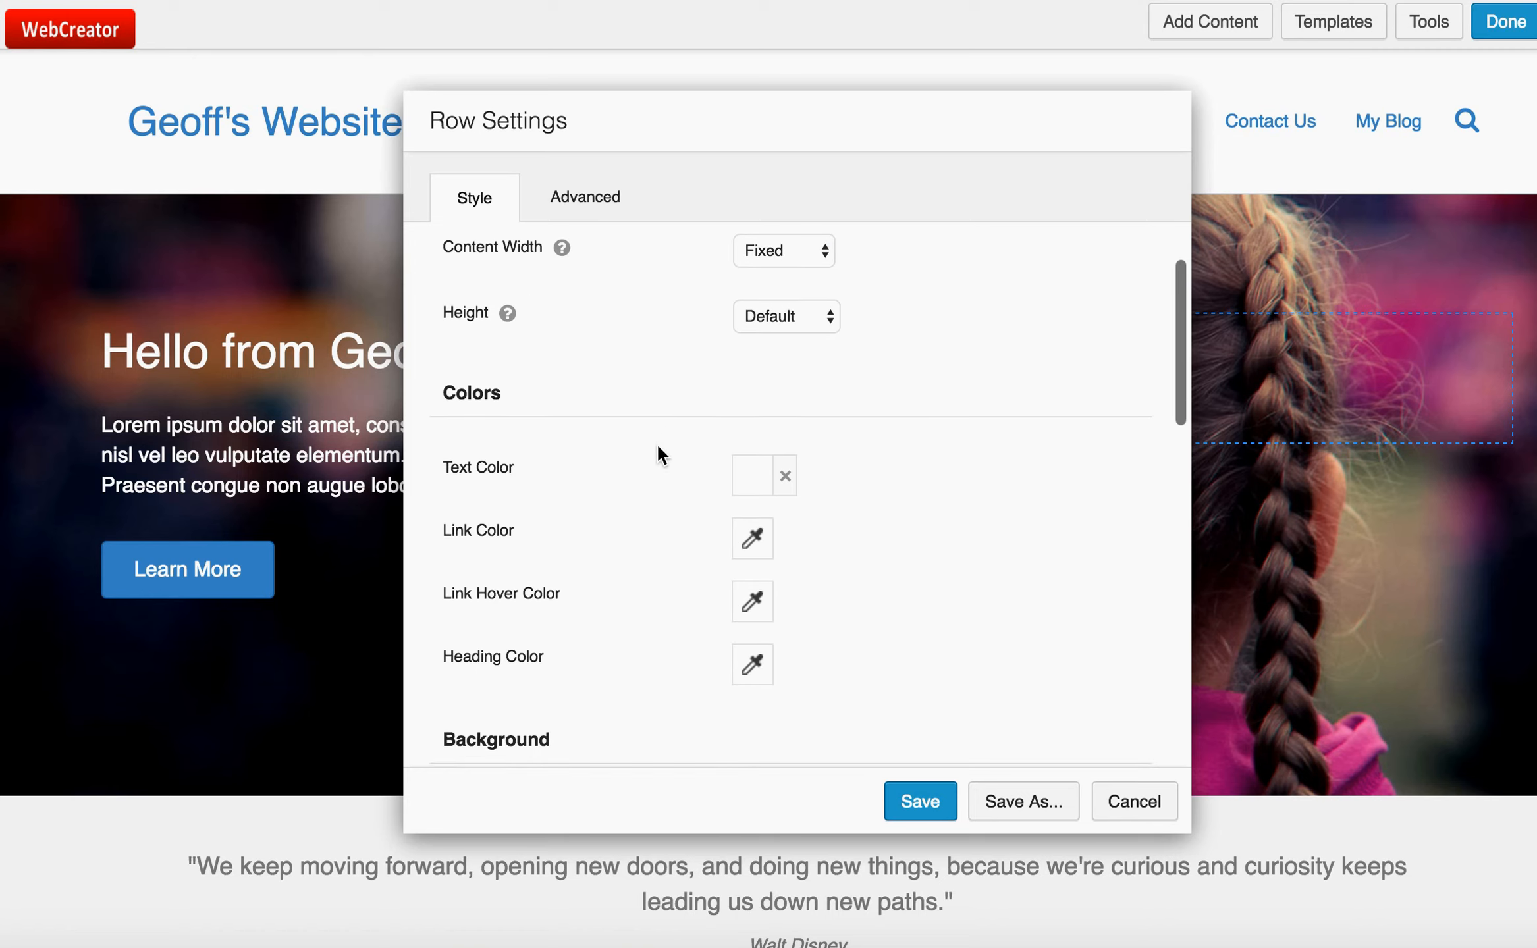
{"action": "scroll", "coordinate": [652, 469], "scroll_direction": "down", "scroll_amount": 3}
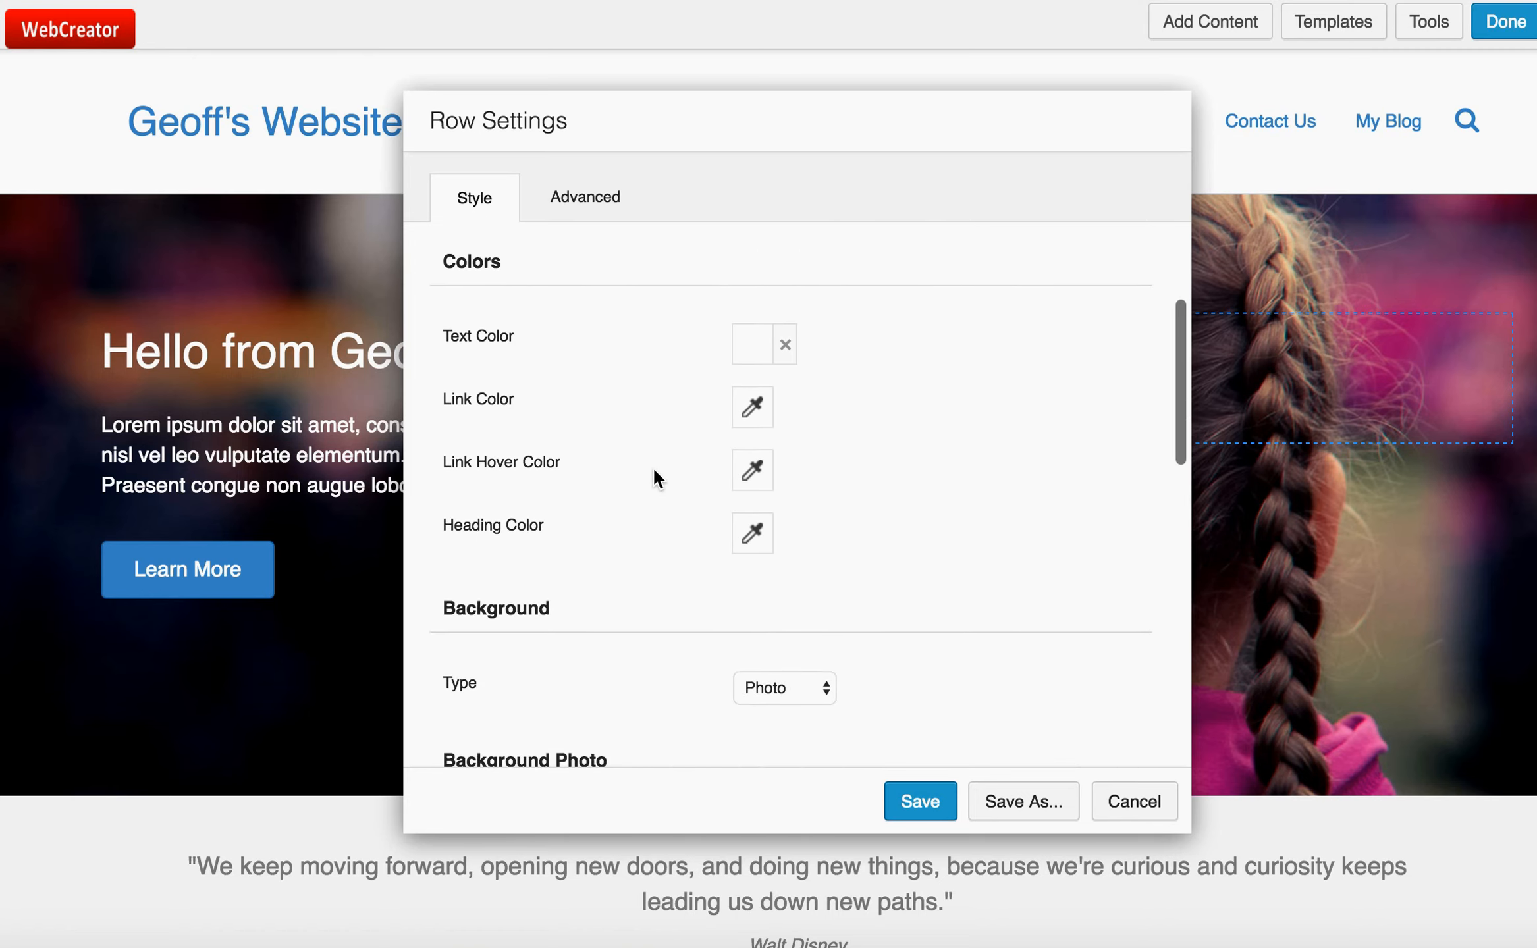
{"action": "scroll", "coordinate": [653, 522], "scroll_direction": "down", "scroll_amount": 5}
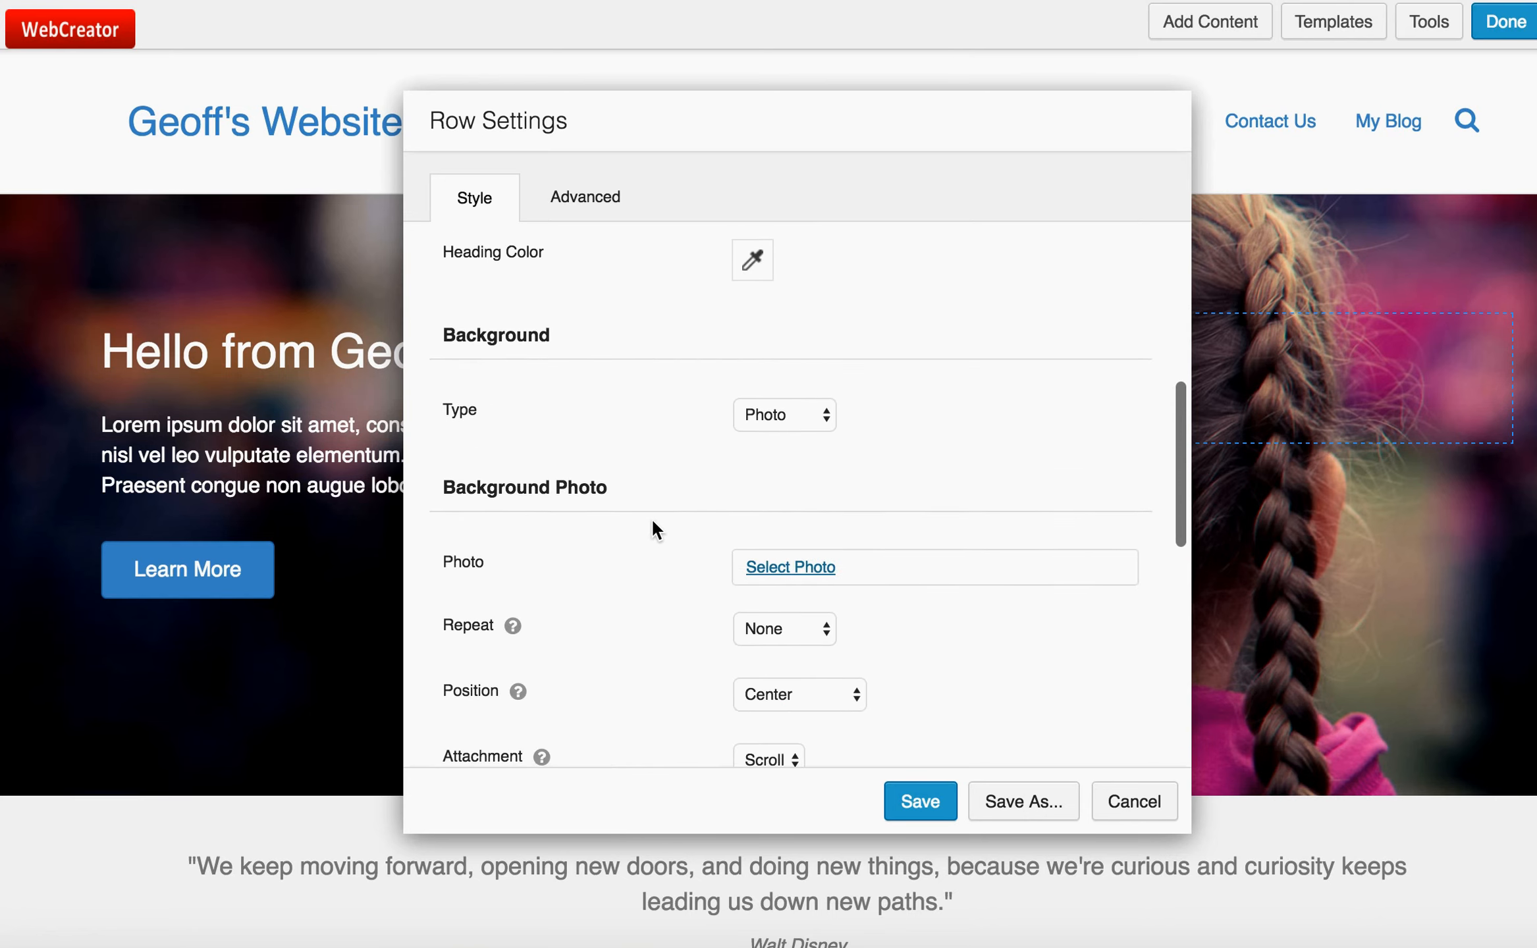
{"action": "scroll", "coordinate": [687, 524], "scroll_direction": "up", "scroll_amount": 2}
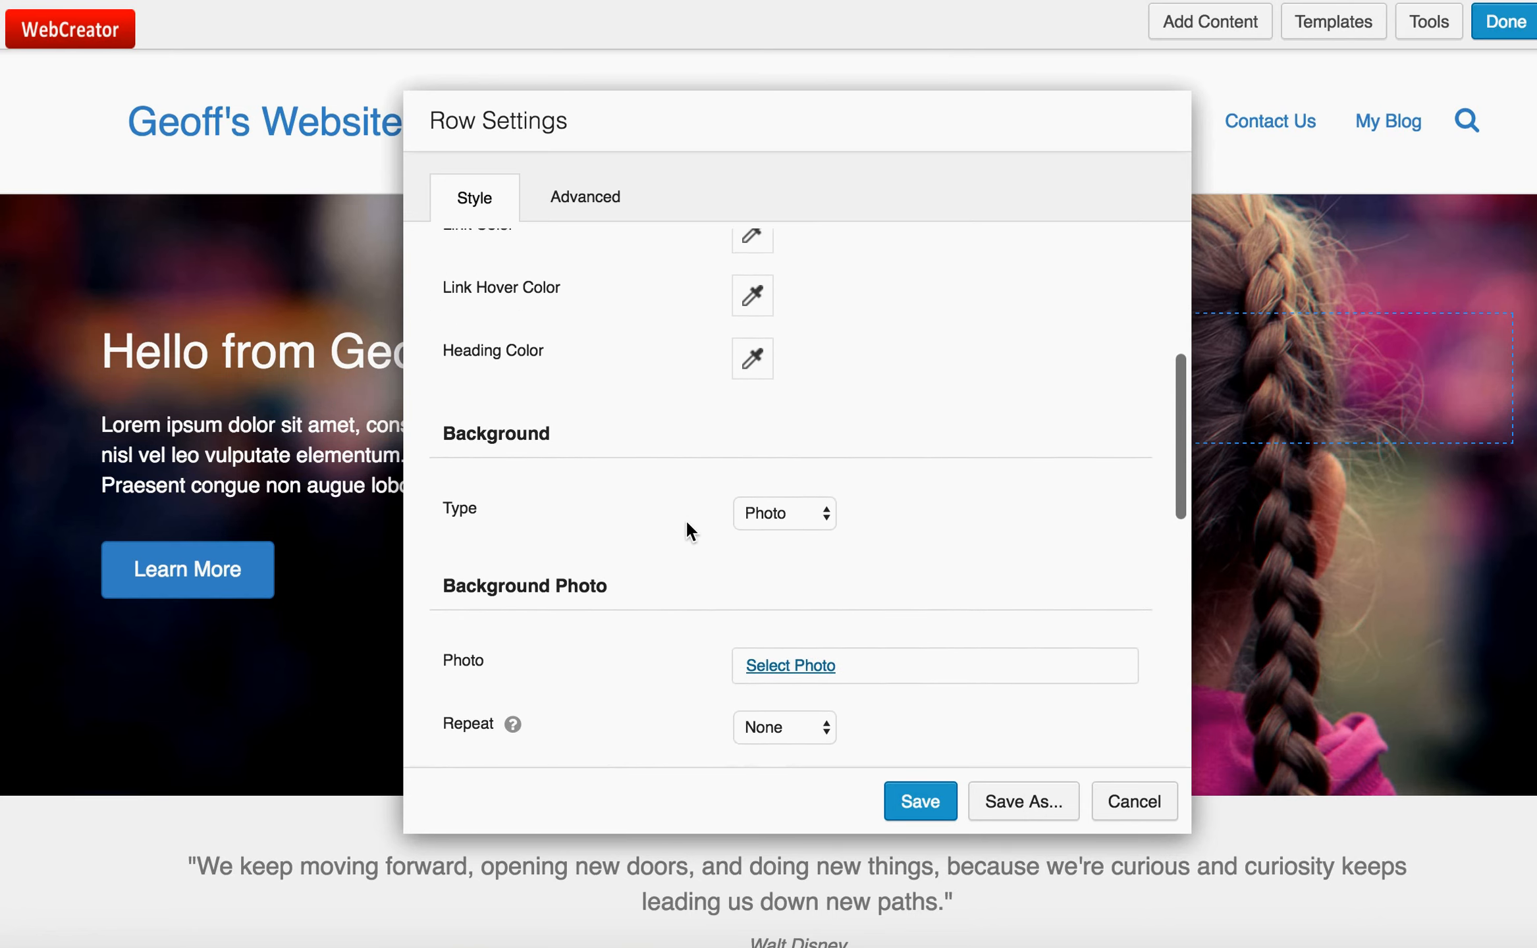
{"action": "scroll", "coordinate": [662, 555], "scroll_direction": "down", "scroll_amount": 2}
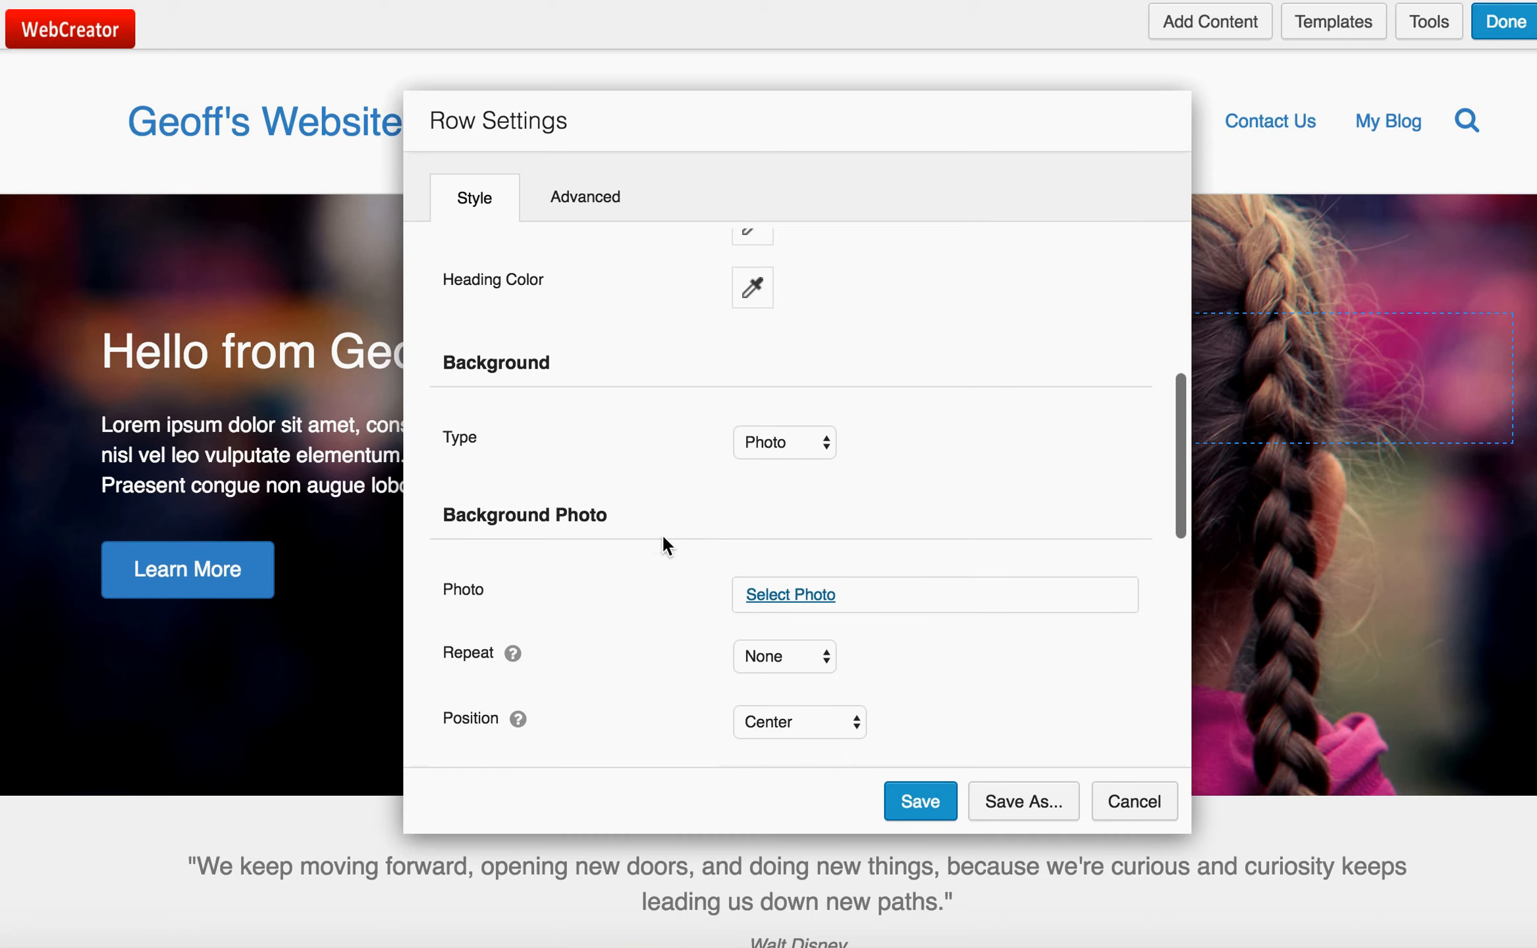
{"action": "scroll", "coordinate": [669, 583], "scroll_direction": "down", "scroll_amount": 3}
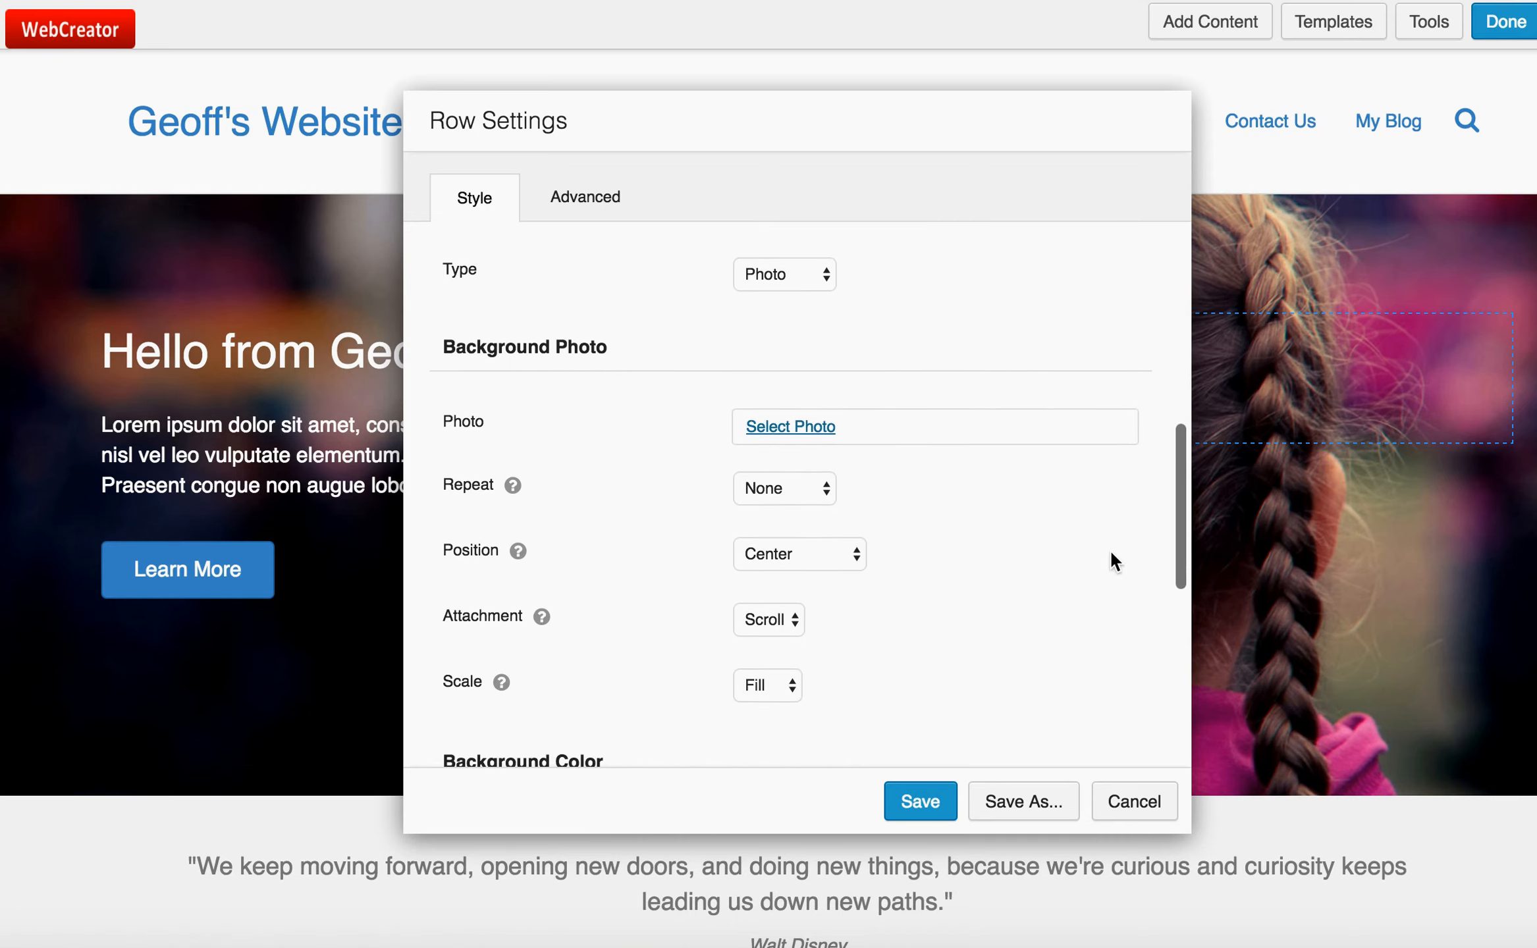
- Upload golden-retriever-dog-breed.jpg as the hero row's background photo and save the row settings
{"action": "left_click", "coordinate": [803, 425]}
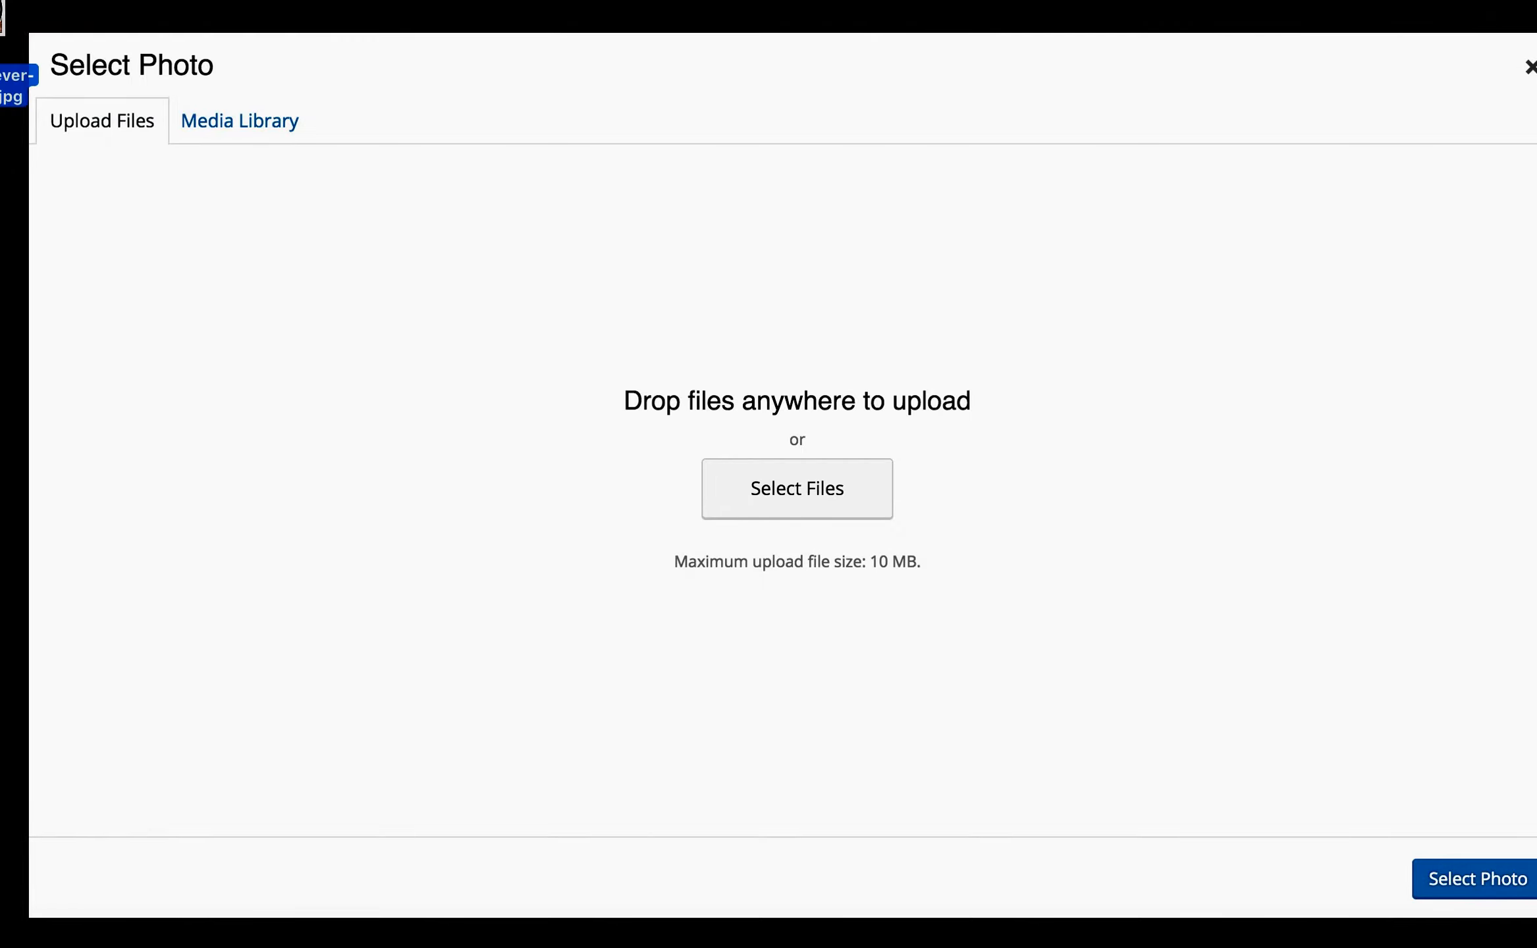
{"action": "left_click_drag", "start_coordinate": [17, 82], "coordinate": [631, 400]}
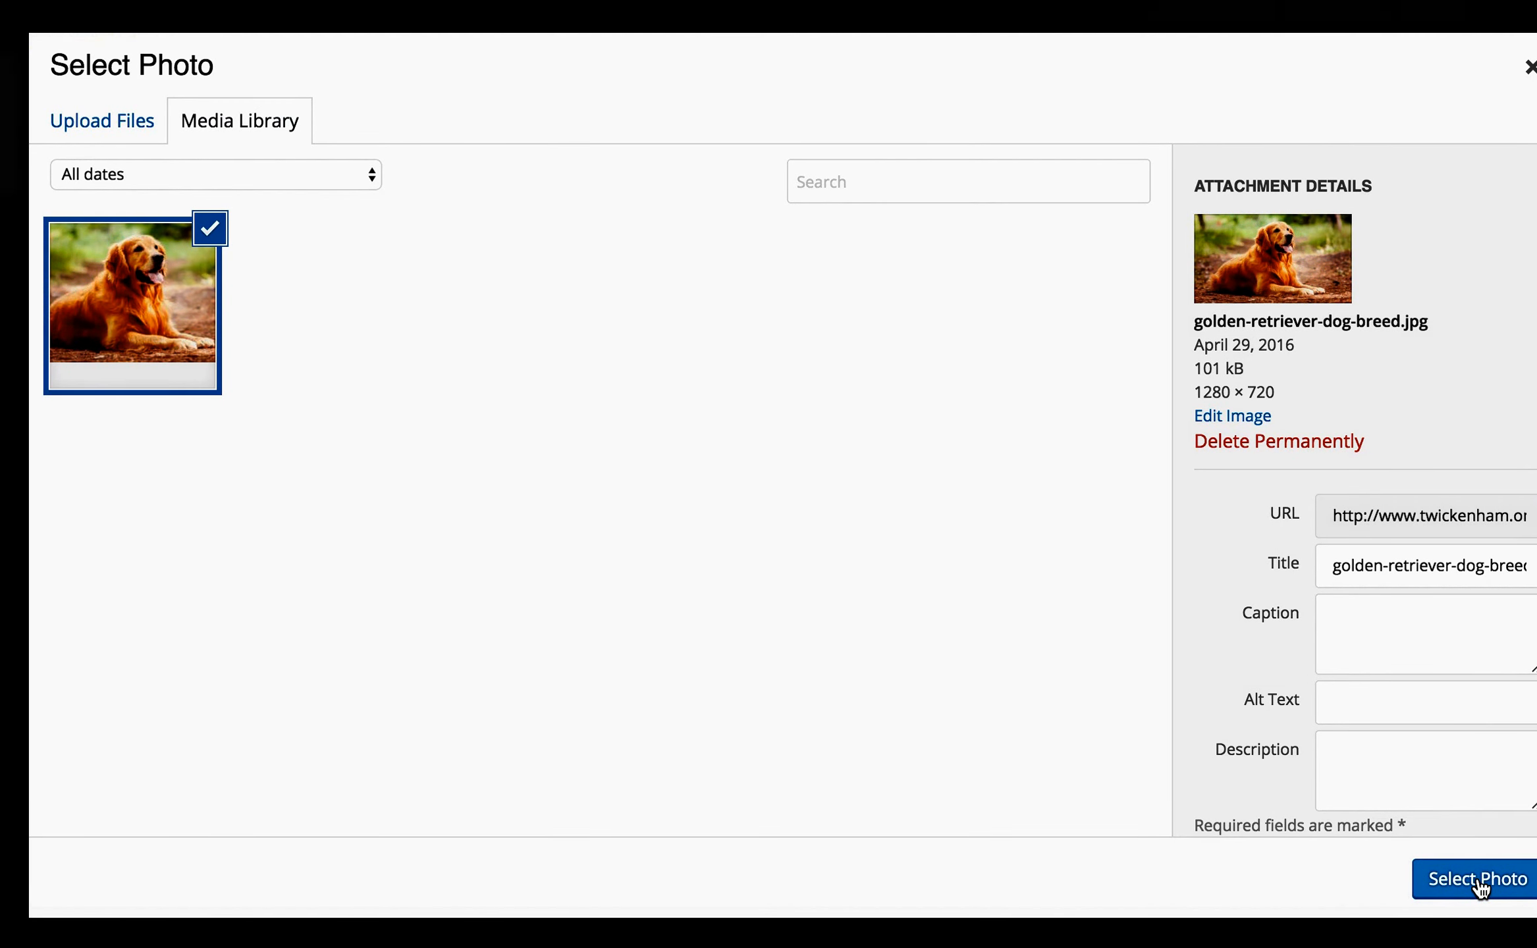
{"action": "left_click", "coordinate": [1478, 880]}
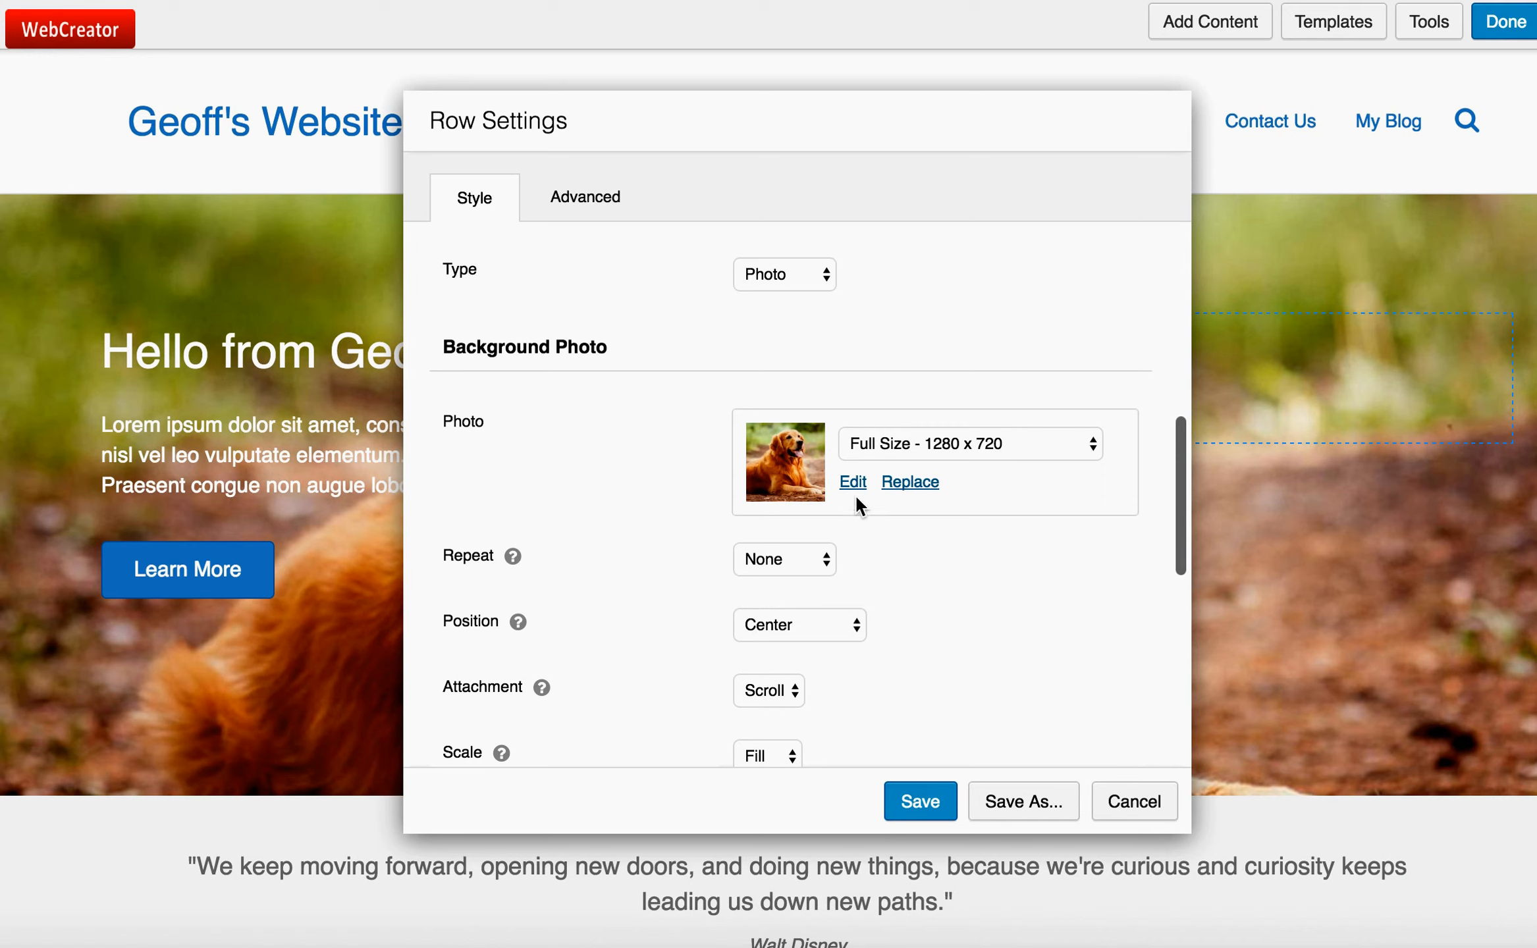
{"action": "left_click", "coordinate": [918, 801]}
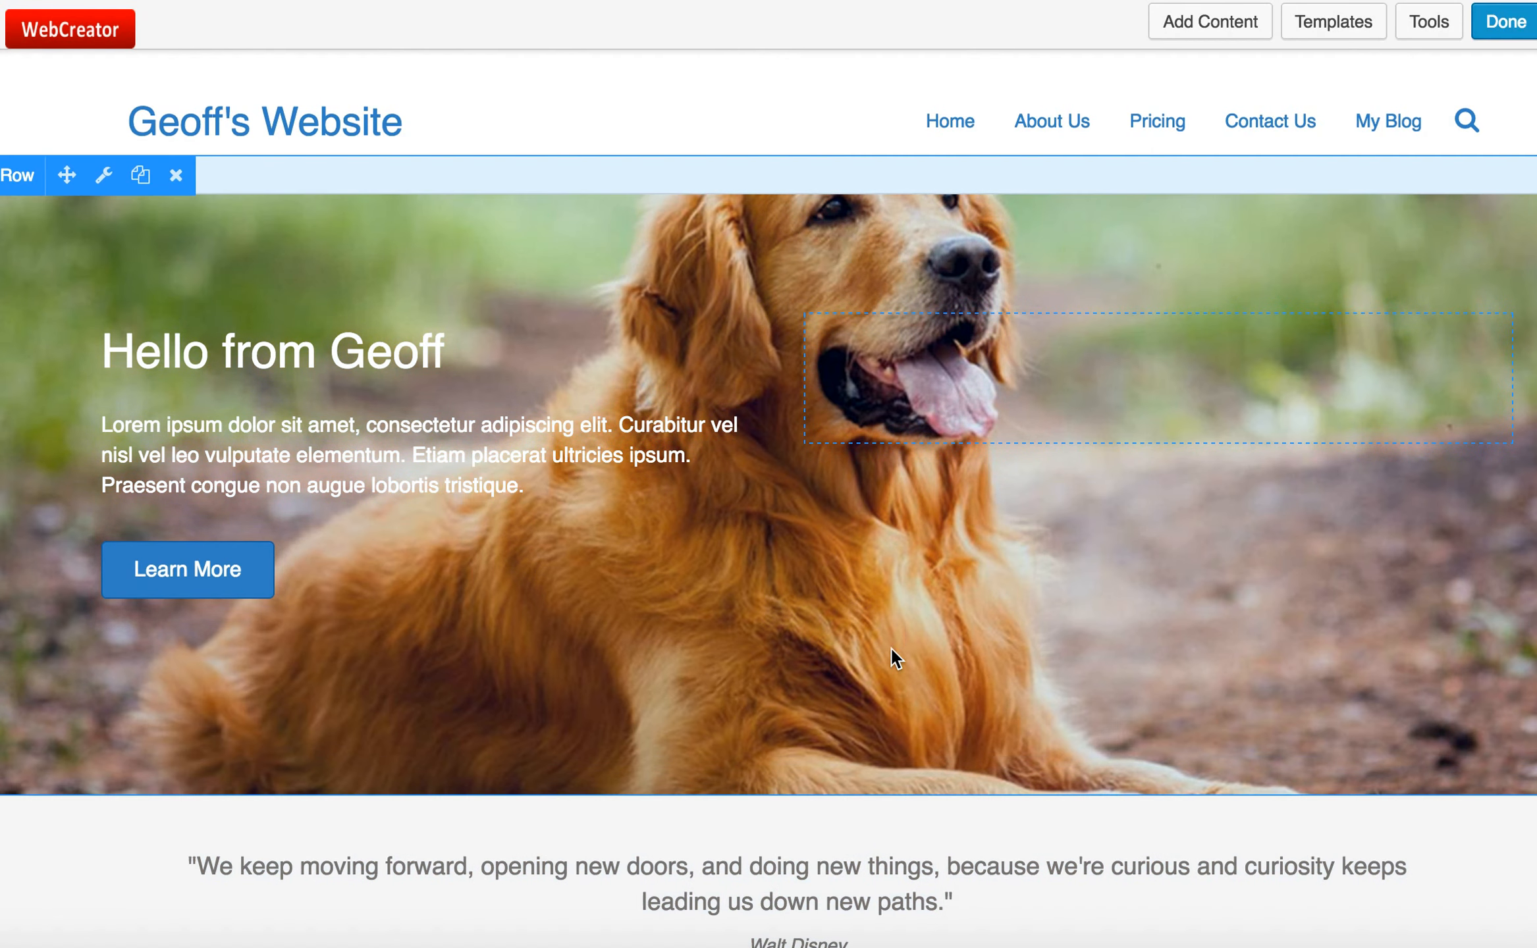
- Review the edited home page in the builder and publish its changes
{"action": "scroll", "coordinate": [920, 612], "scroll_direction": "down", "scroll_amount": 9}
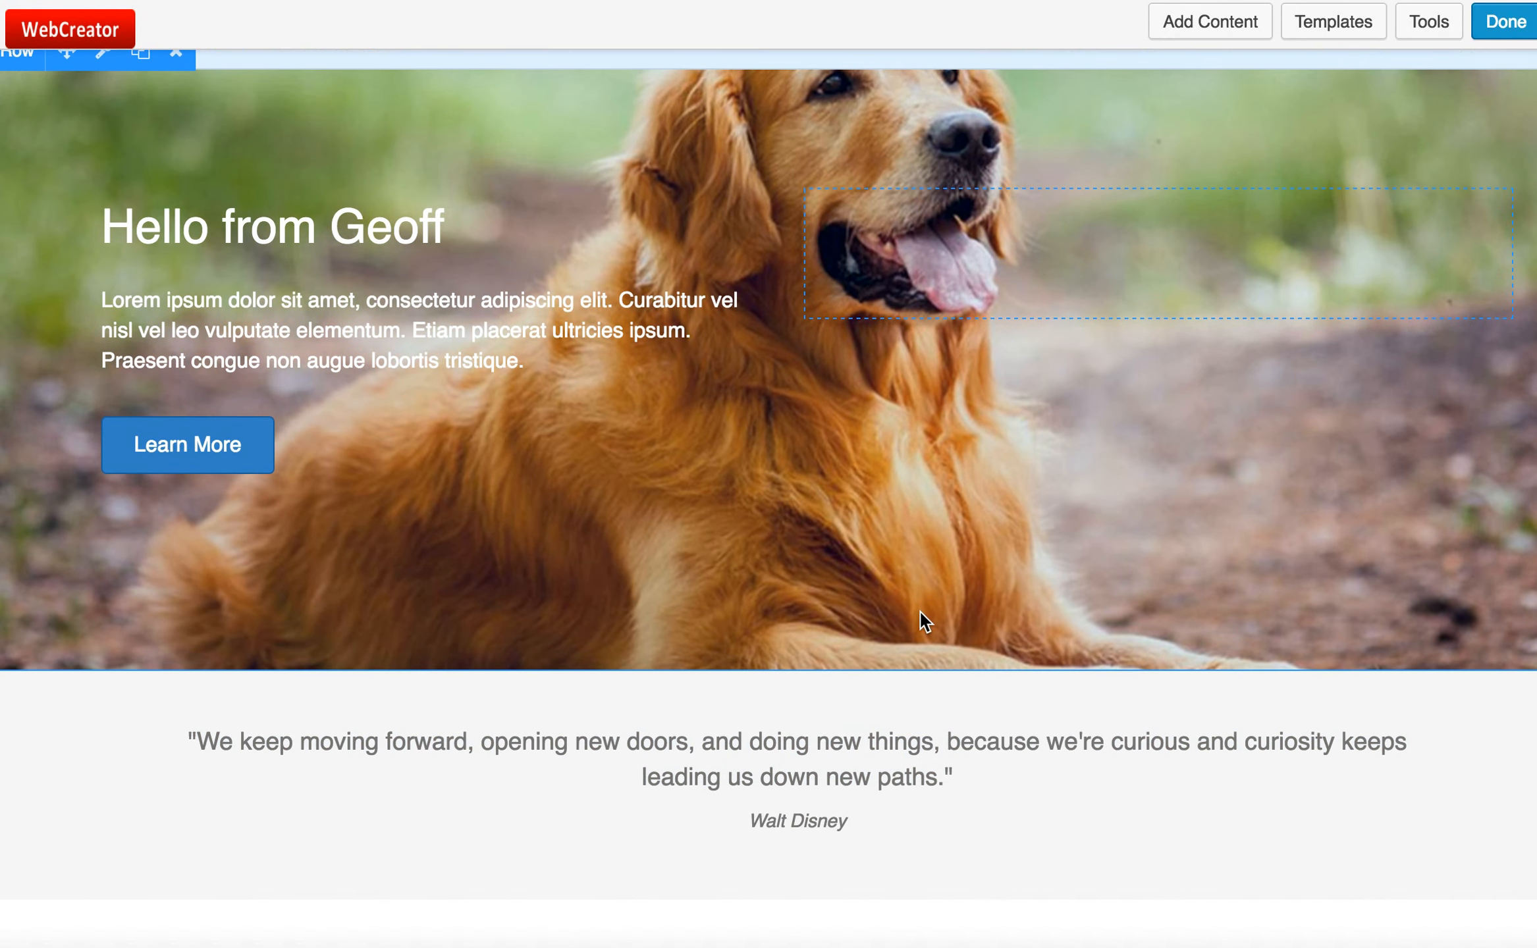
{"action": "scroll", "coordinate": [734, 675], "scroll_direction": "down", "scroll_amount": 3}
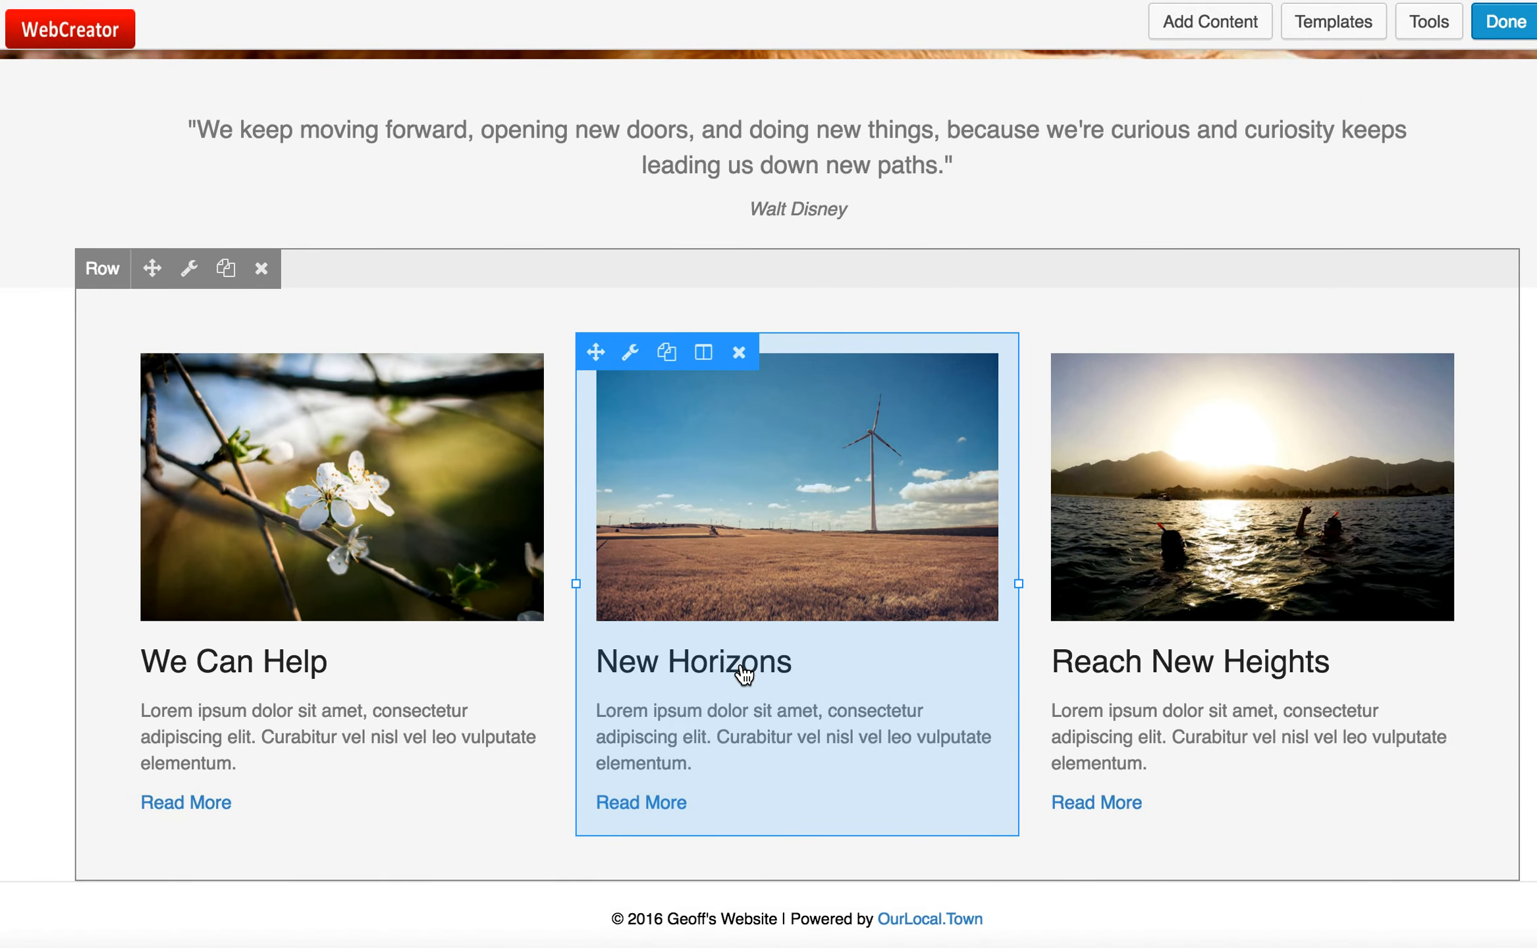
{"action": "scroll", "coordinate": [741, 672], "scroll_direction": "up", "scroll_amount": 12}
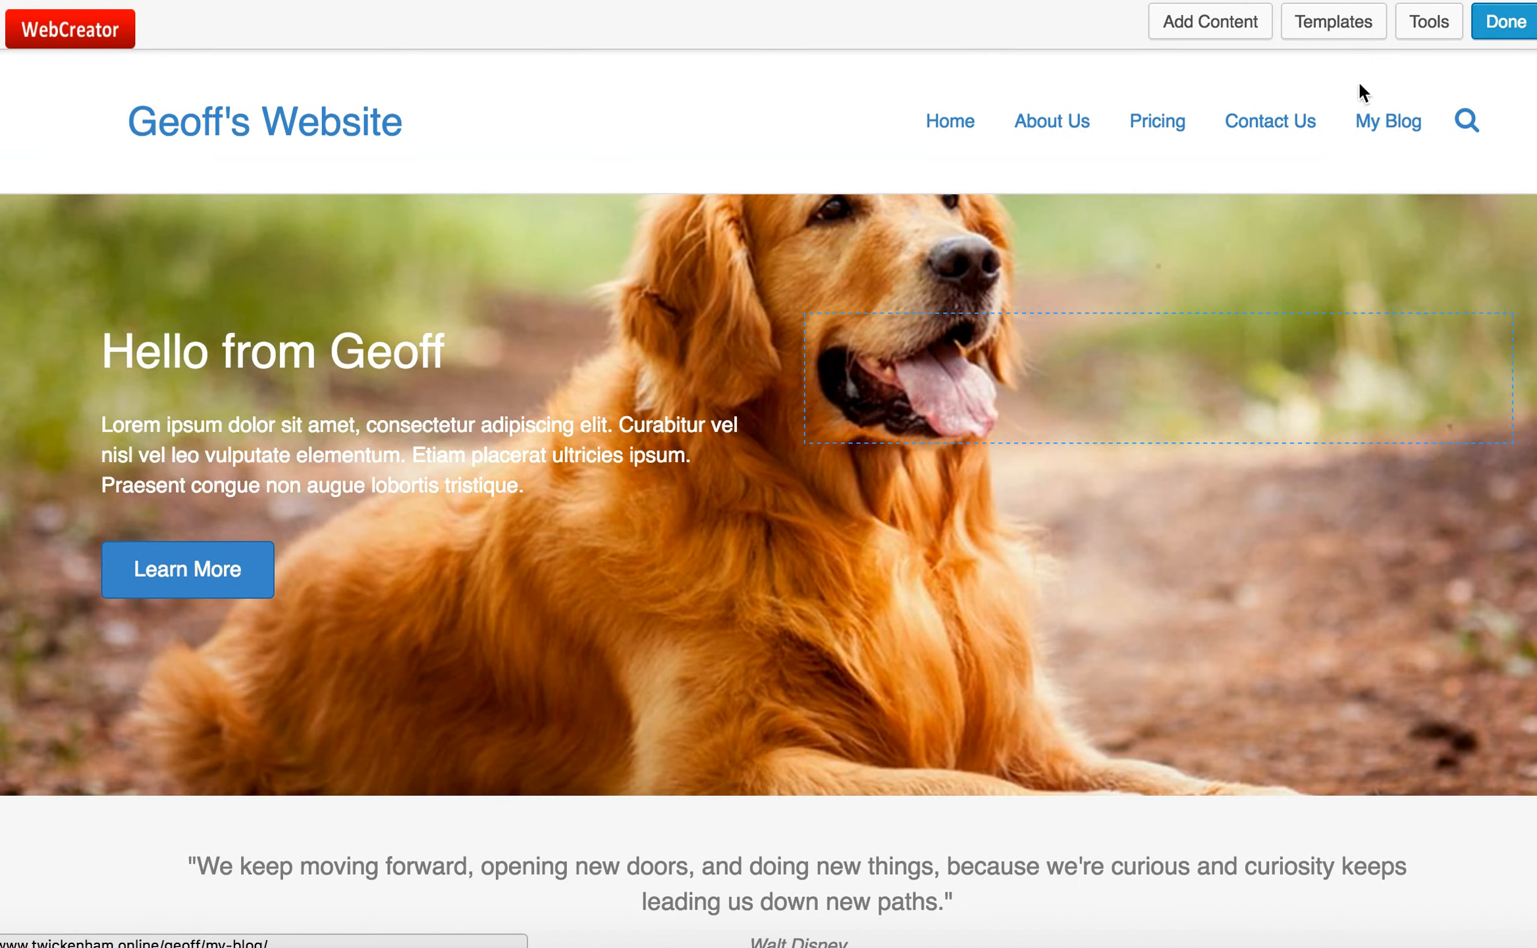
{"action": "left_click", "coordinate": [1507, 25]}
{"action": "left_click", "coordinate": [811, 411]}
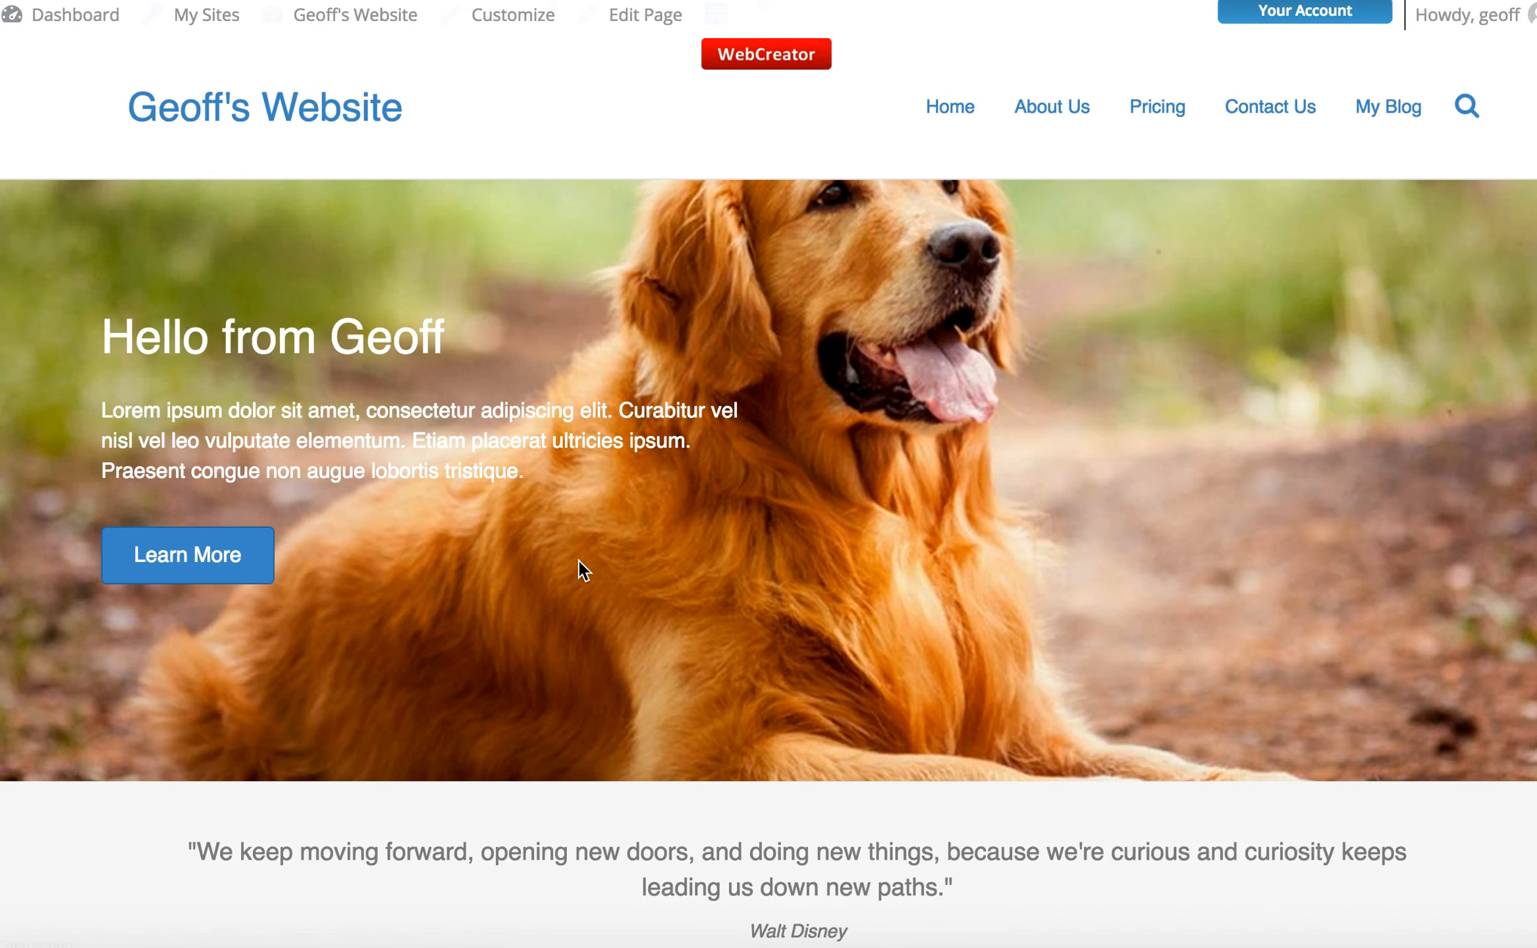
- Look over the published home page, then open the Contact Us page and examine its map, company details and message form
{"action": "scroll", "coordinate": [619, 573], "scroll_direction": "down", "scroll_amount": 5}
{"action": "scroll", "coordinate": [617, 568], "scroll_direction": "up", "scroll_amount": 5}
{"action": "left_click", "coordinate": [1286, 111]}
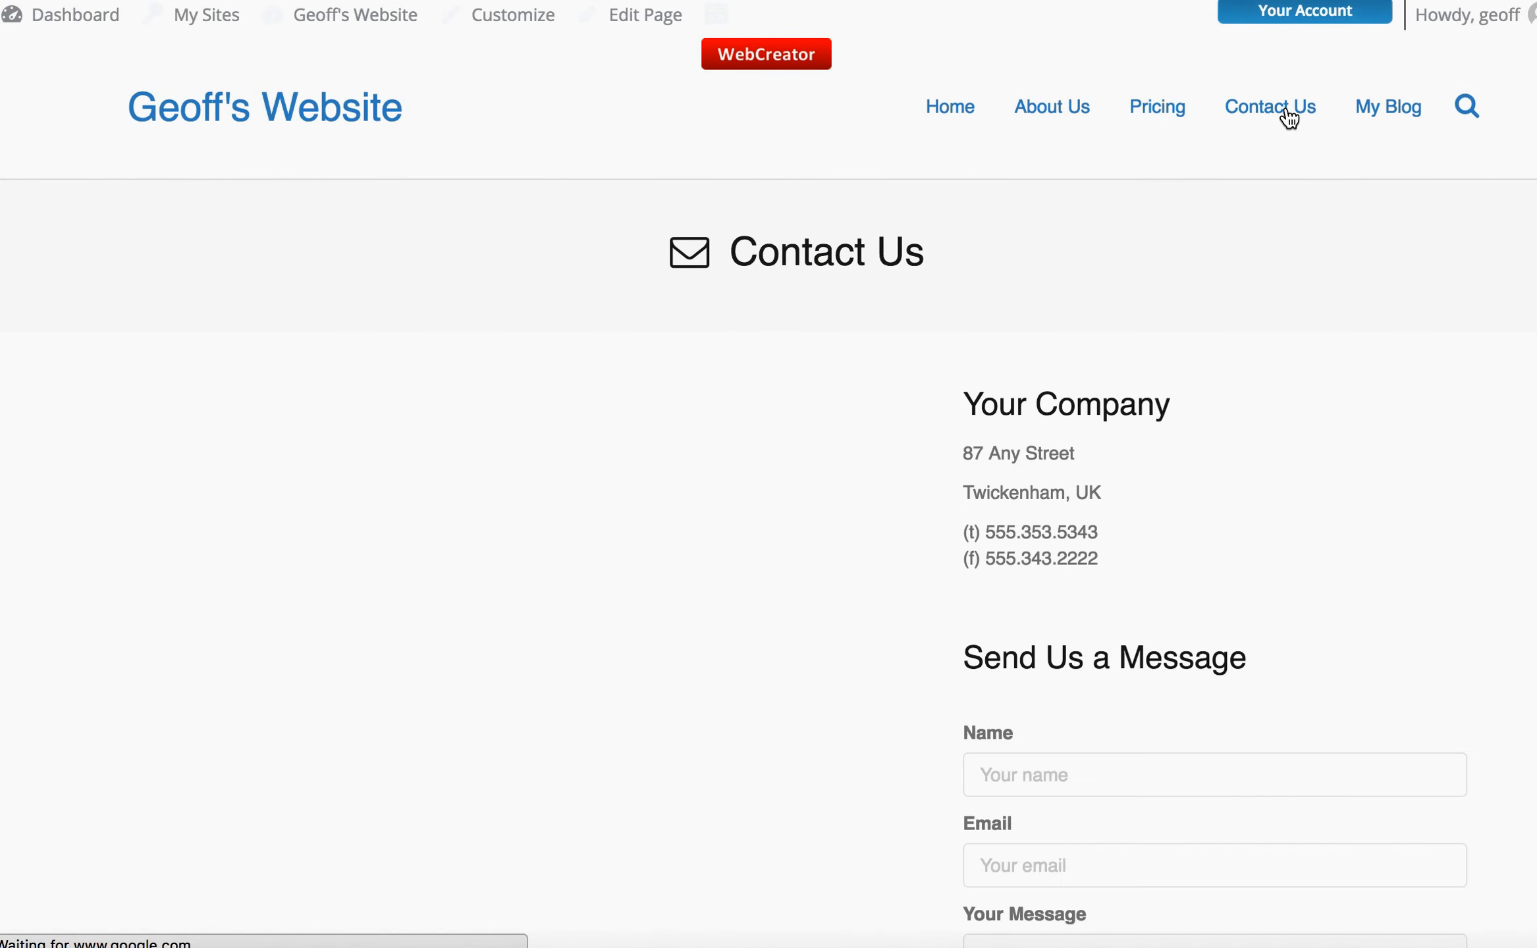
{"action": "scroll", "coordinate": [586, 629], "scroll_direction": "down", "scroll_amount": 5}
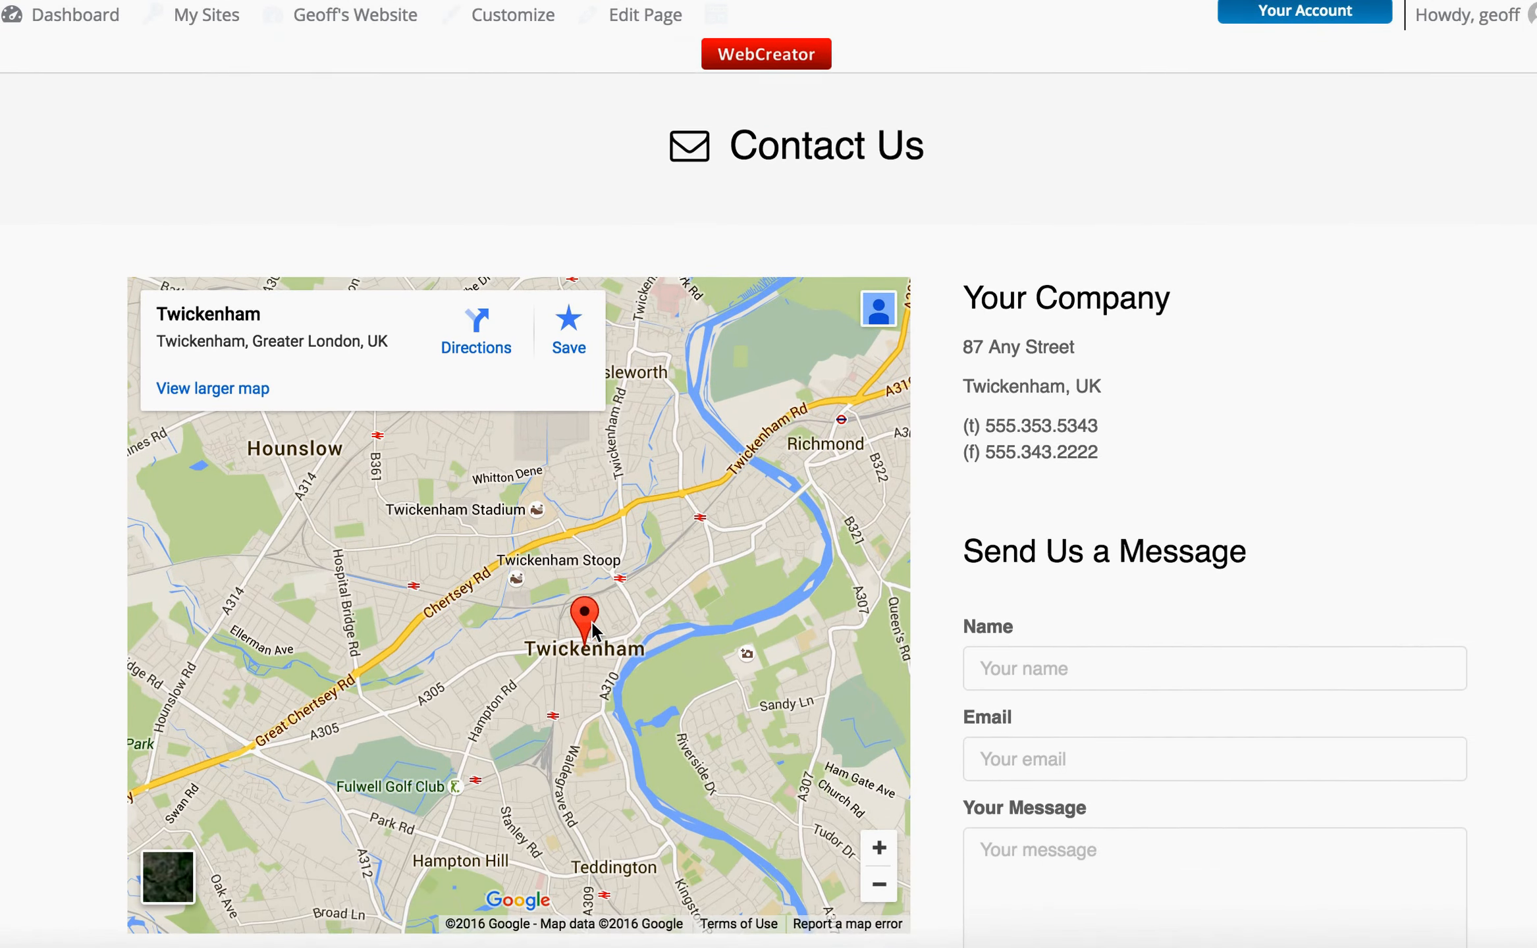
{"action": "scroll", "coordinate": [587, 633], "scroll_direction": "up", "scroll_amount": 4}
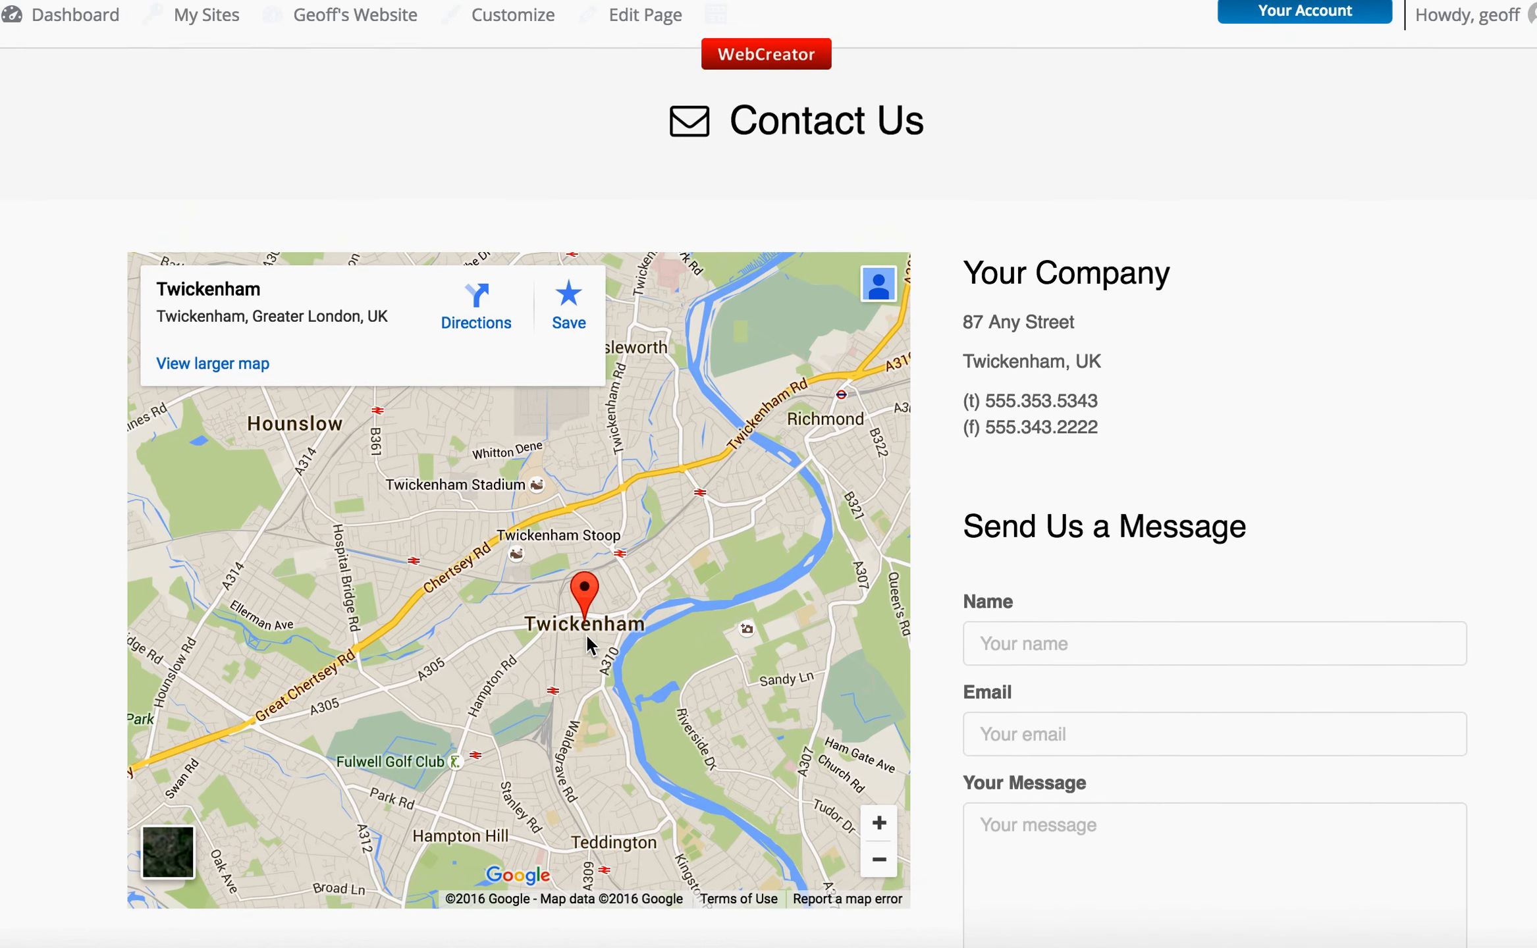
{"action": "scroll", "coordinate": [760, 703], "scroll_direction": "up", "scroll_amount": 1}
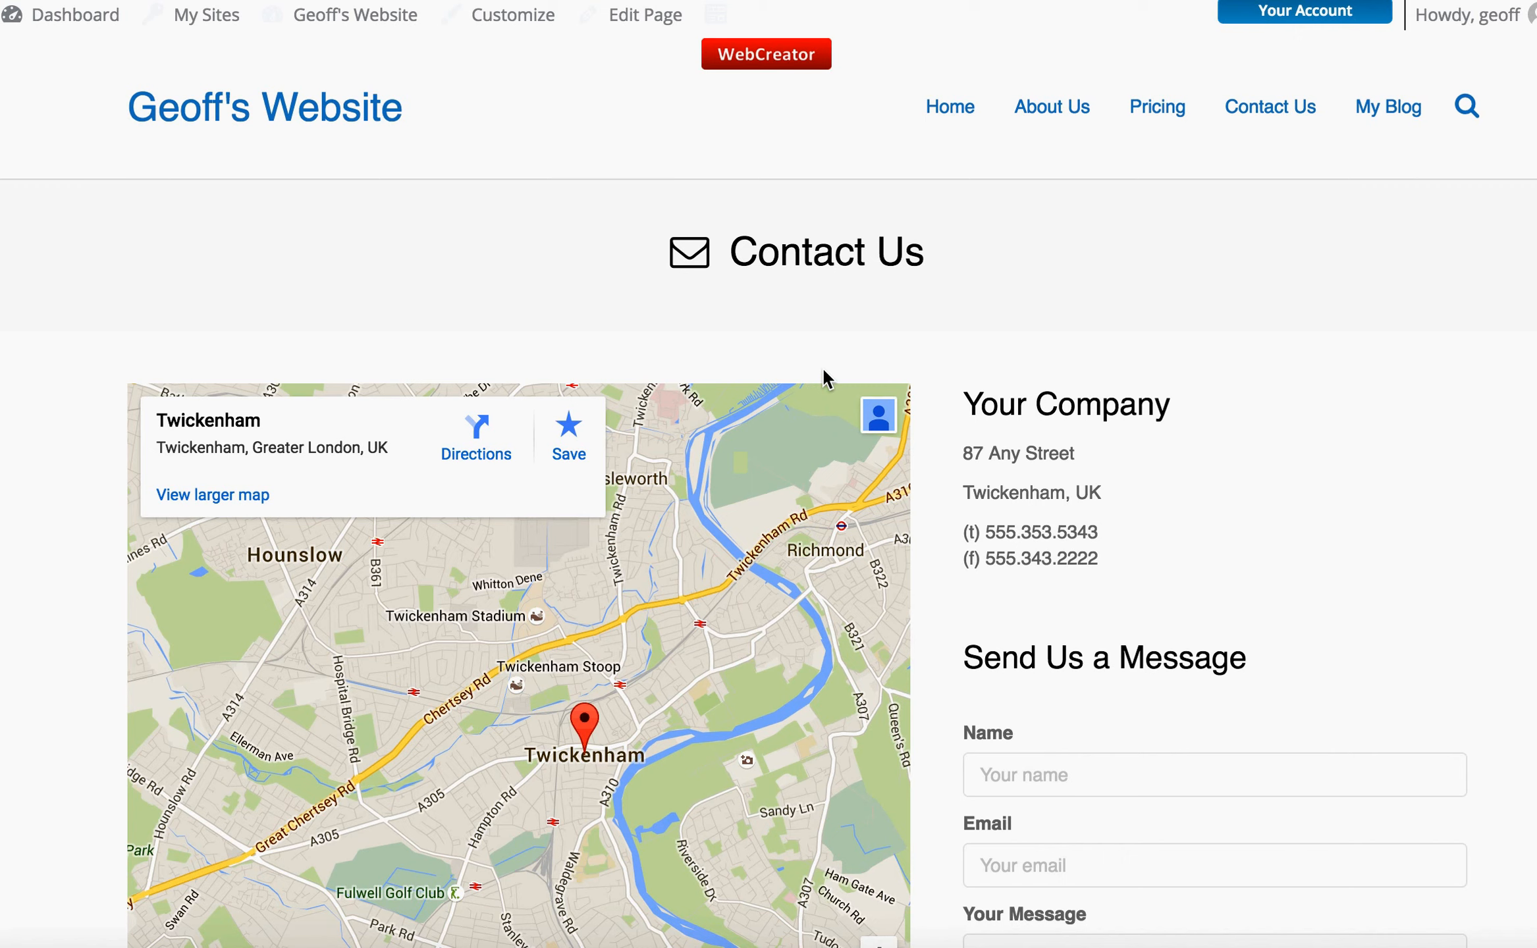
- Open the Contact Us page in the WebCreator builder and inspect the map's and company text's settings, saving both without edits
{"action": "left_click", "coordinate": [787, 61]}
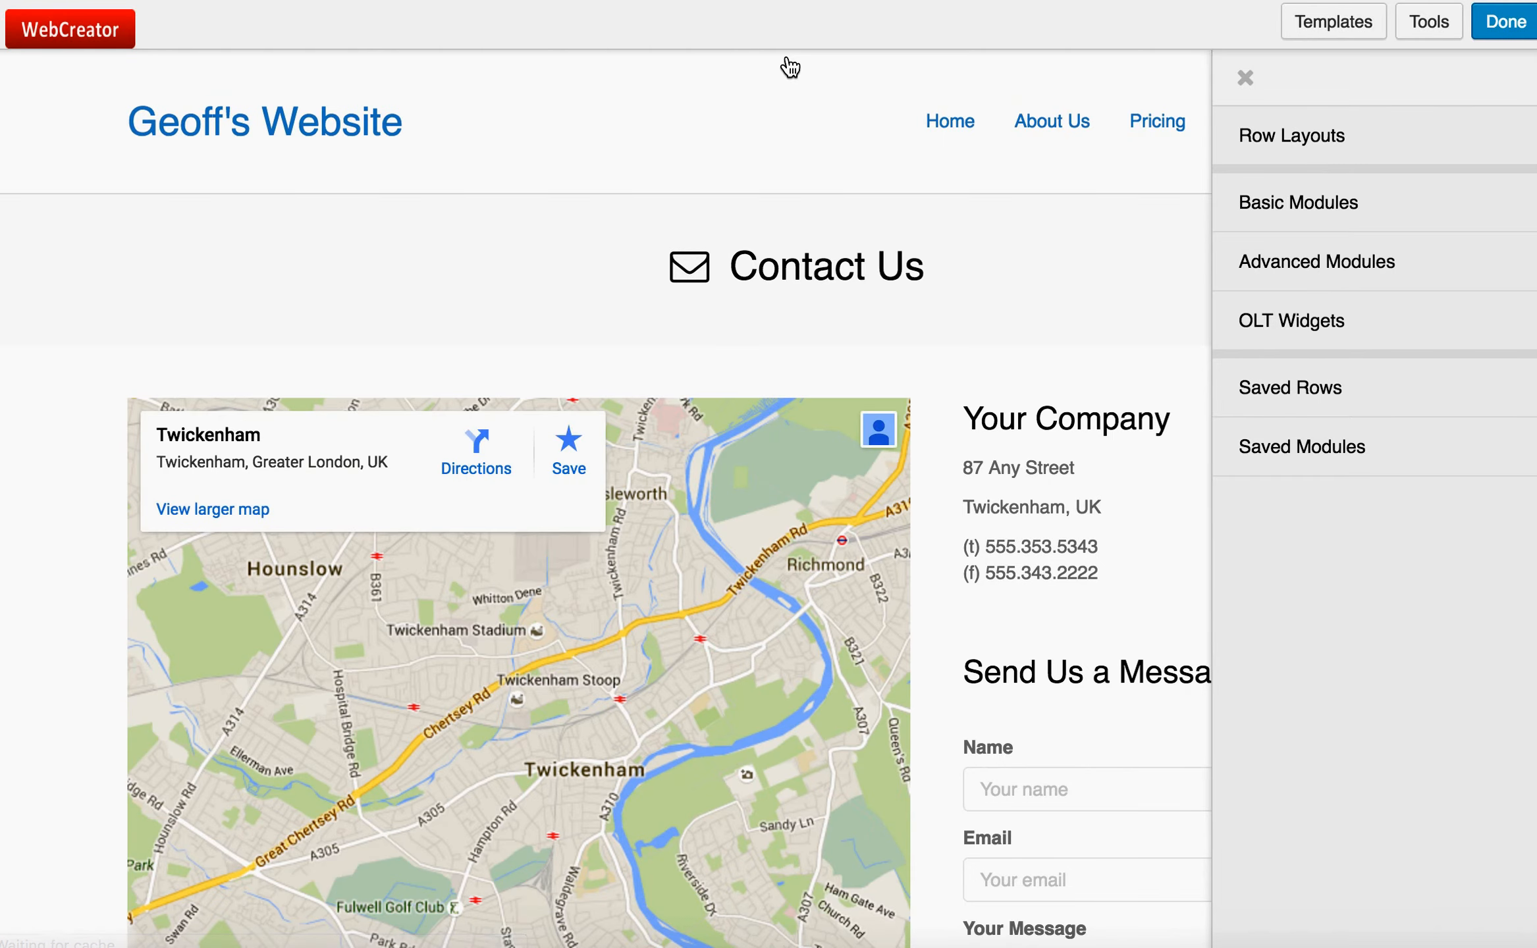
{"action": "scroll", "coordinate": [711, 597], "scroll_direction": "down", "scroll_amount": 3}
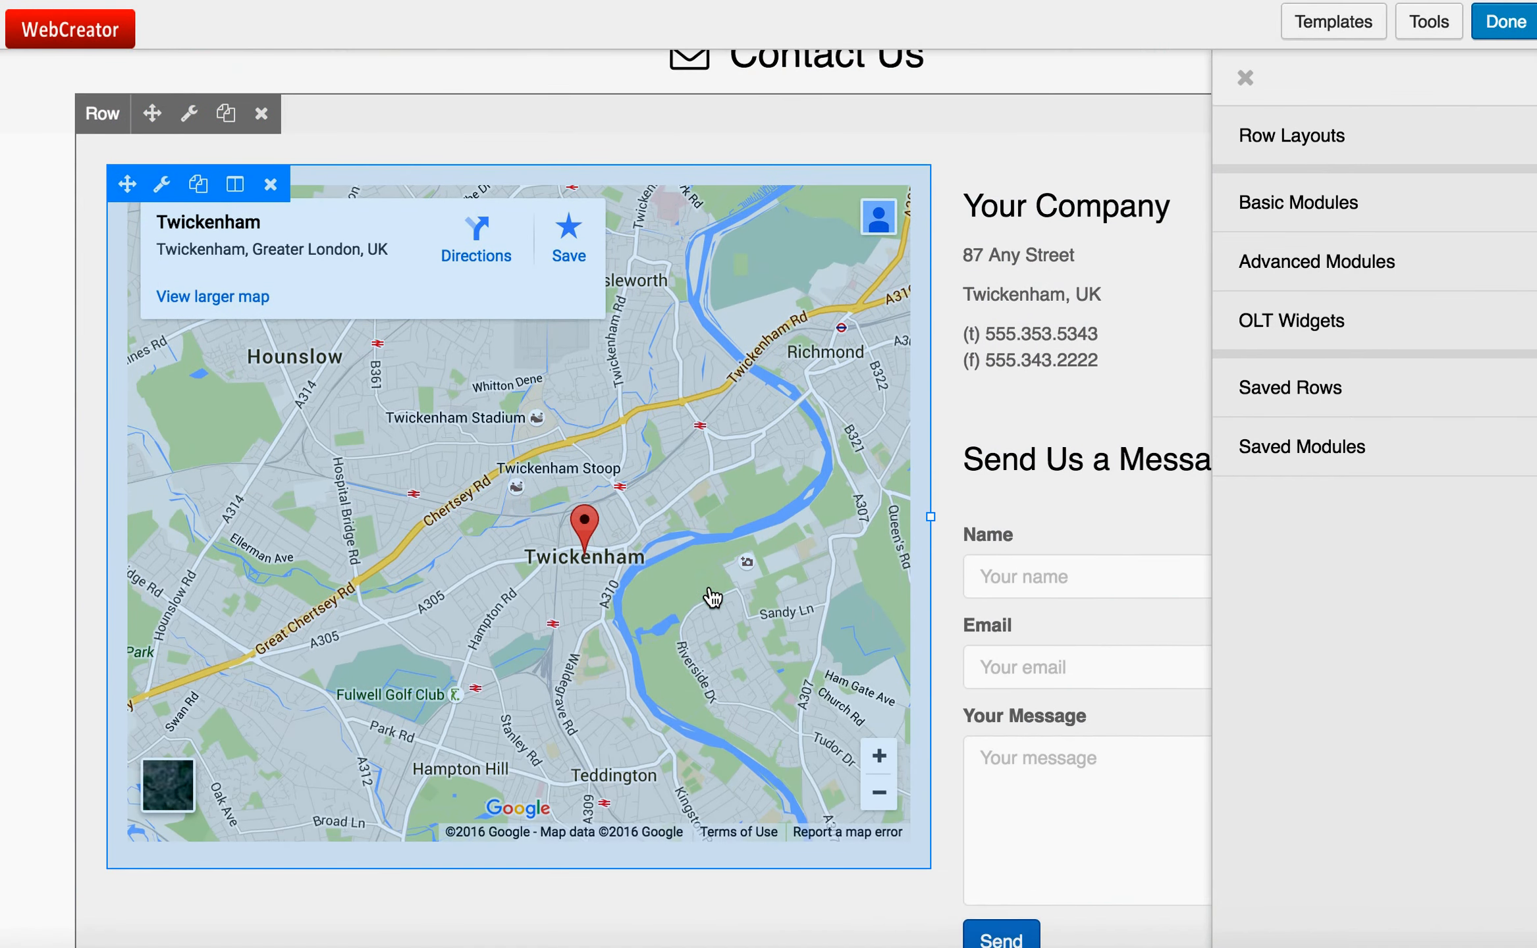
{"action": "left_click", "coordinate": [678, 487]}
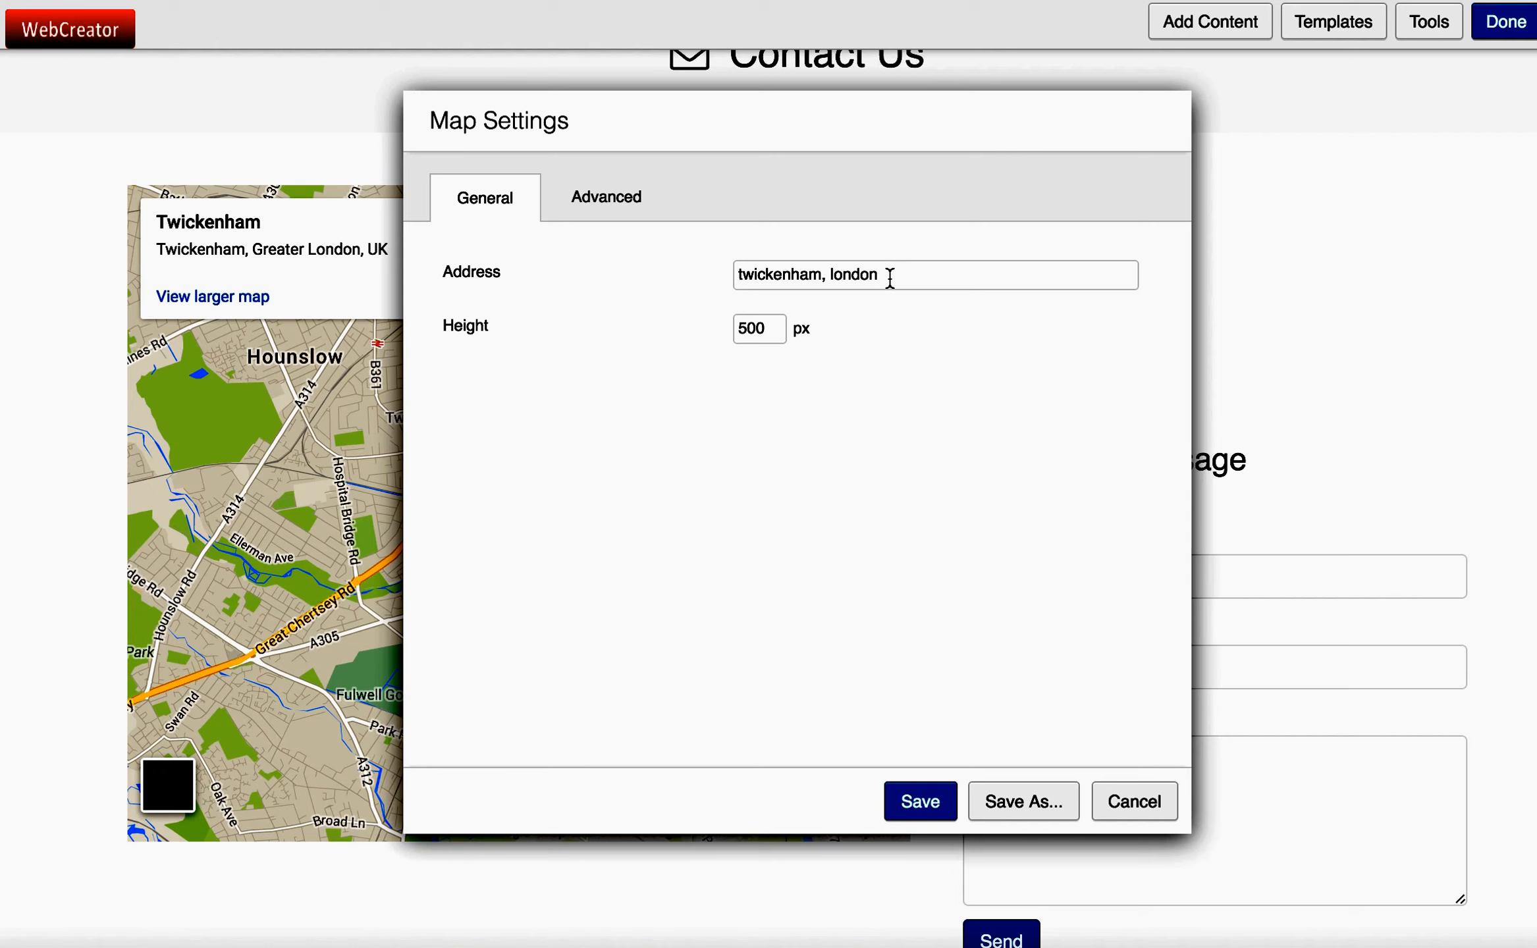
{"action": "left_click", "coordinate": [917, 801]}
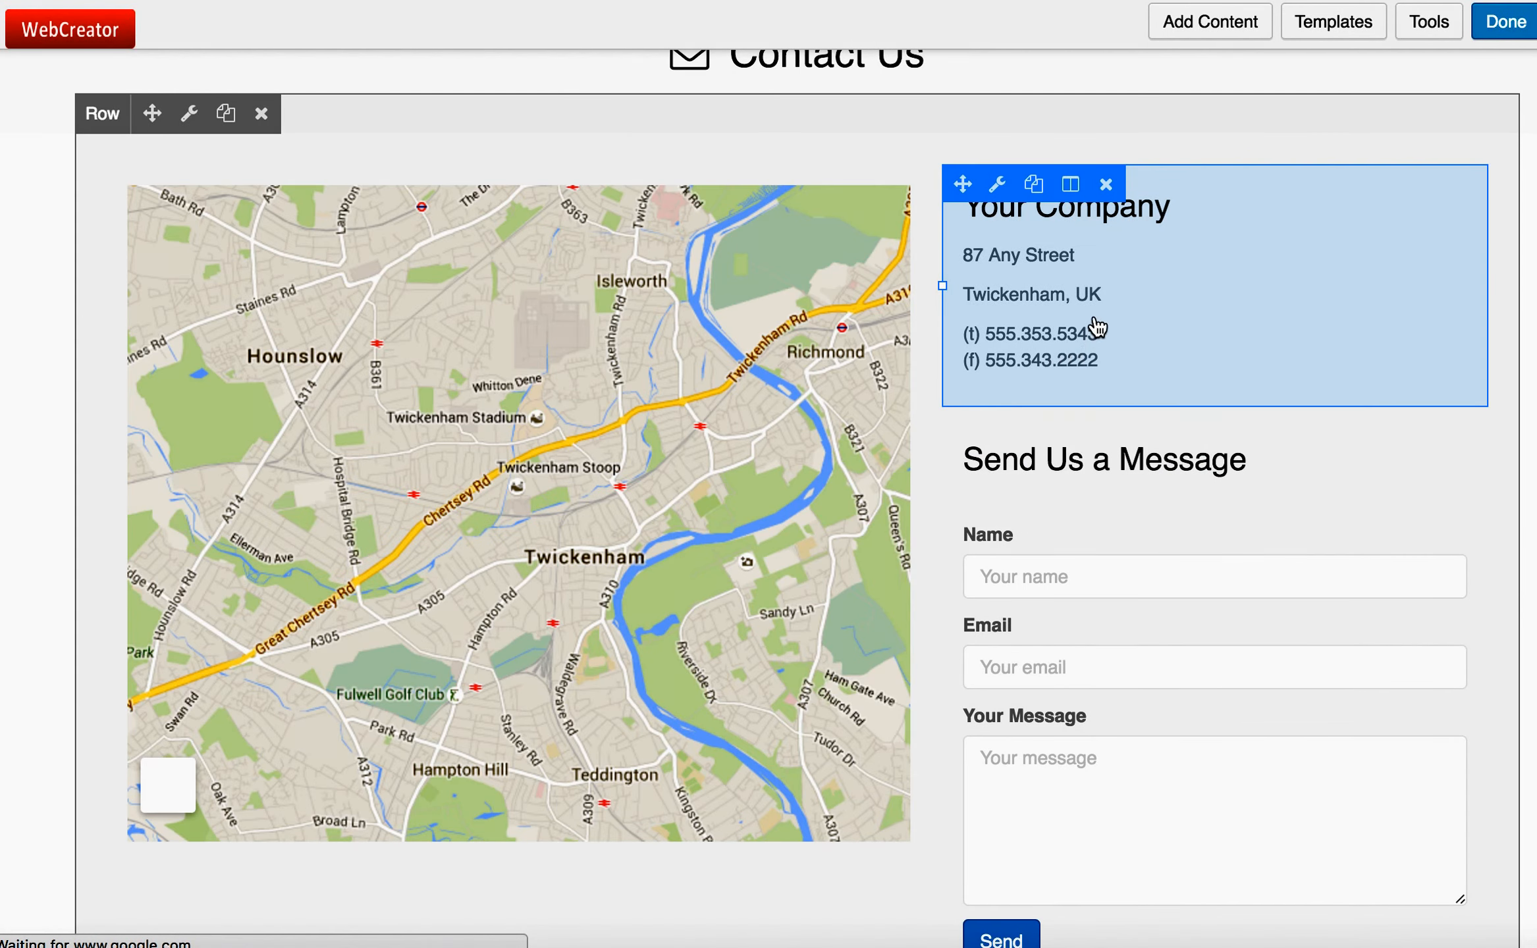
{"action": "left_click", "coordinate": [1080, 342]}
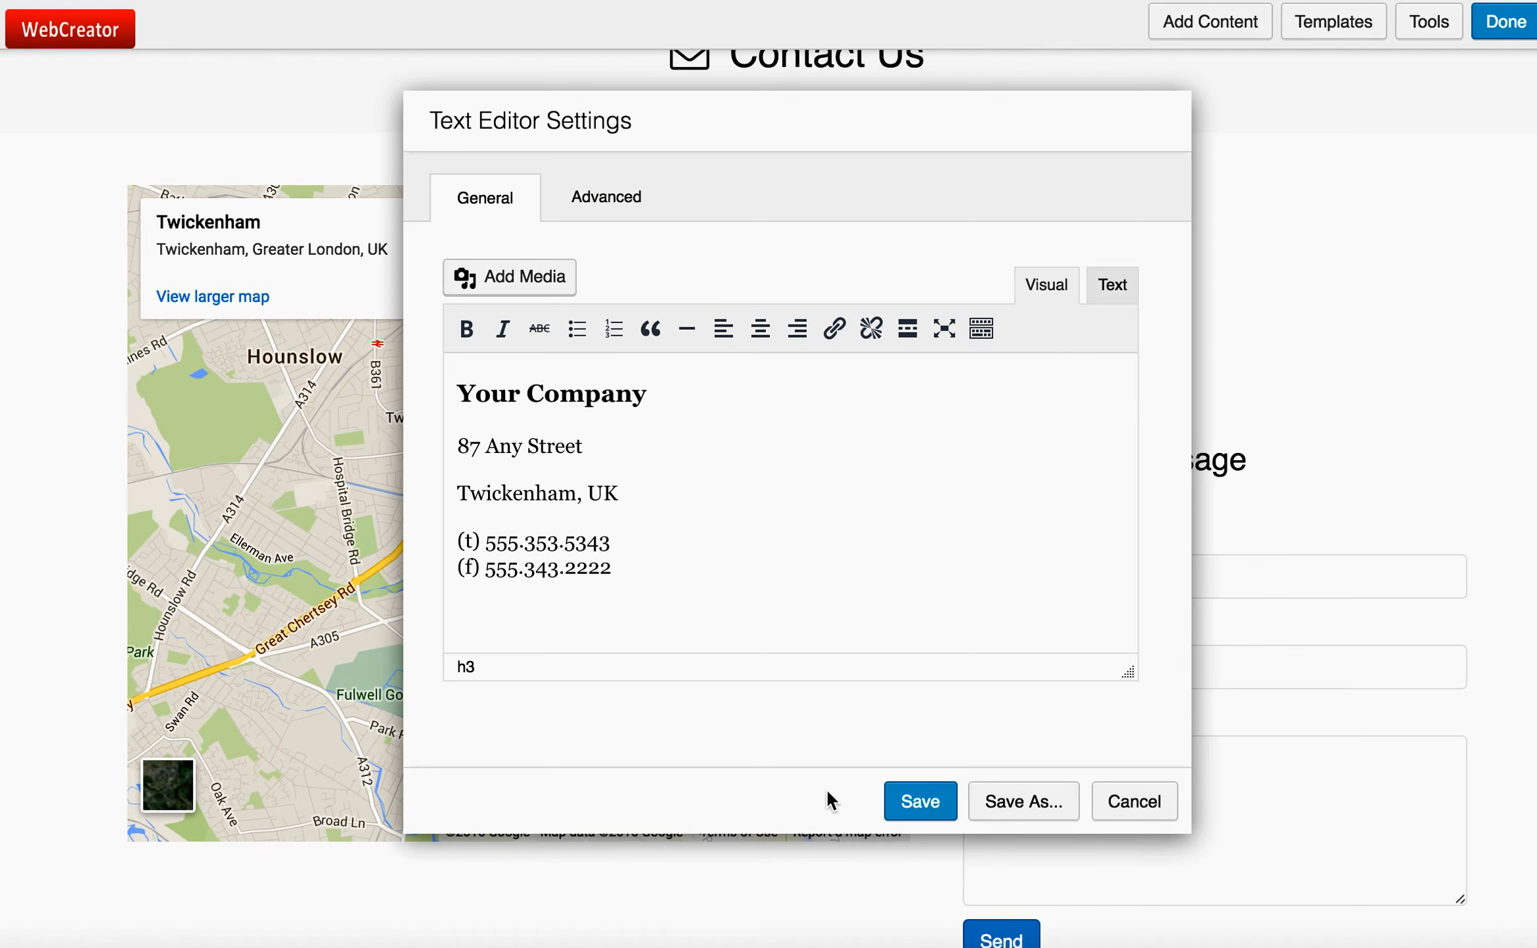
{"action": "left_click", "coordinate": [920, 800]}
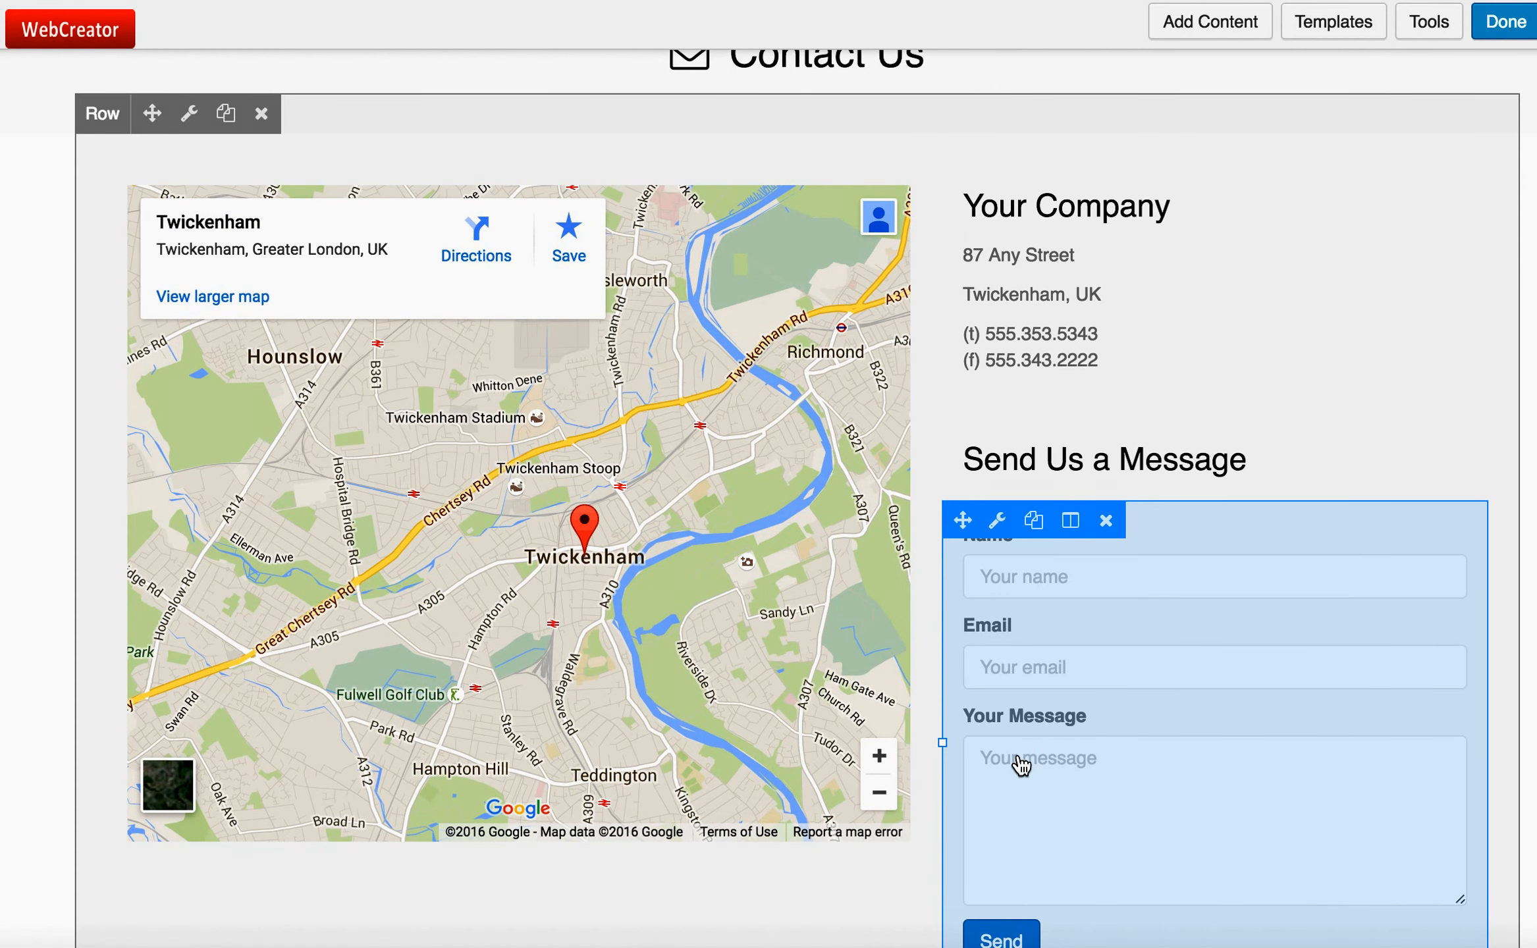
- Set the contact form's Phone Field to Show and save the form settings
{"action": "scroll", "coordinate": [1014, 757], "scroll_direction": "down", "scroll_amount": 2}
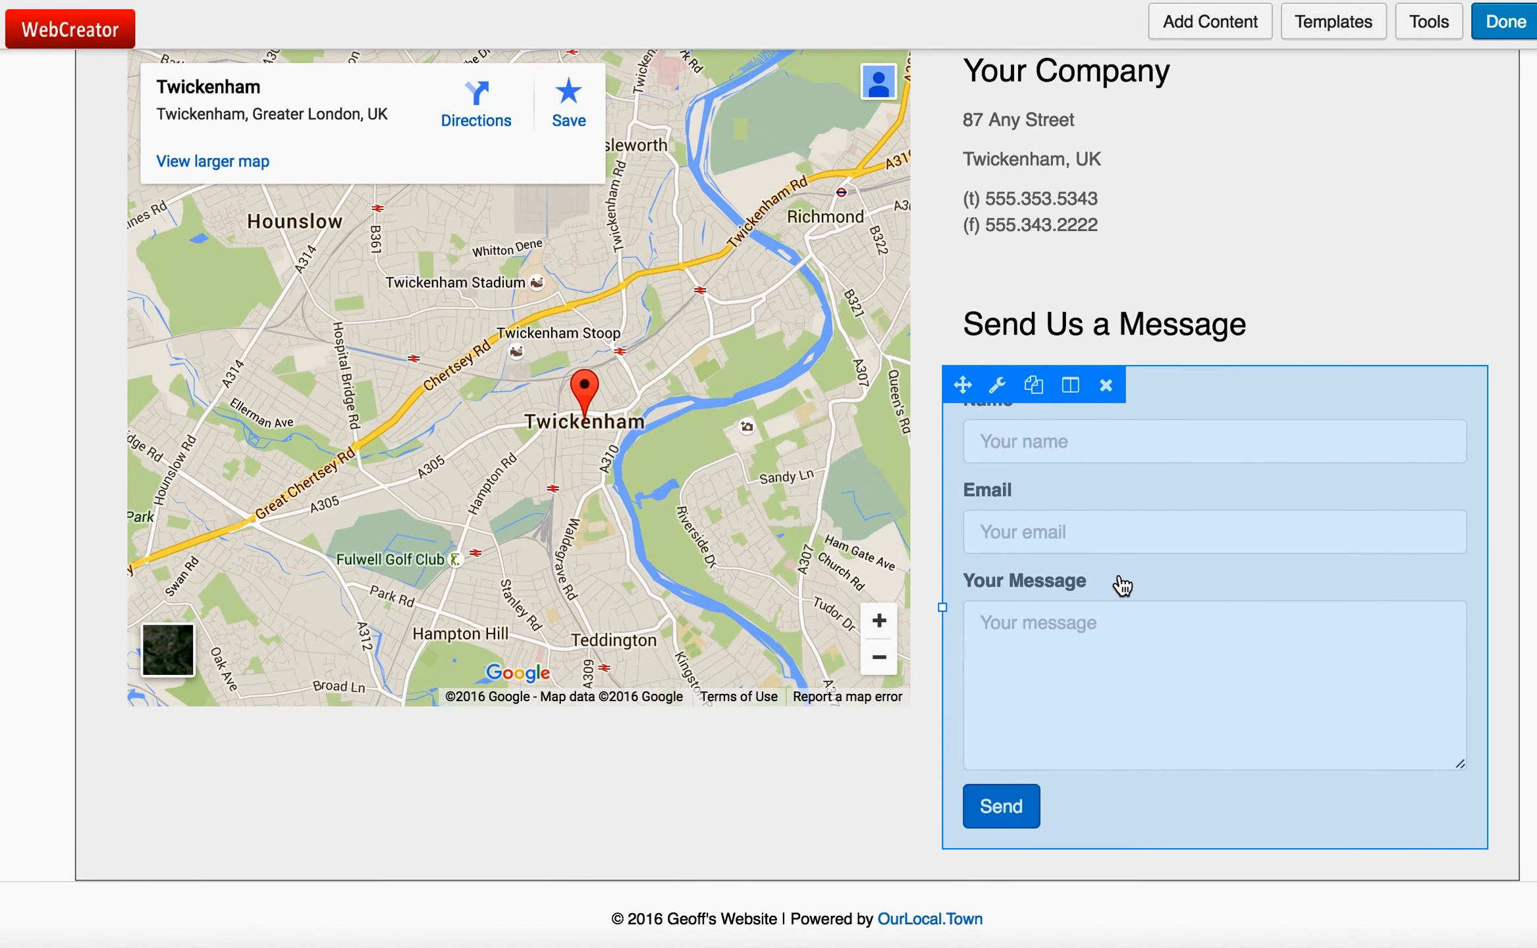
{"action": "left_click", "coordinate": [1122, 584]}
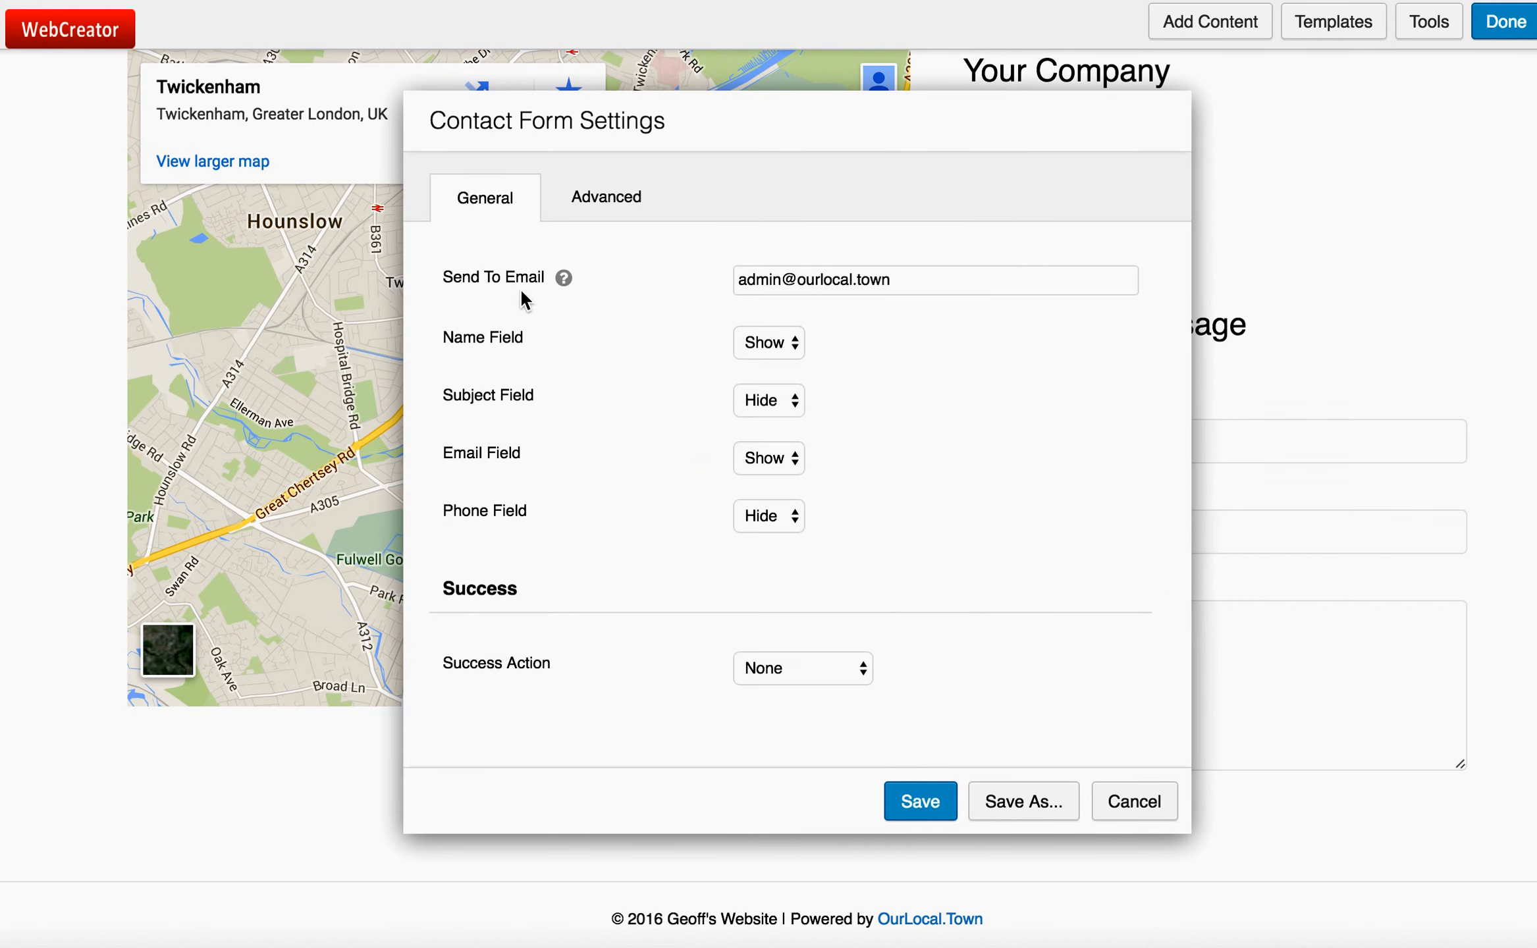
{"action": "left_click", "coordinate": [894, 281]}
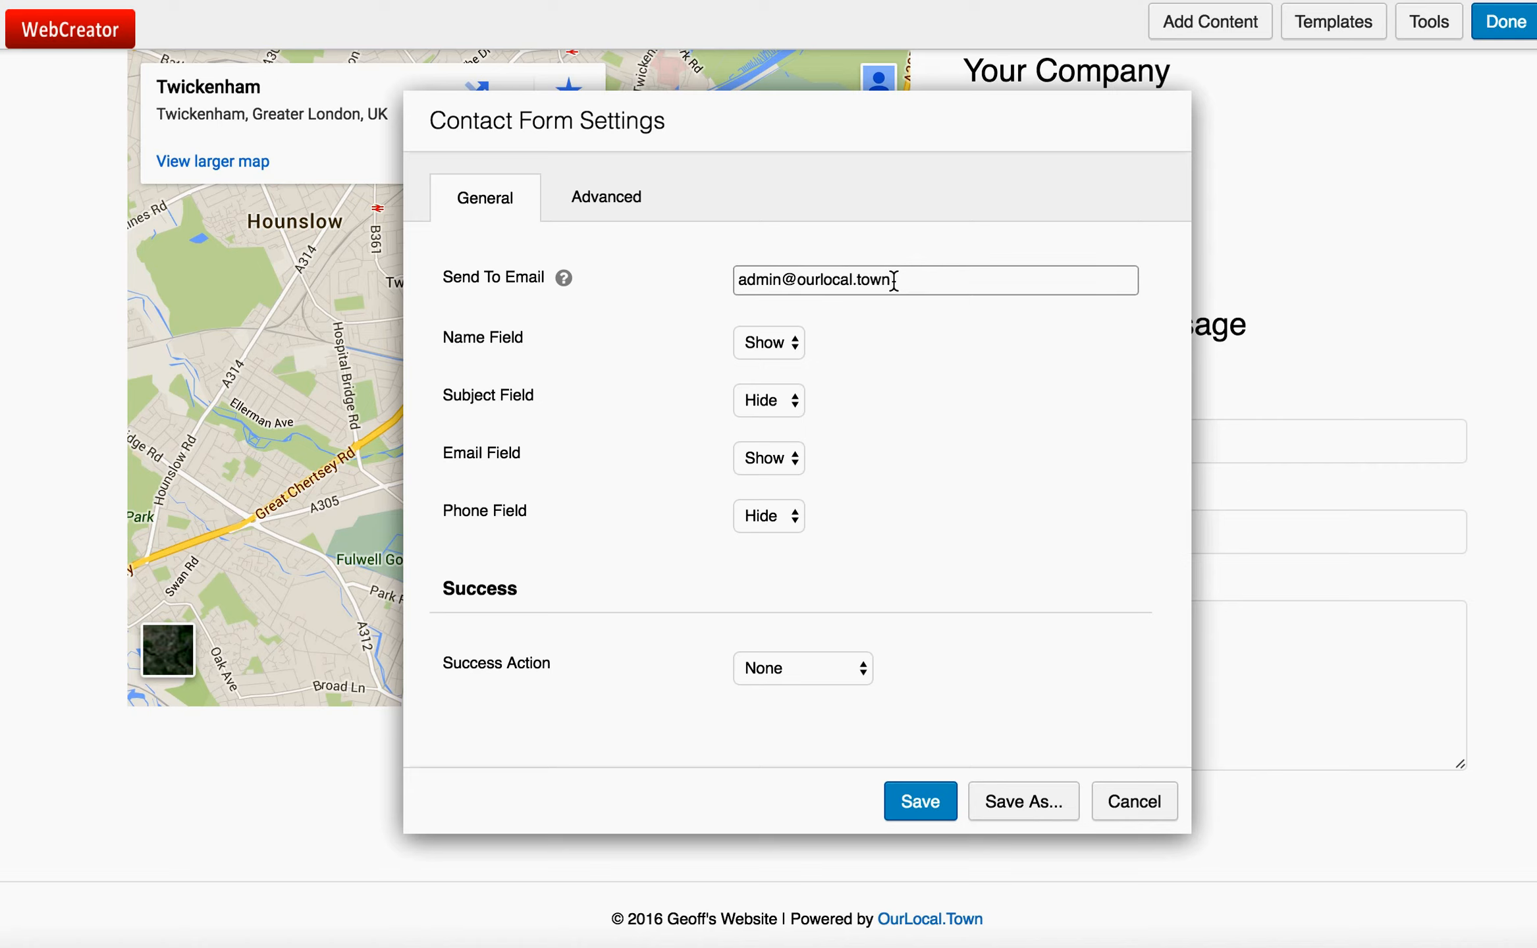
{"action": "left_click_drag", "start_coordinate": [894, 281], "coordinate": [723, 244]}
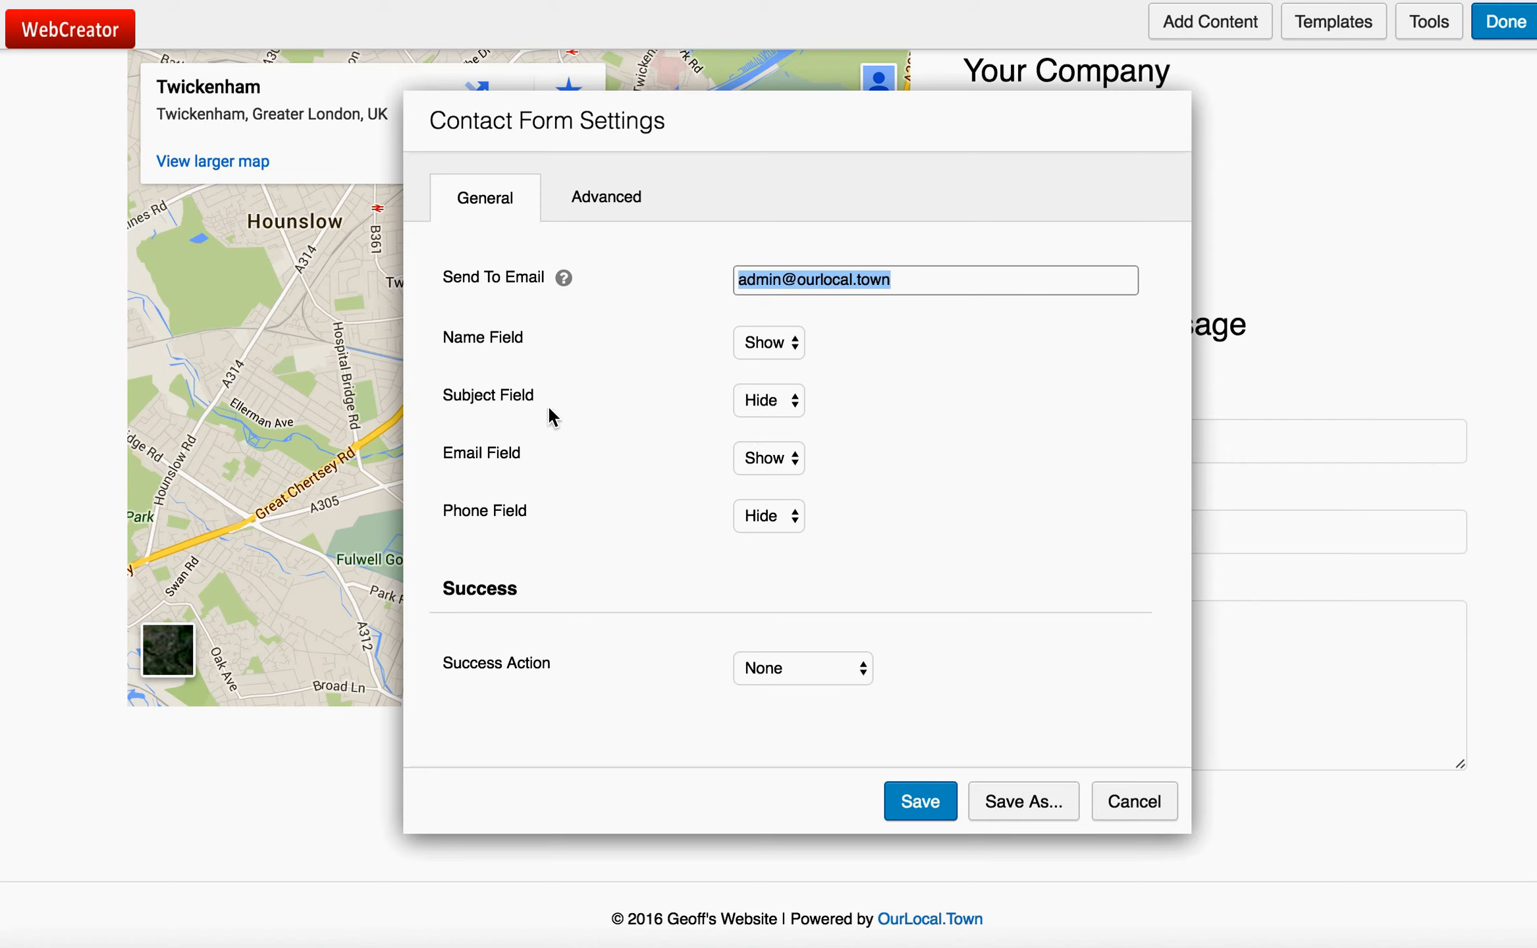
{"action": "left_click", "coordinate": [793, 520]}
{"action": "left_click", "coordinate": [779, 498]}
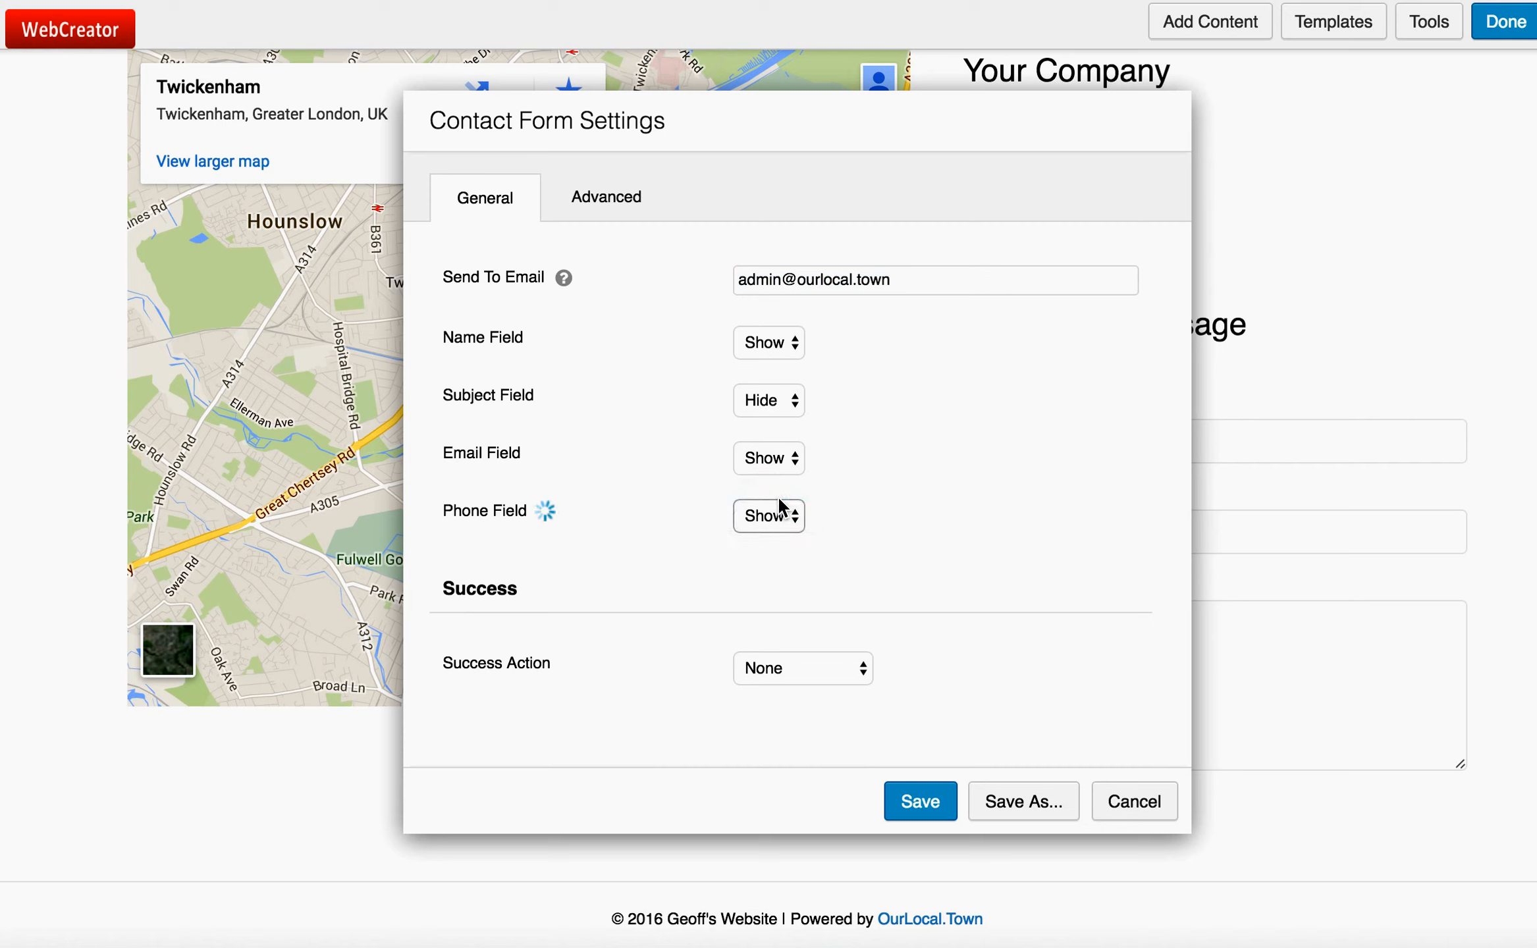
{"action": "left_click", "coordinate": [929, 802]}
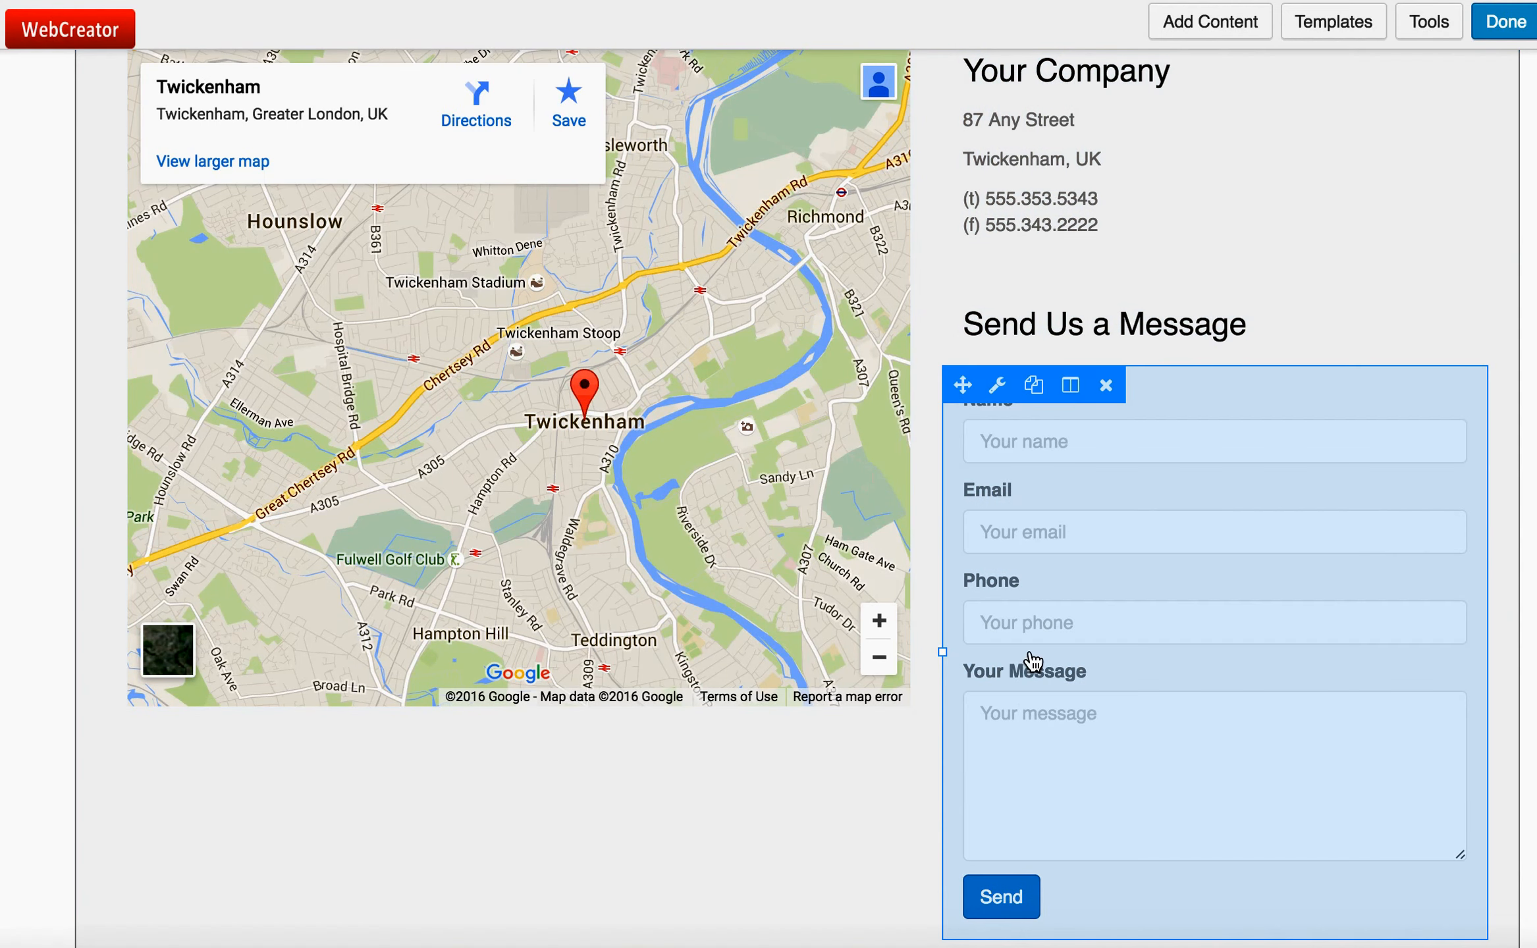
- Review the updated contact form and publish the Contact Us page changes
{"action": "scroll", "coordinate": [898, 786], "scroll_direction": "down", "scroll_amount": 2}
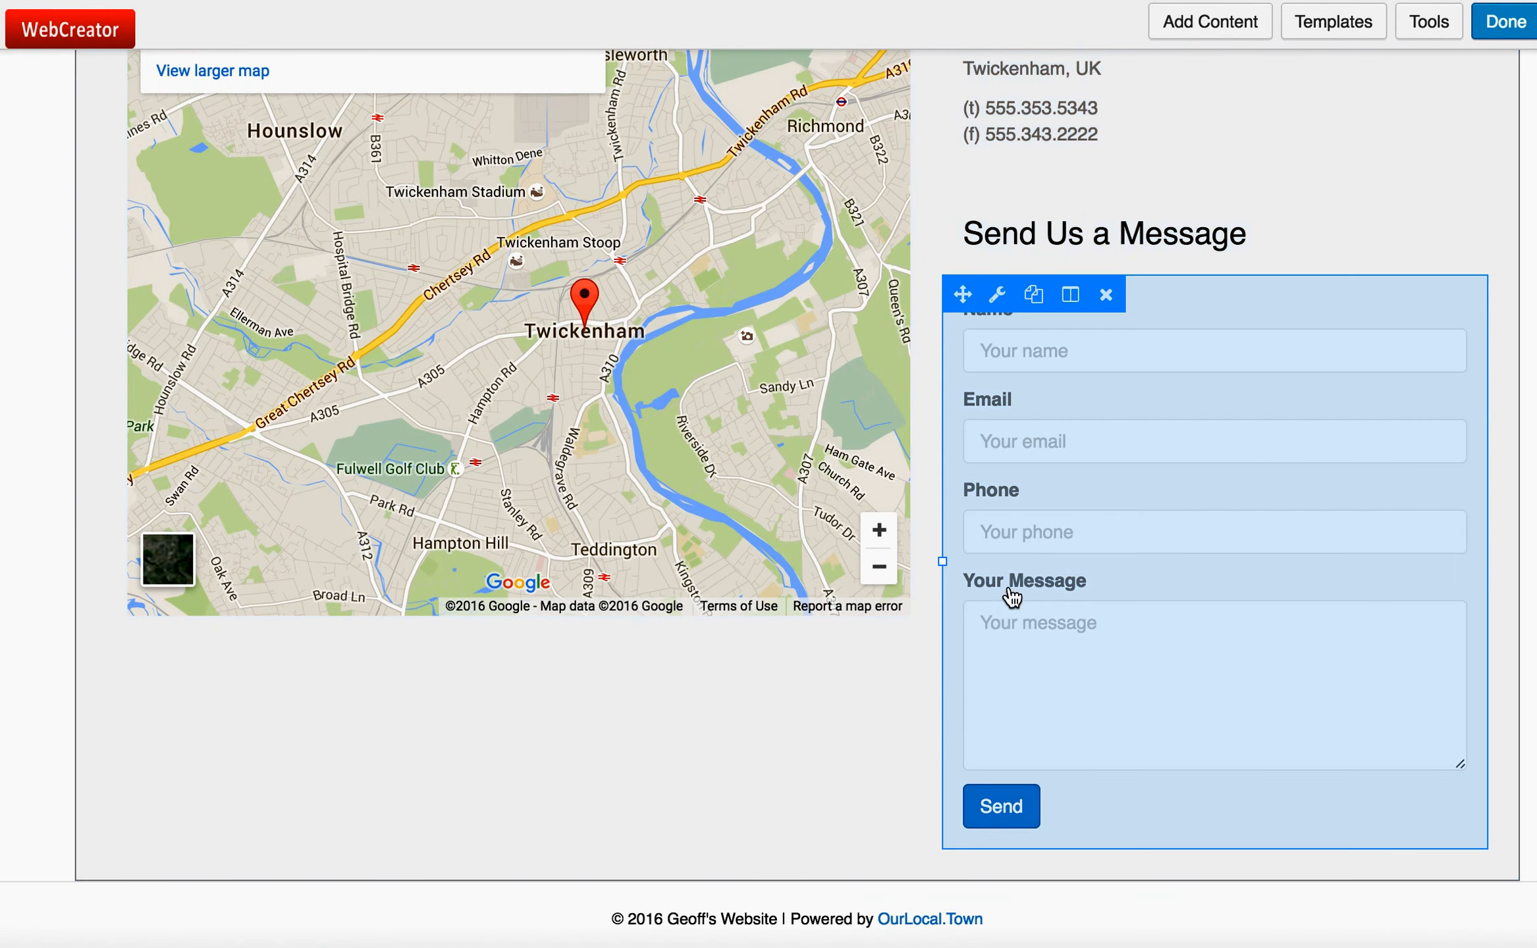
{"action": "scroll", "coordinate": [988, 619], "scroll_direction": "up", "scroll_amount": 2}
{"action": "scroll", "coordinate": [990, 624], "scroll_direction": "up", "scroll_amount": 1}
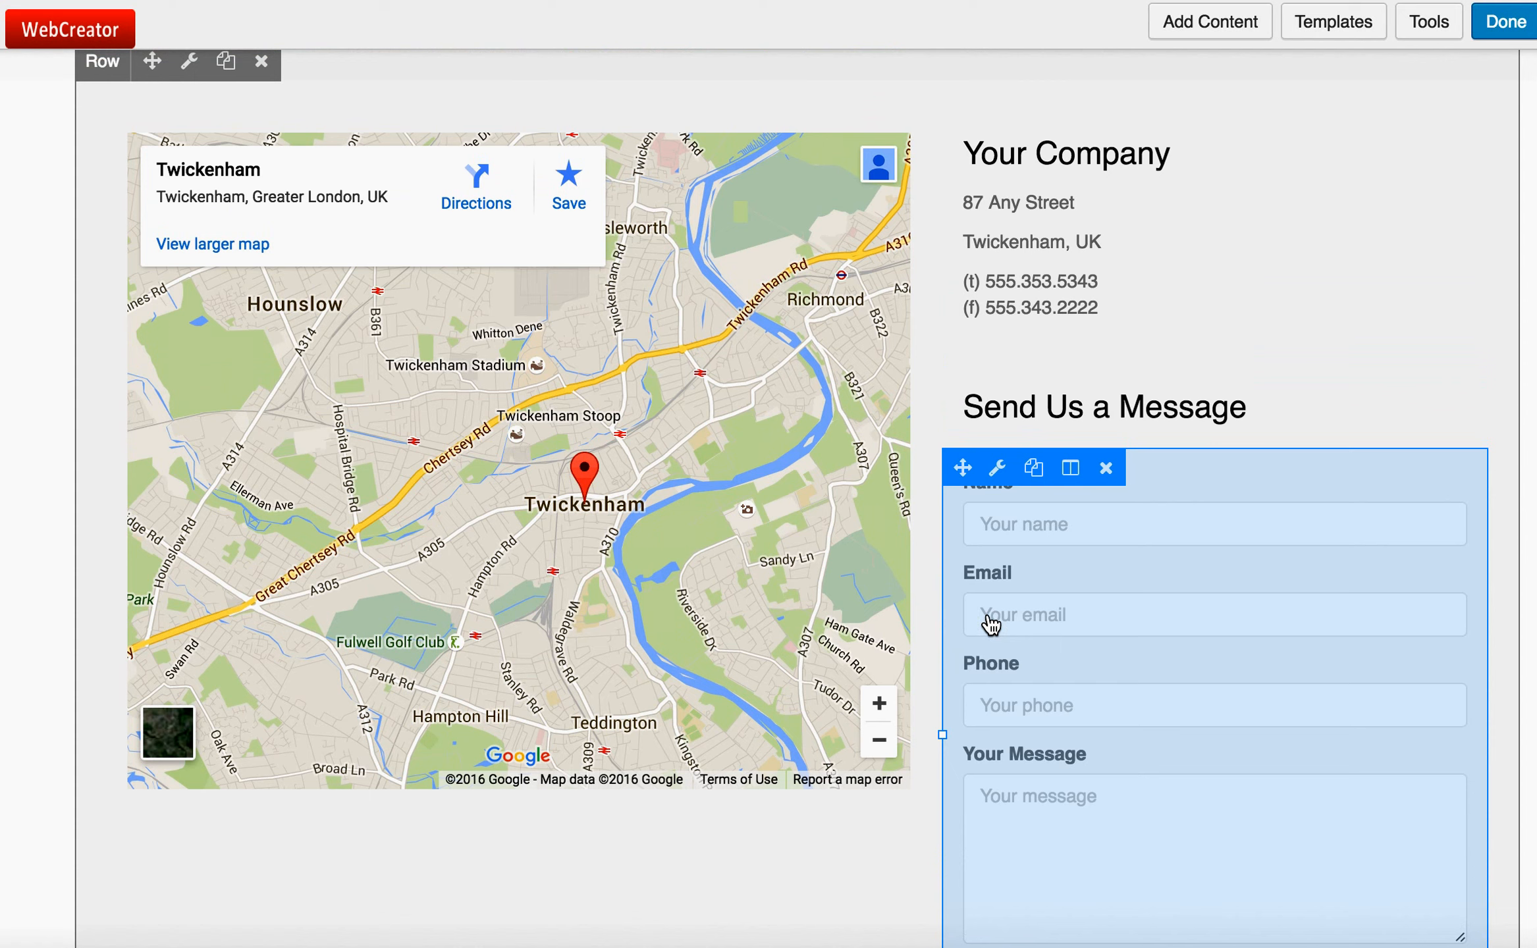
{"action": "left_click", "coordinate": [1502, 26]}
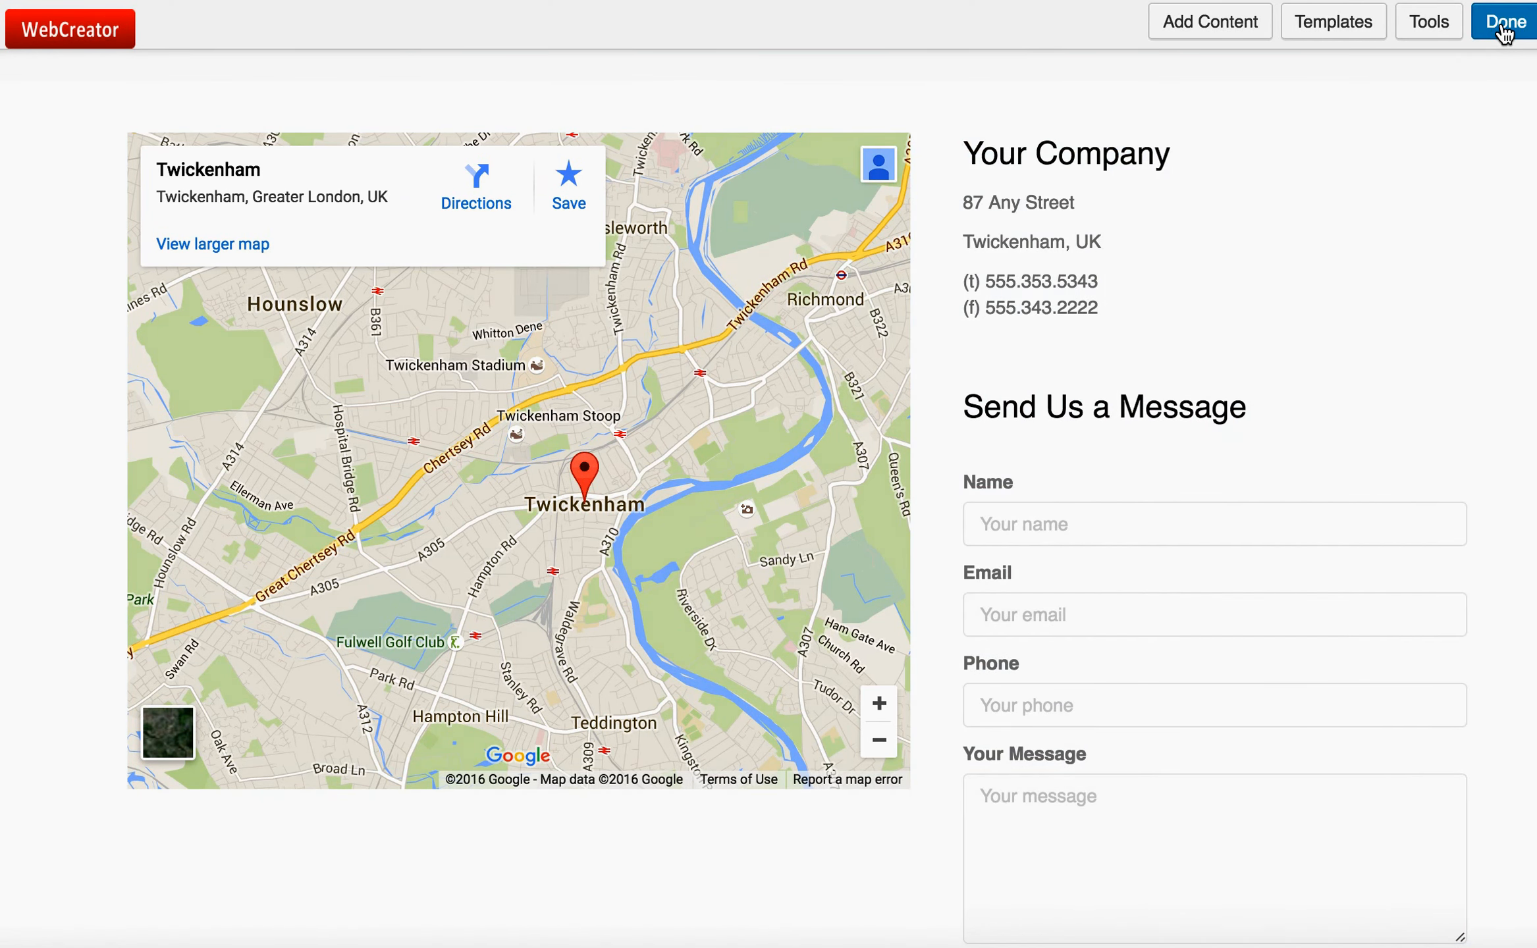
{"action": "left_click", "coordinate": [1504, 26]}
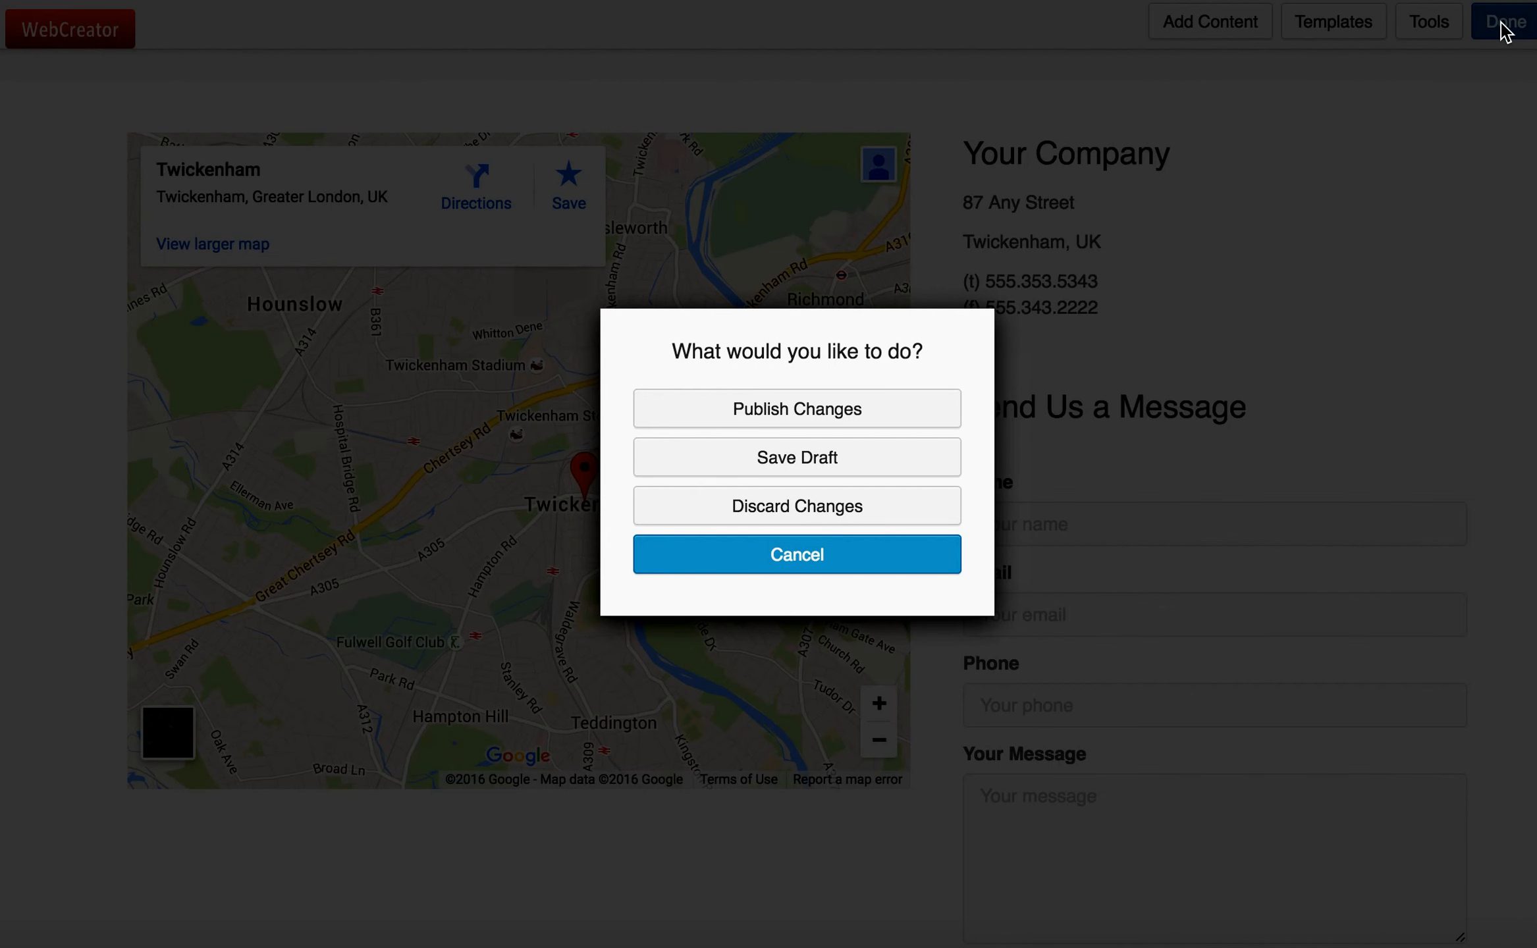
{"action": "left_click", "coordinate": [818, 420]}
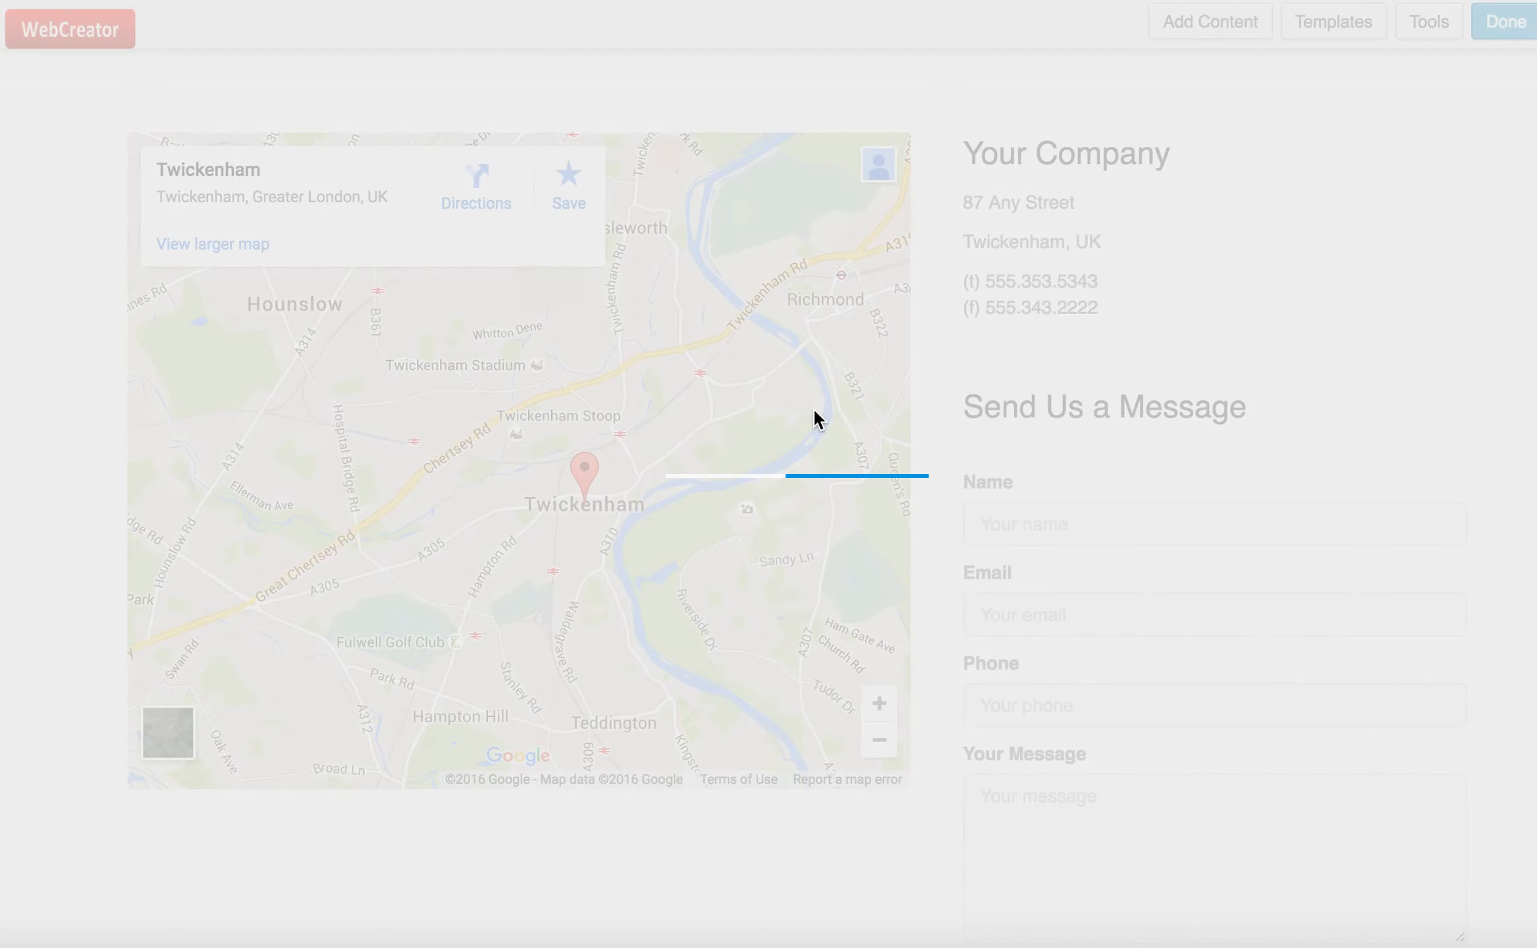